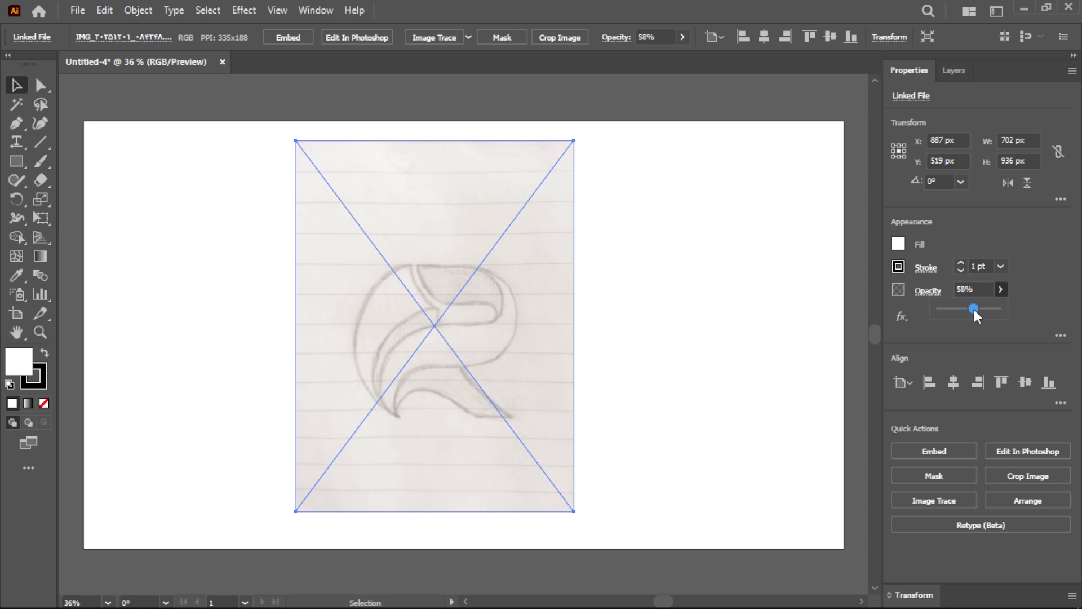
- Lock the placed sketch image so it stays fixed as a tracing template
click(138, 11)
mouse_move(313, 152)
click(371, 153)
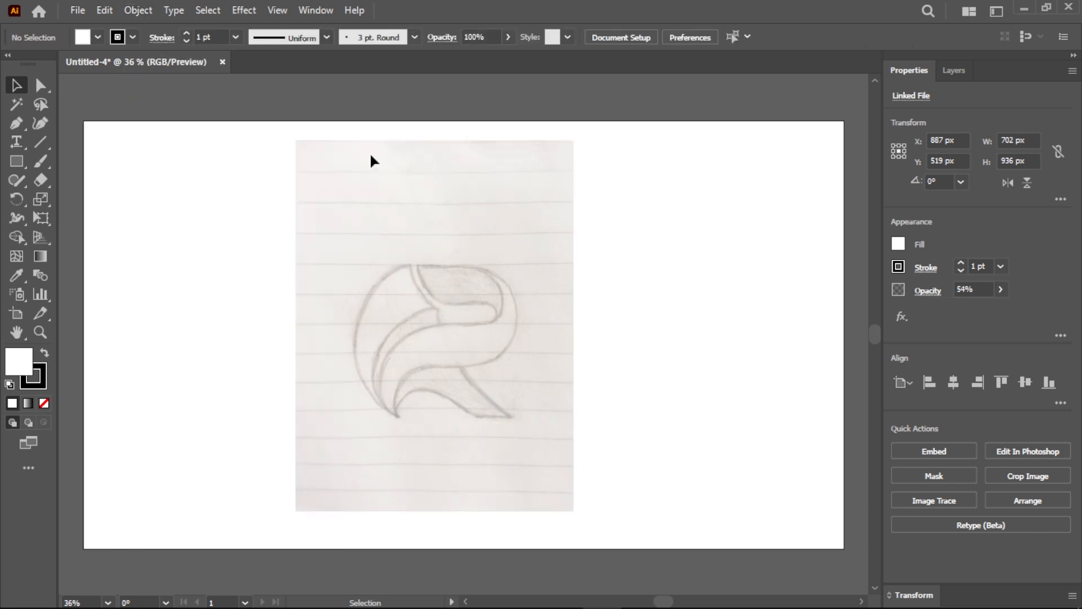
- Draw a circle about 449 px in diameter with no fill, fitted to the sketch's outer left curve
click(48, 336)
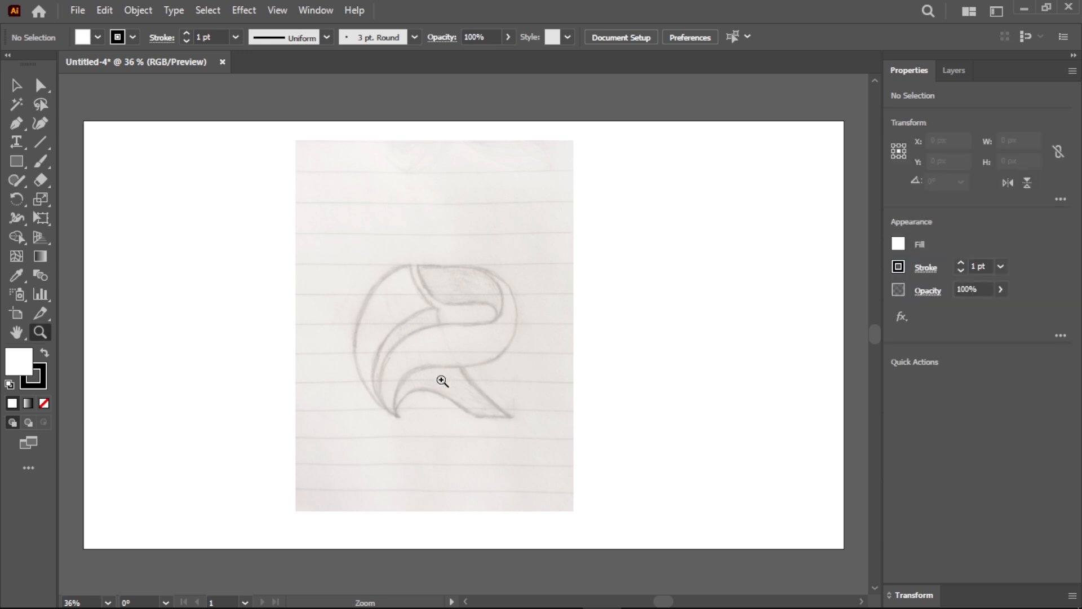
drag(439, 355, 570, 411)
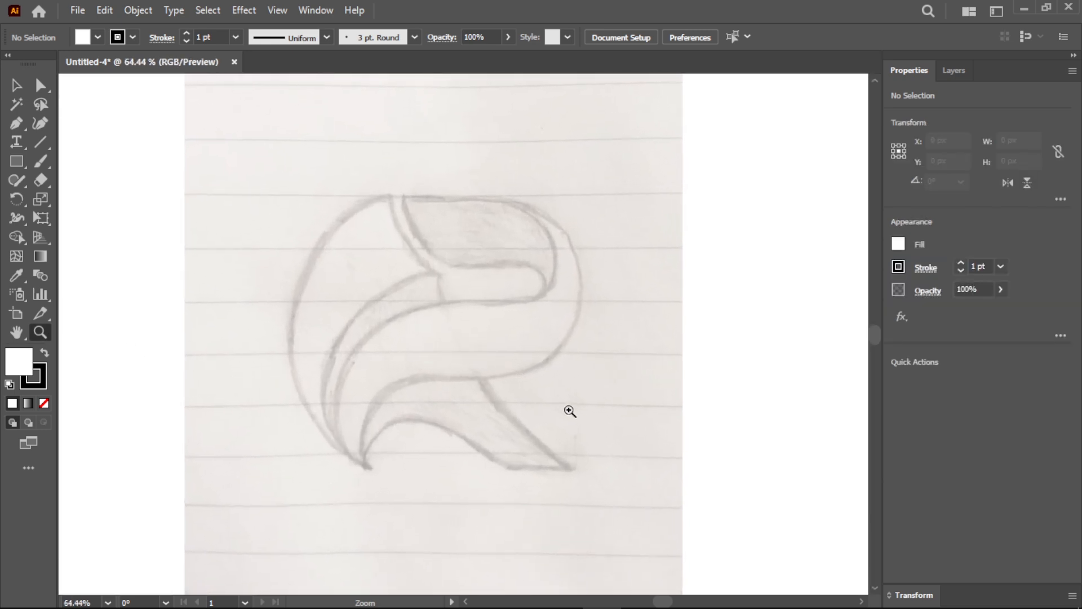
drag(21, 166, 72, 198)
click(97, 38)
click(12, 71)
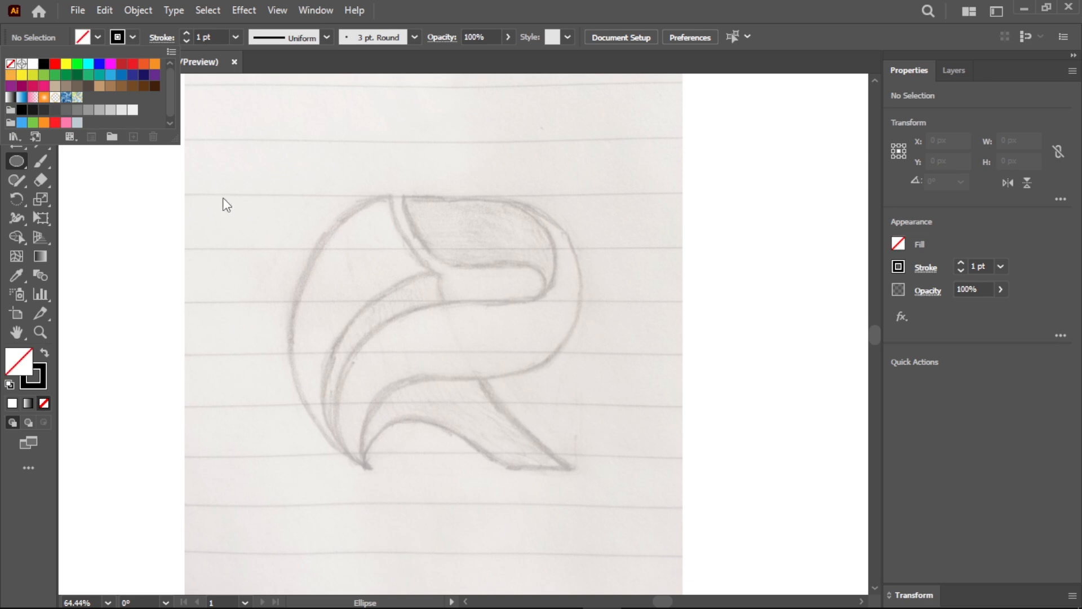
drag(449, 330, 584, 489)
drag(449, 329, 452, 336)
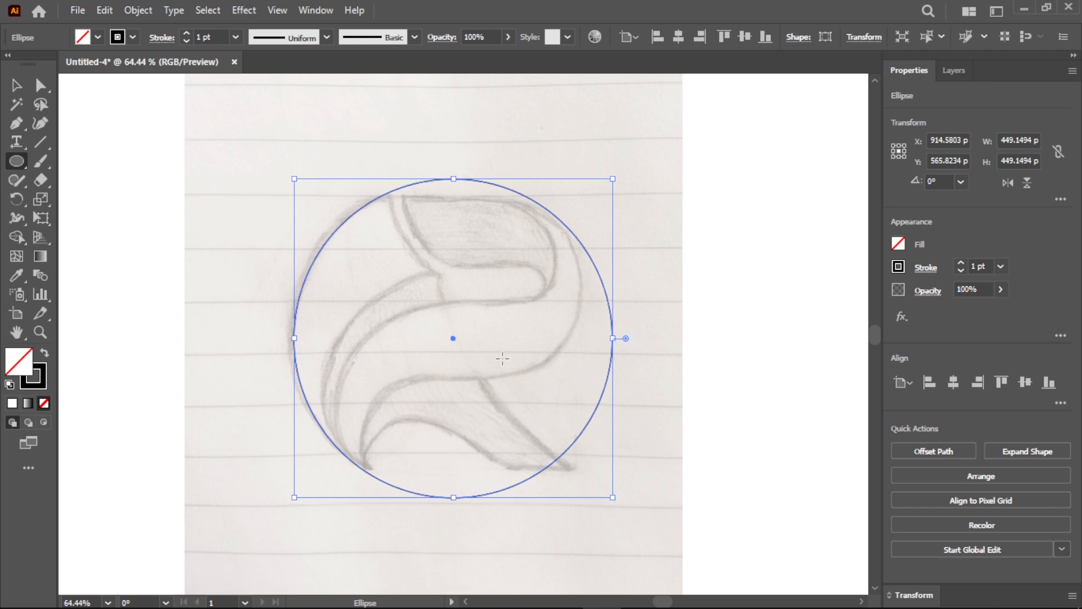
ctrl+click(468, 365)
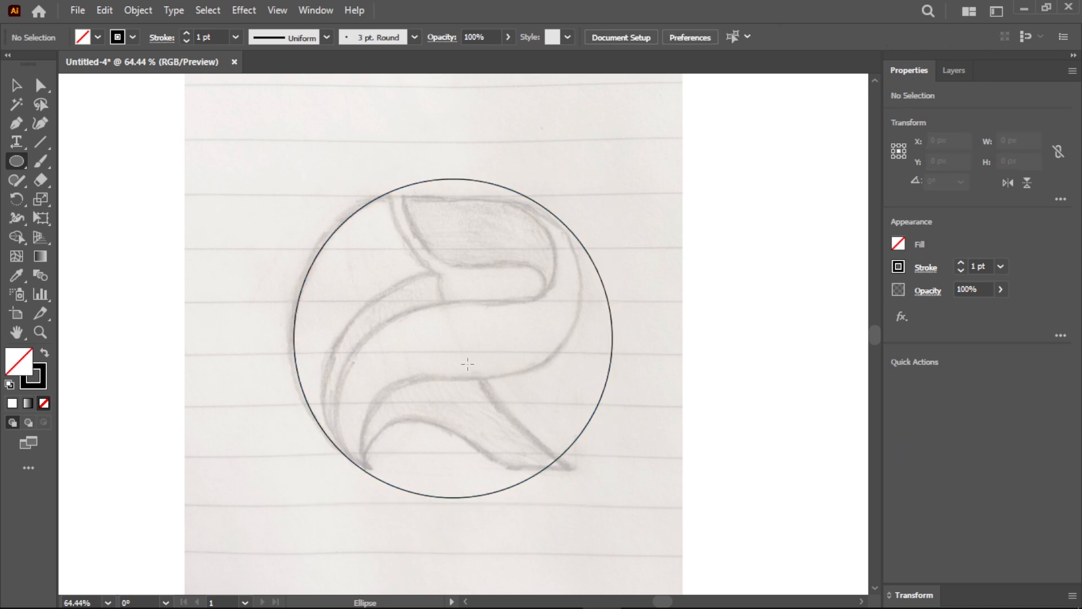
- Draw a rectangle about 404 by 258 px over the sketch's upper part and fully round its two right corners
drag(17, 161, 20, 157)
click(66, 161)
drag(293, 194, 581, 376)
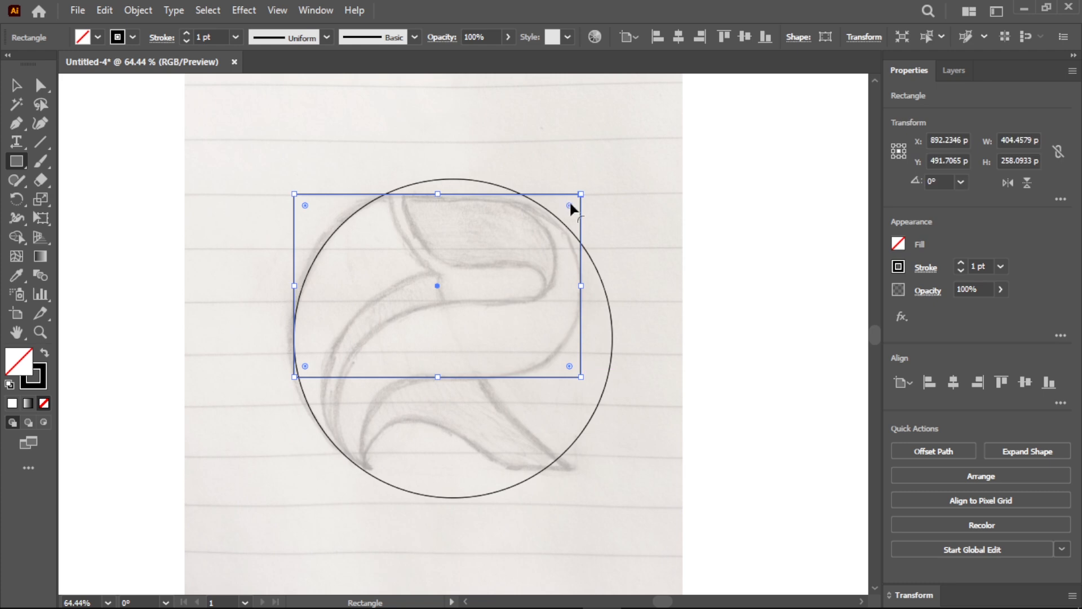
drag(569, 205, 417, 326)
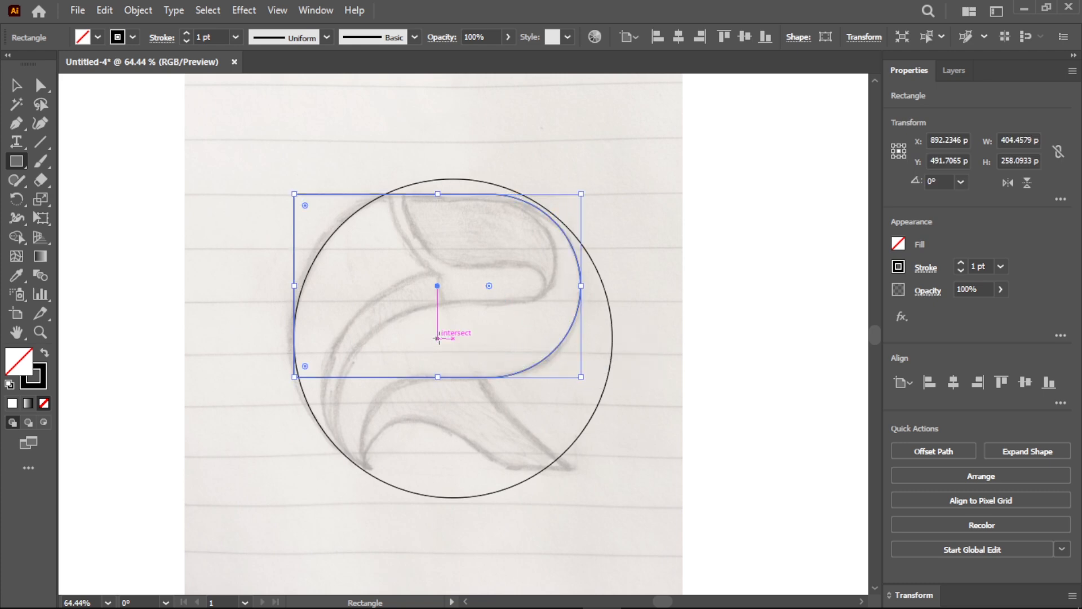
- Show the rulers and place a vertical guide along the rounded rectangle's right edge
key(ctrl+r)
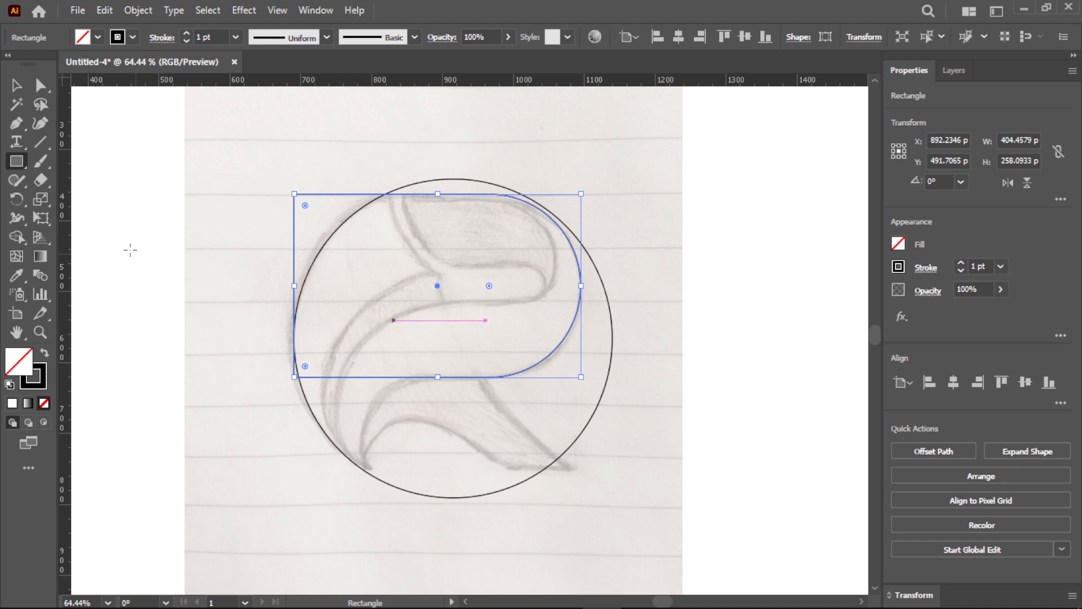
drag(68, 242, 501, 335)
drag(580, 286, 580, 286)
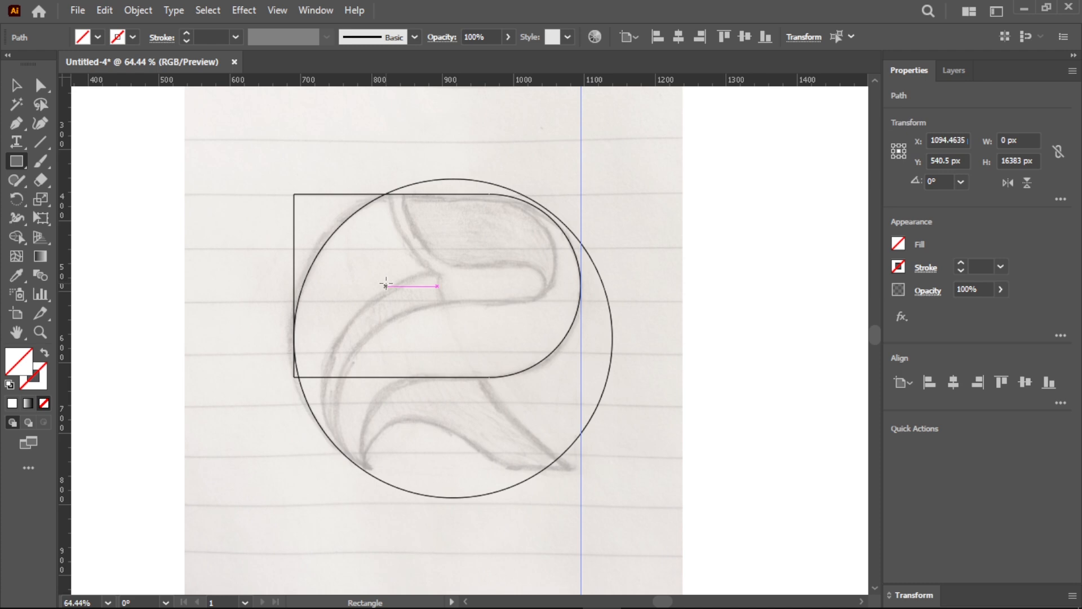
- Duplicate the rounded rectangle over the sketch's lower part and rotate the copy 180° so its rounded side faces left
key(v)
drag(445, 394, 443, 393)
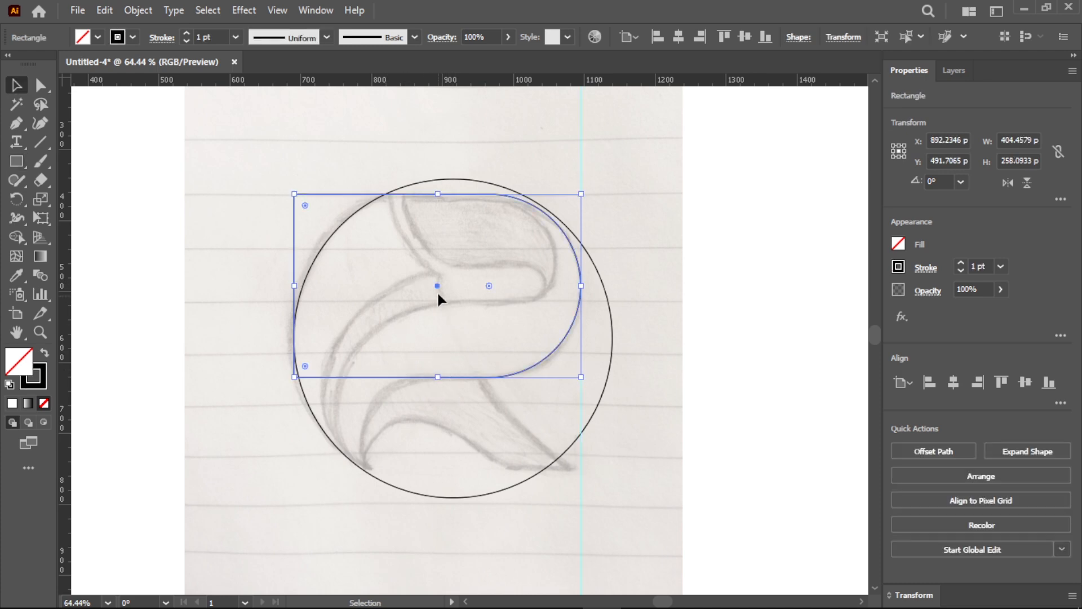
drag(439, 287, 490, 381)
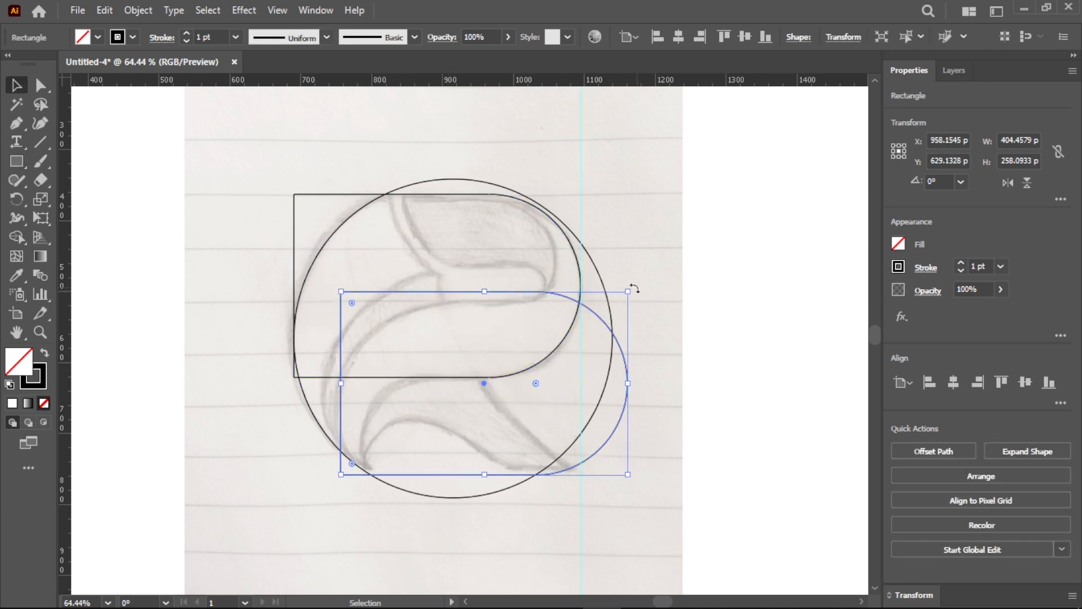
drag(635, 286, 417, 441)
drag(483, 383, 482, 399)
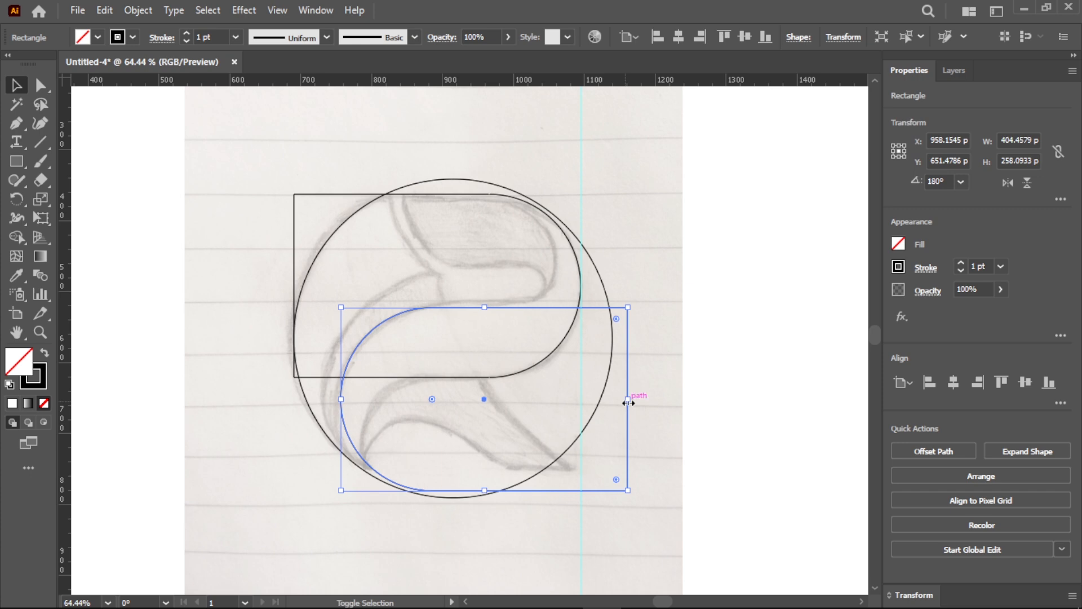
- Enlarge the rotated copy to about 440 by 281 px and position it against the sketch's inner lower-left curve
drag(629, 403, 636, 402)
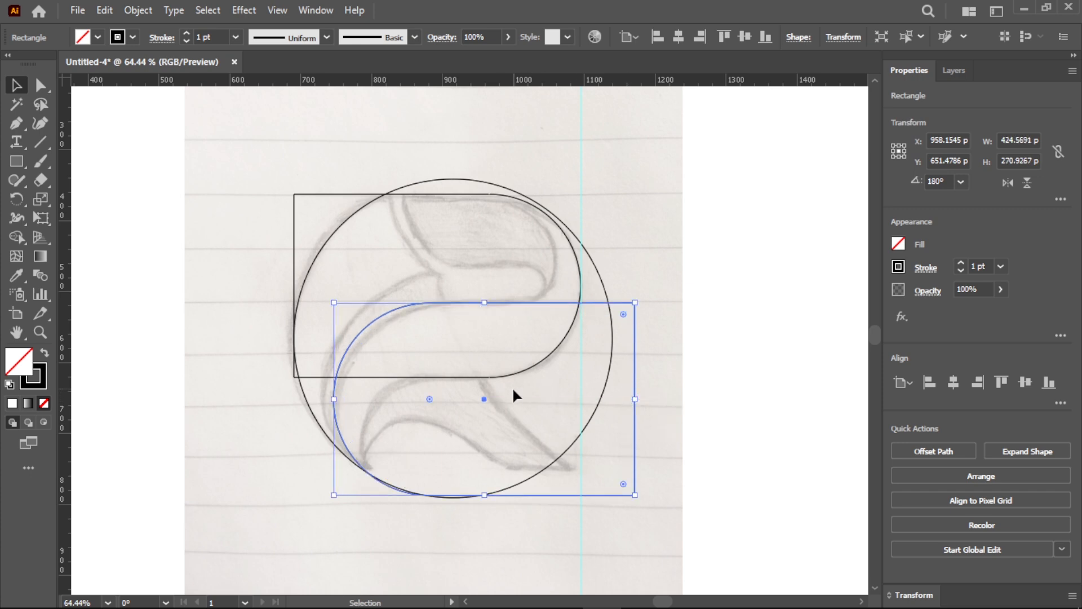
drag(483, 399, 488, 400)
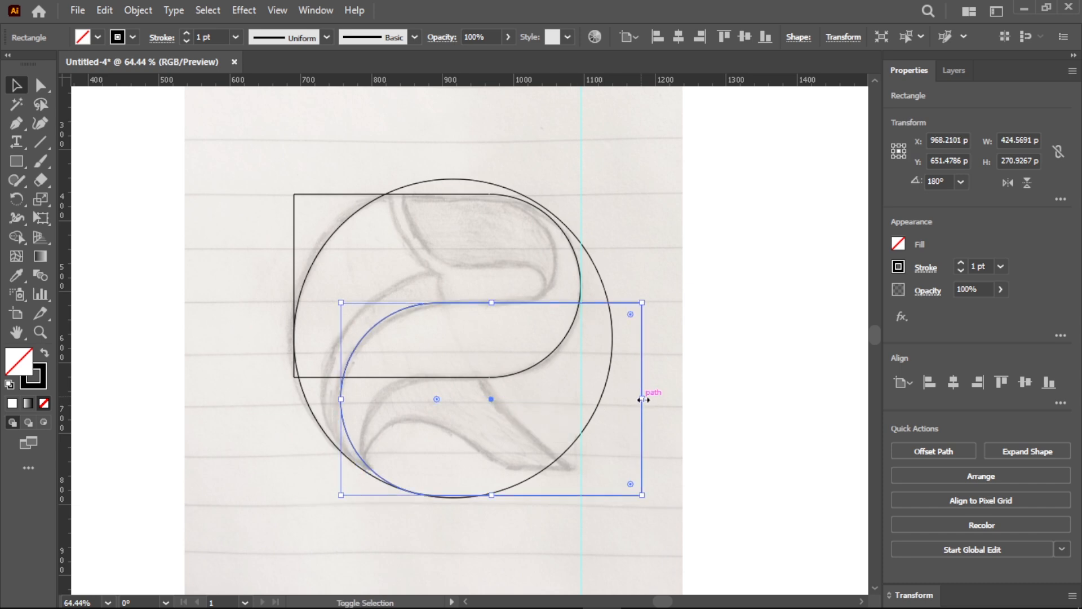
drag(642, 398, 648, 402)
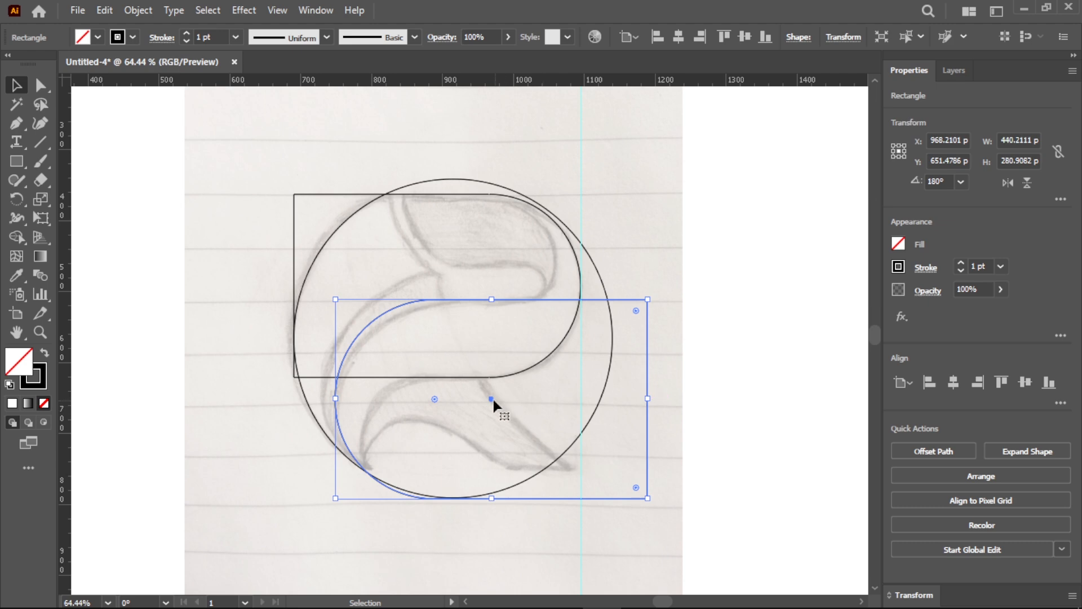
drag(491, 398, 497, 404)
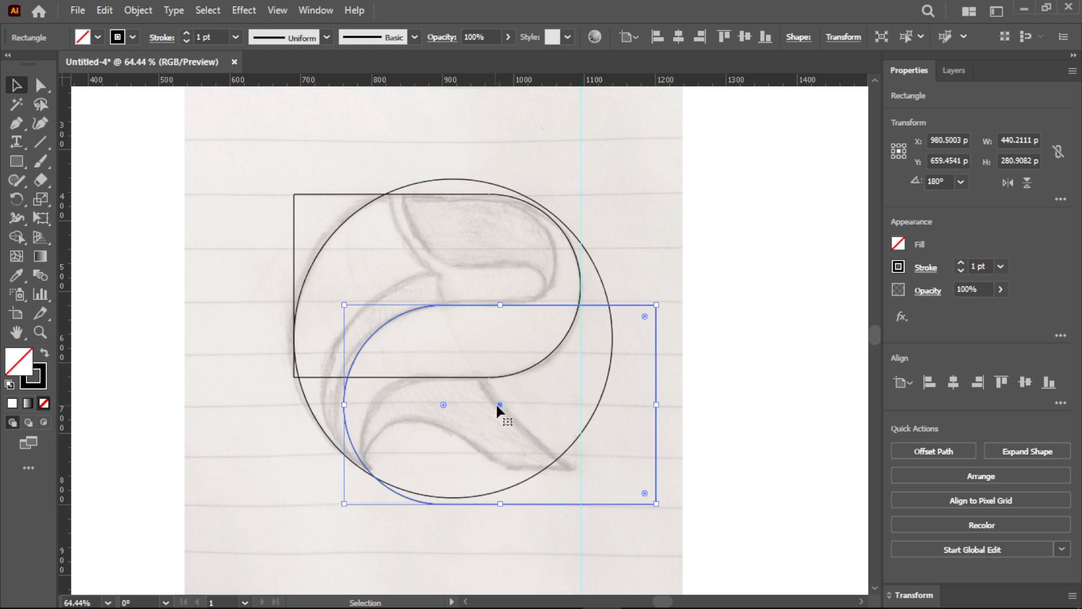
- Set the keyboard increment to 1 px and nudge the rotated copy 3 px up and 3 px left
click(802, 337)
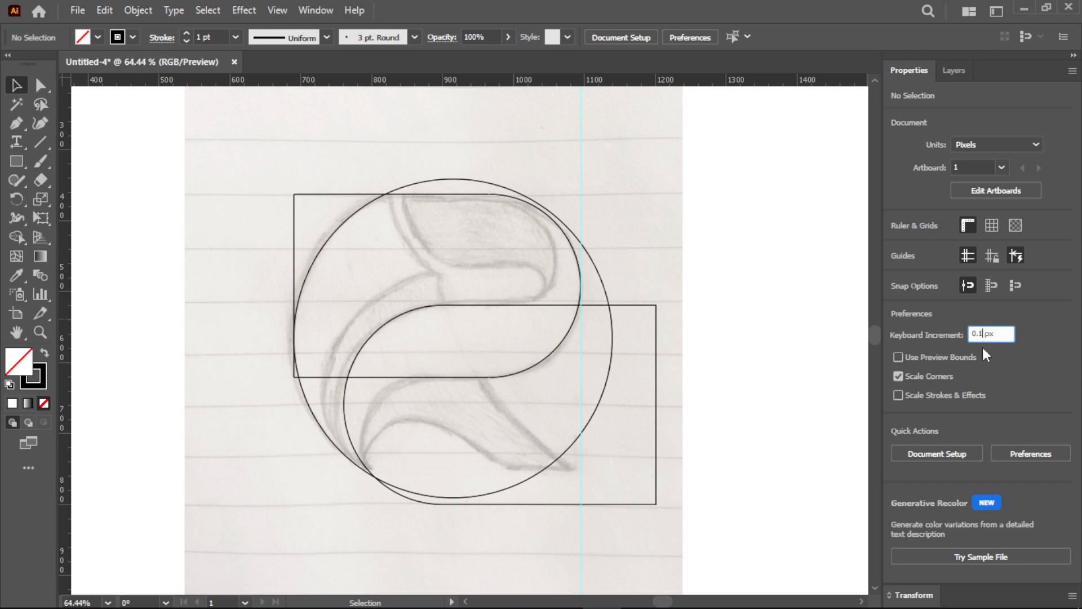
key(Up)
click(578, 320)
drag(483, 325, 519, 336)
key(Up)
key(Up)
key(Up)
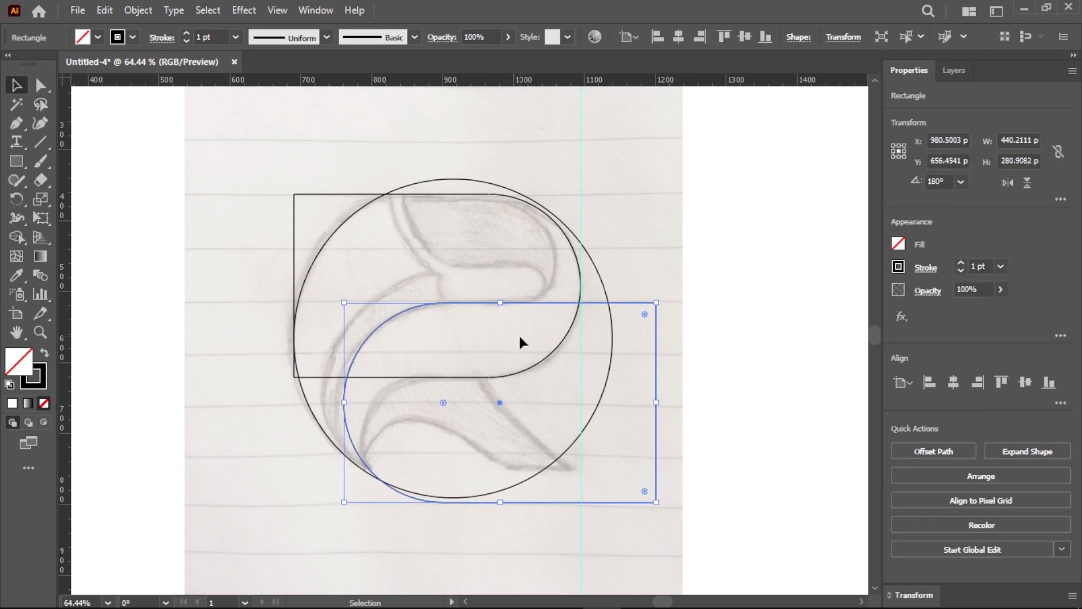
key(Left)
key(Left)
key(Left)
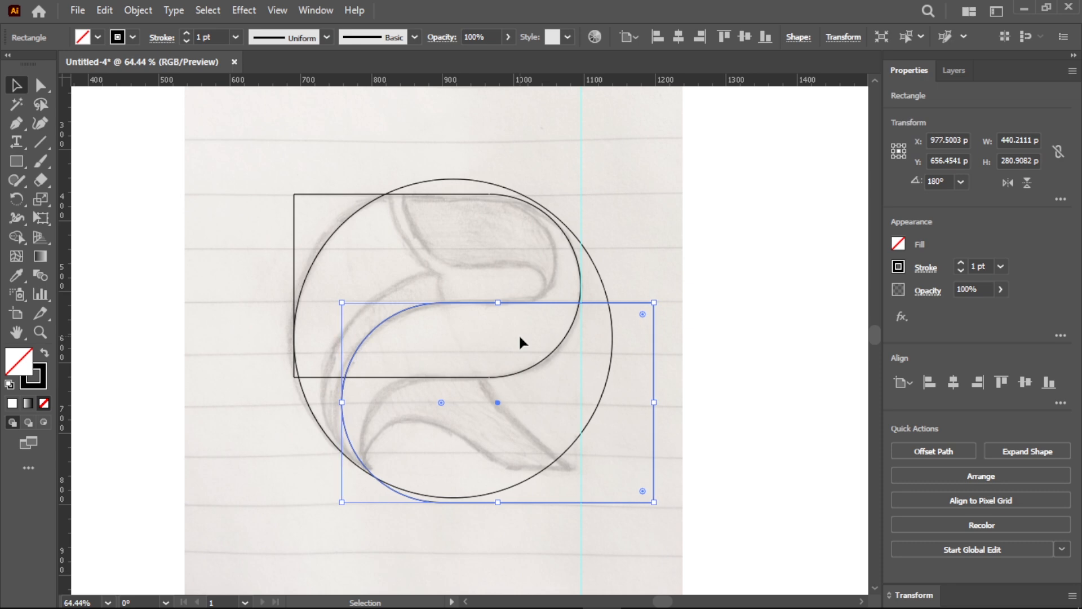
- Cut the lower rounded rectangle's area out of the circle with Shape Builder, removing its outer remainder as well
drag(468, 454, 201, 423)
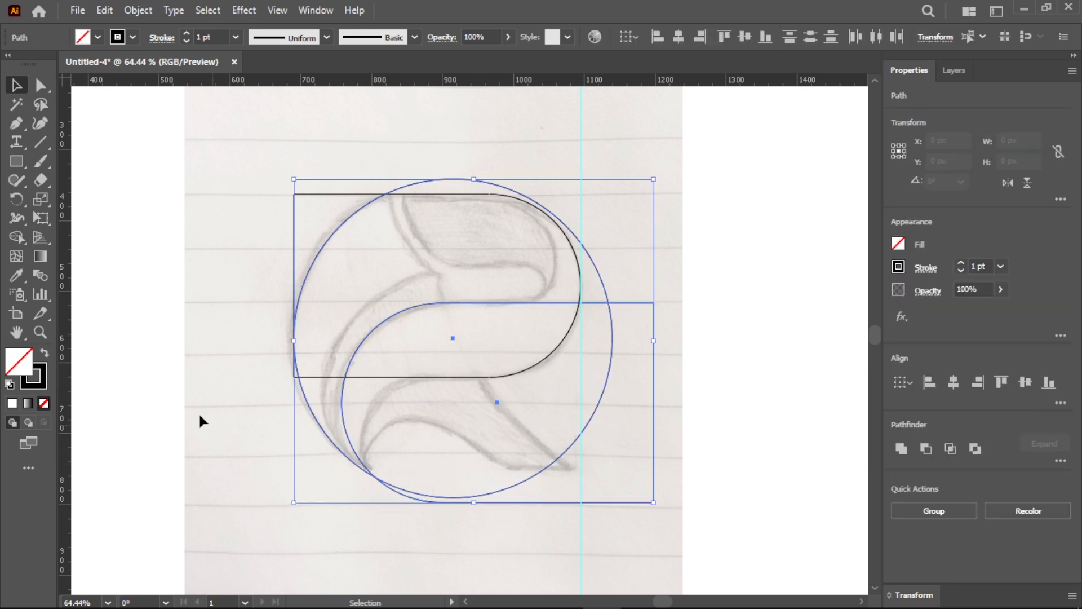
click(16, 237)
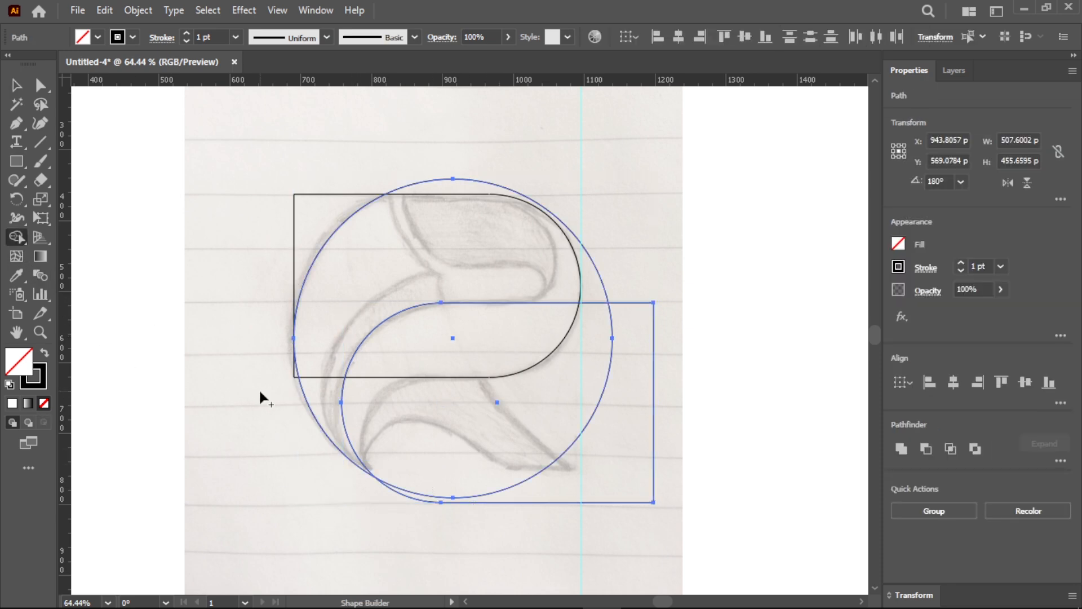
alt+click(422, 499)
alt+click(410, 490)
key(v)
click(417, 488)
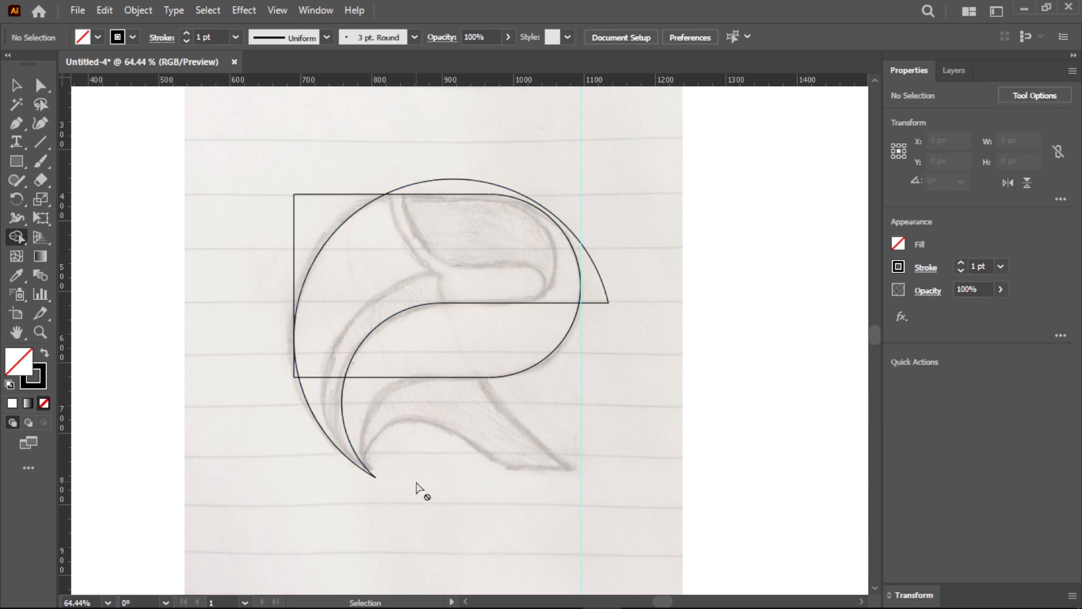
- Duplicate the upper rounded rectangle over the lower part, rotate the copy 180° and enlarge it to about 507 by 324 px
click(438, 283)
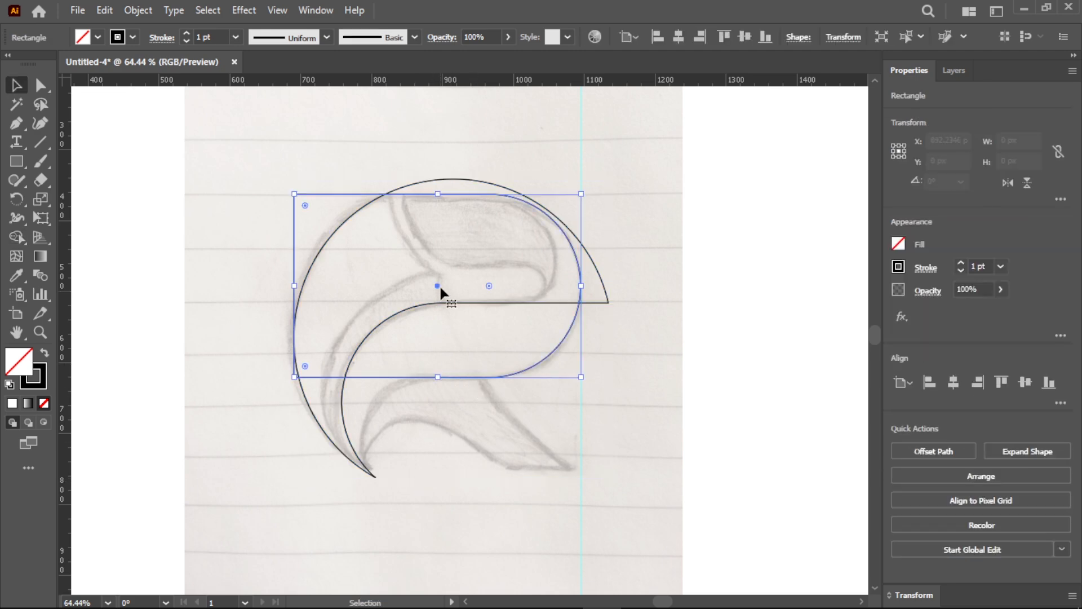
drag(438, 283, 564, 357)
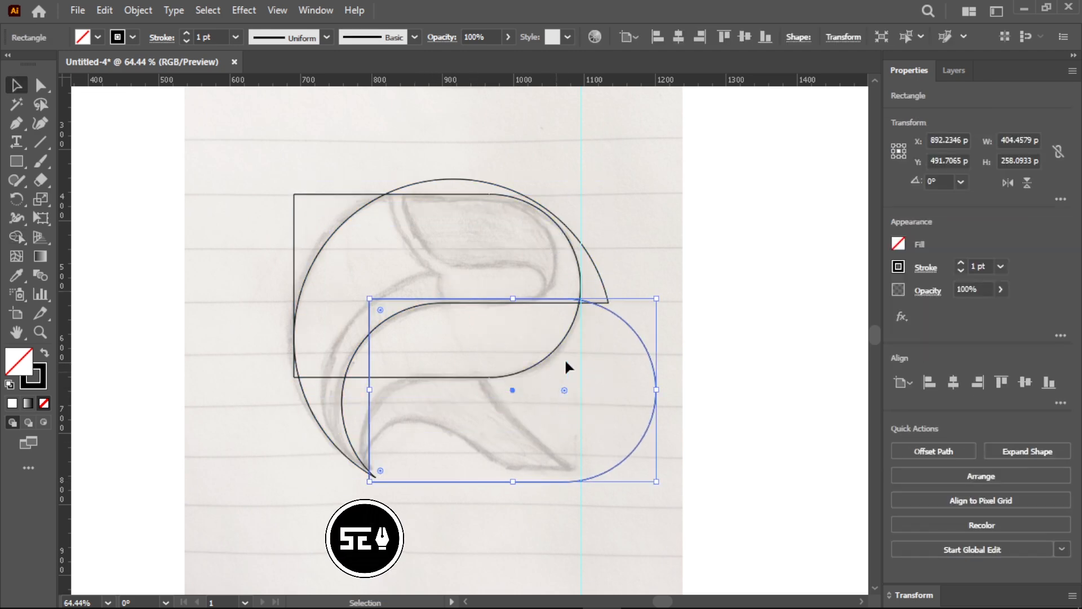
drag(661, 295, 441, 459)
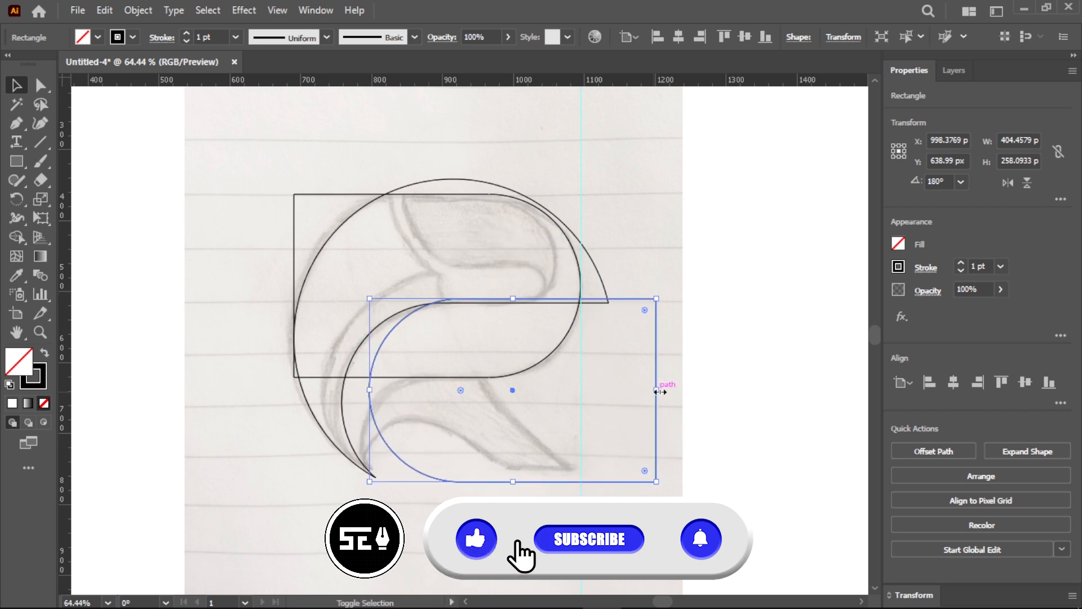
drag(657, 390, 694, 401)
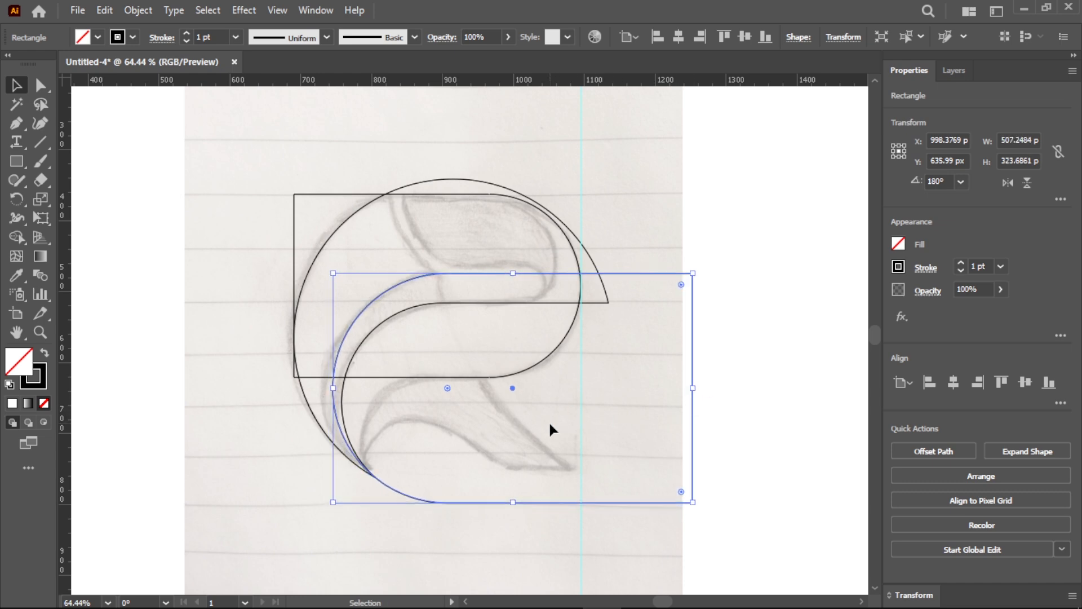
- Nudge the enlarged copy 8 px left and 7 px up towards the sketch's middle curve
key(Left)
key(Left)
key(Left)
key(Left)
key(Left)
key(Left)
key(Left)
key(Left)
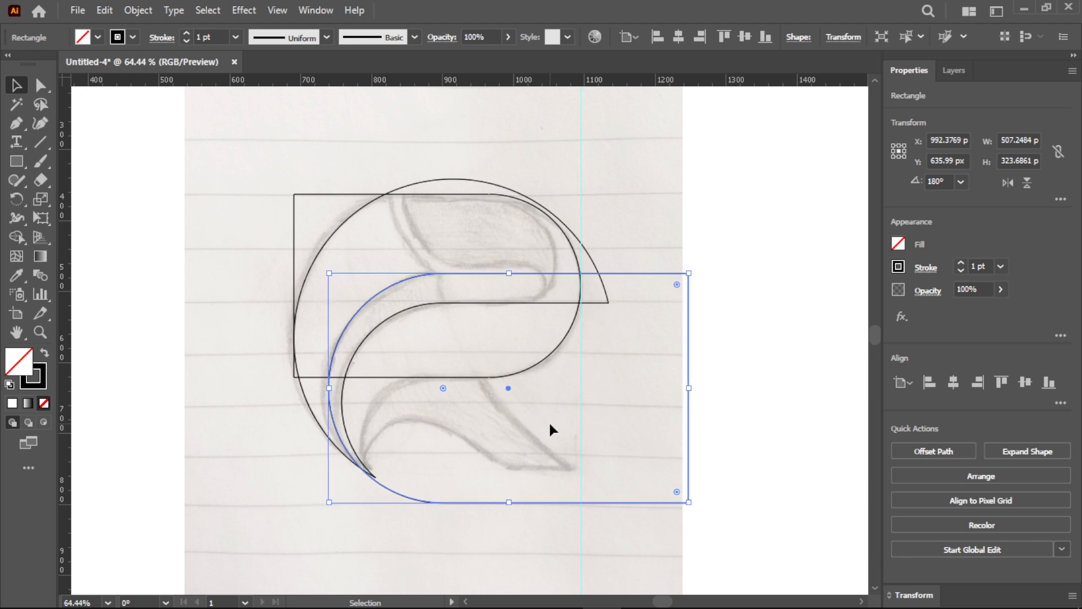
key(Up)
key(Up)
key(Up)
key(Up)
key(Up)
key(Up)
key(Up)
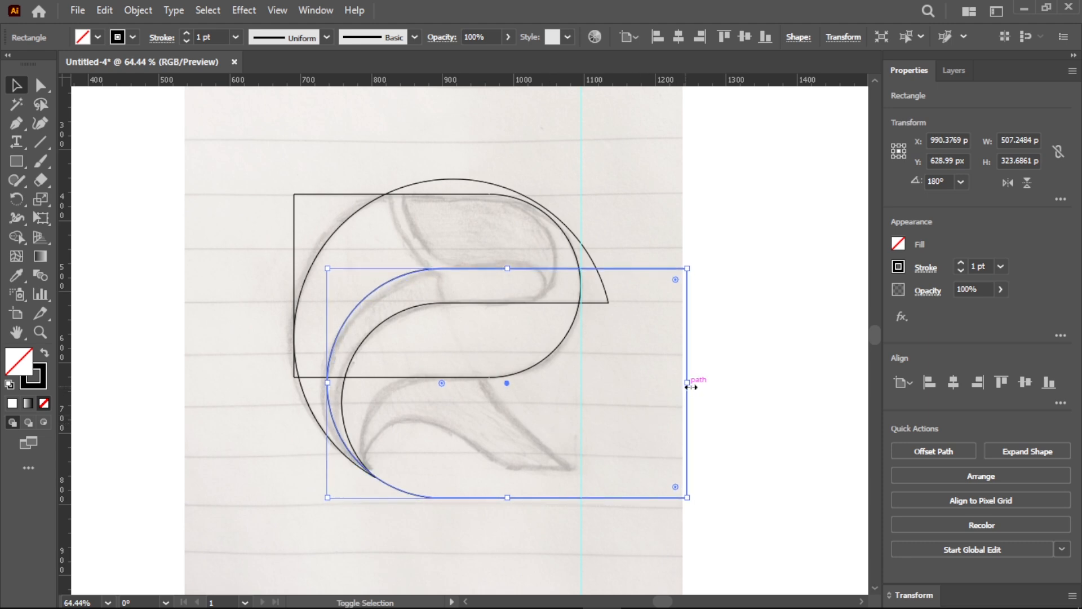
- Scale the copy down to about 495 by 316 px and nudge it about 7 px down
drag(691, 387, 683, 388)
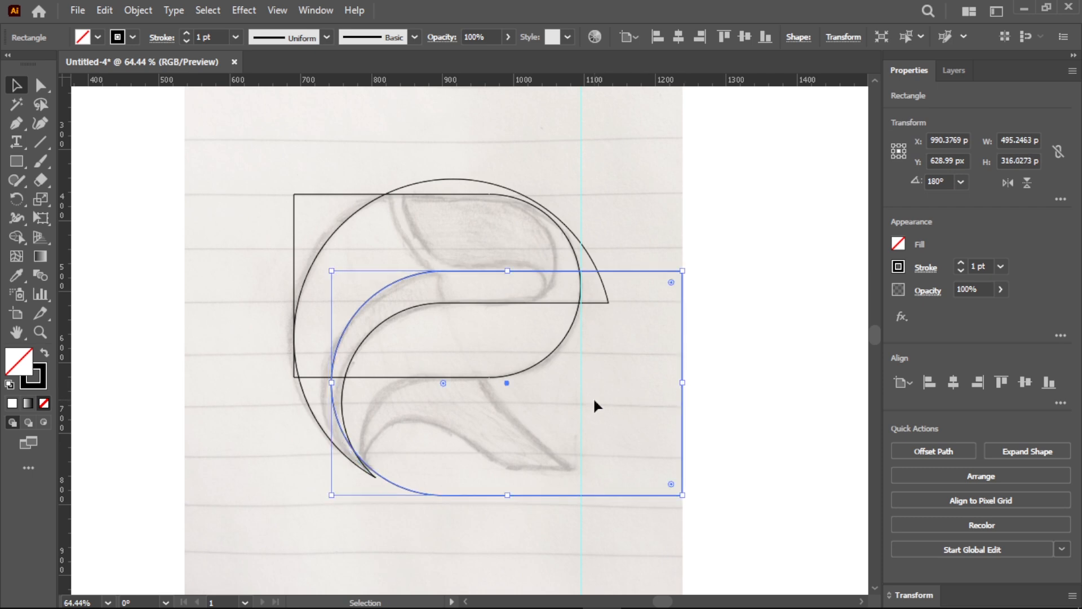
key(Down)
key(Down)
key(Down)
key(Down)
key(Down)
key(Down)
key(Down)
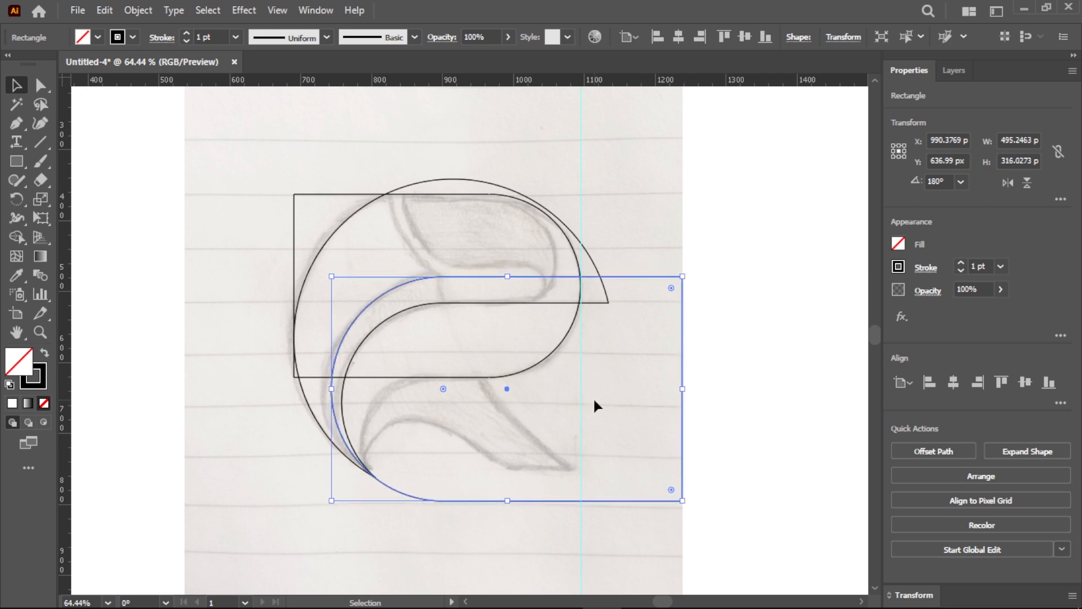
- Nudge the copy 1 px right so its curve meets the crescent's pointed lower tip
click(45, 339)
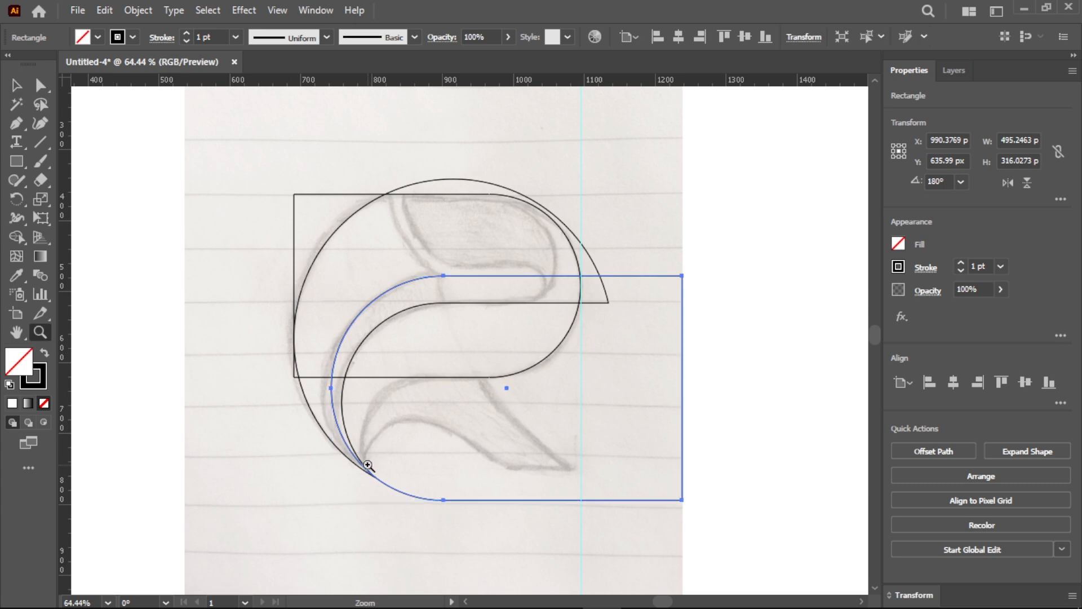
click(430, 507)
click(373, 488)
click(374, 486)
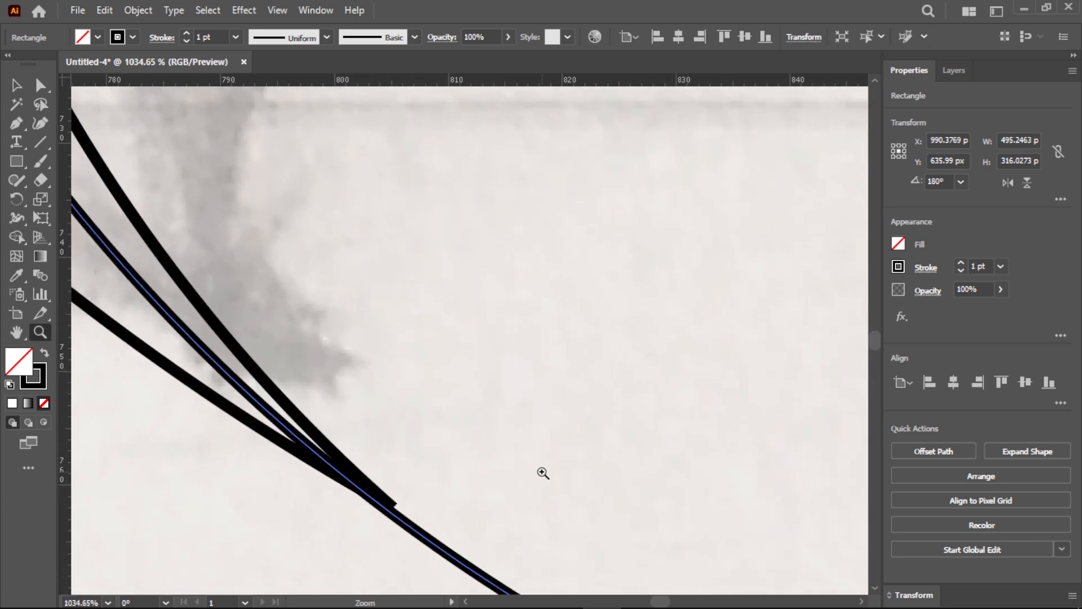
key(Right)
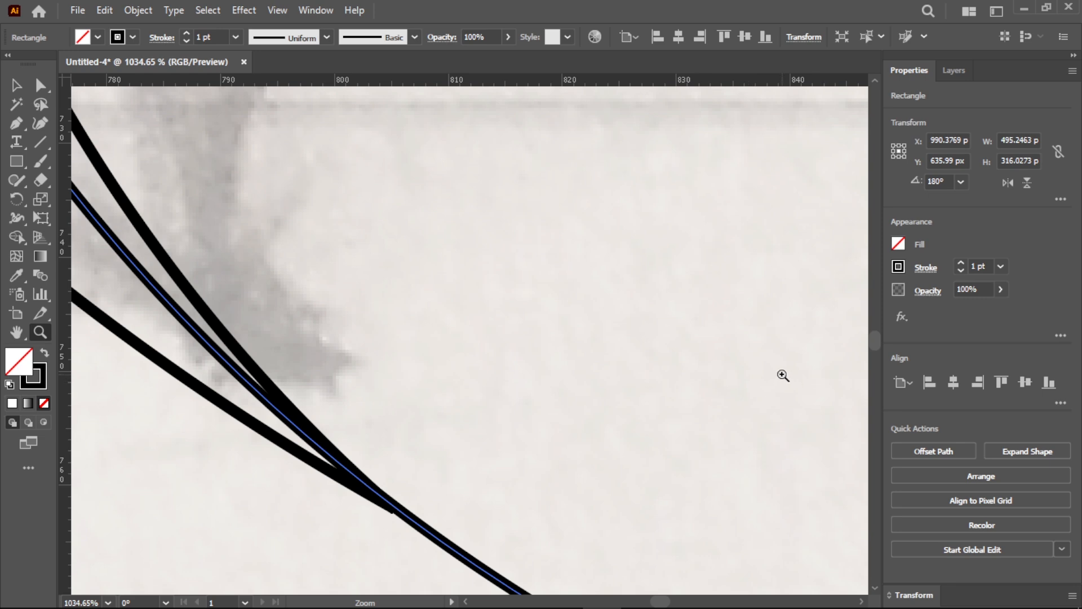
- Set the keyboard increment to 0.1 px and nudge the enlarged rounded rectangle 0.2 px left onto the crescent's tip
key(v)
click(759, 358)
click(975, 335)
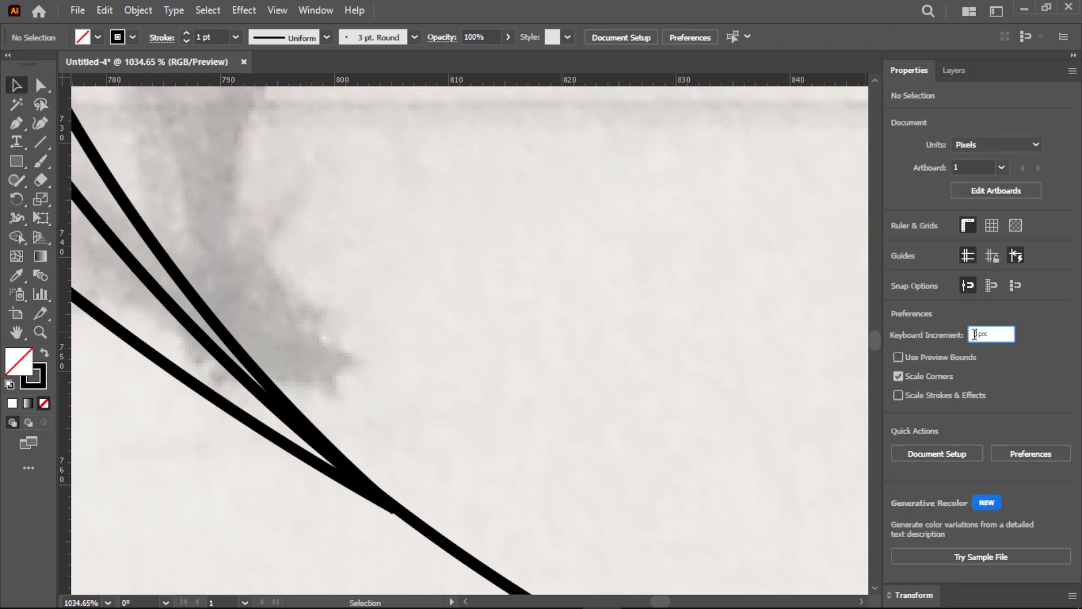
key(Down)
drag(995, 334, 987, 336)
text(1)
click(777, 399)
click(441, 526)
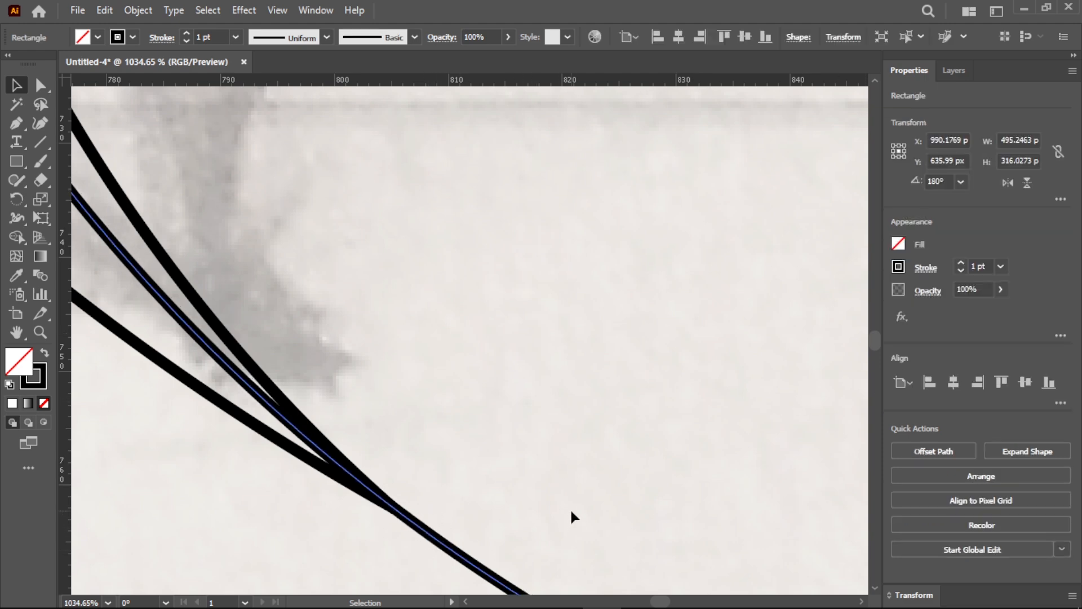
key(Left)
- Select all paths and remove the enlarged rectangle's outline beyond the crescent's lower tip with the Shape Builder
click(38, 335)
scroll(449, 402, down, 8)
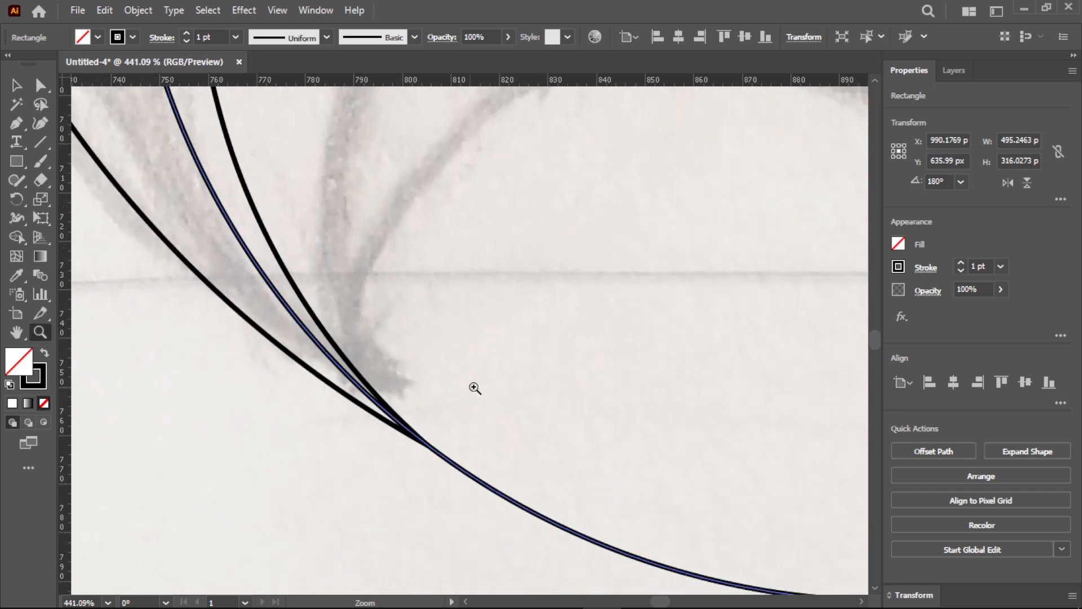
drag(615, 325, 448, 375)
key(ctrl+a)
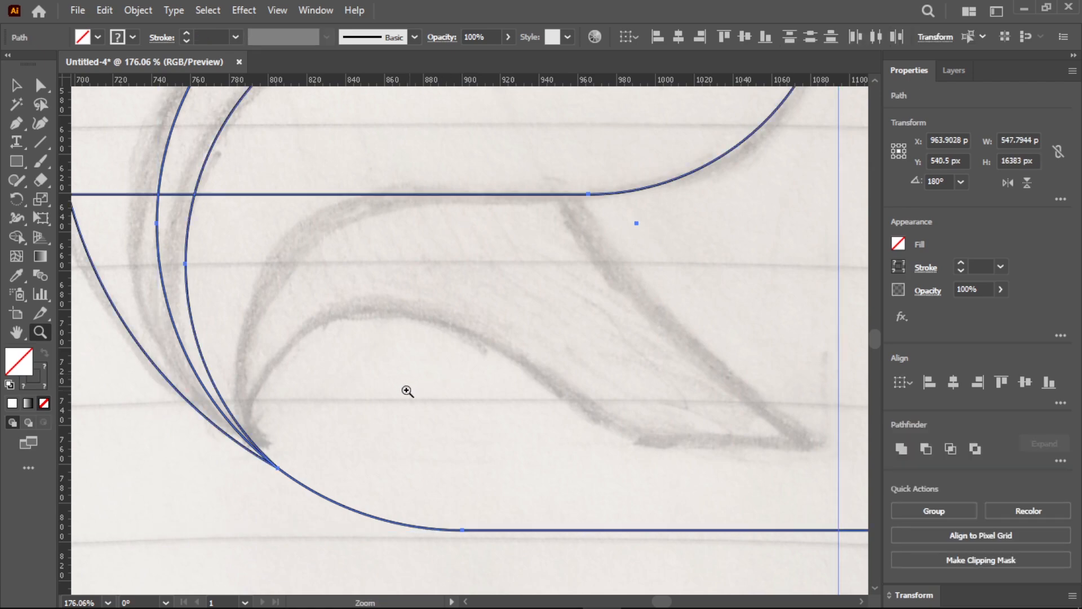
click(16, 236)
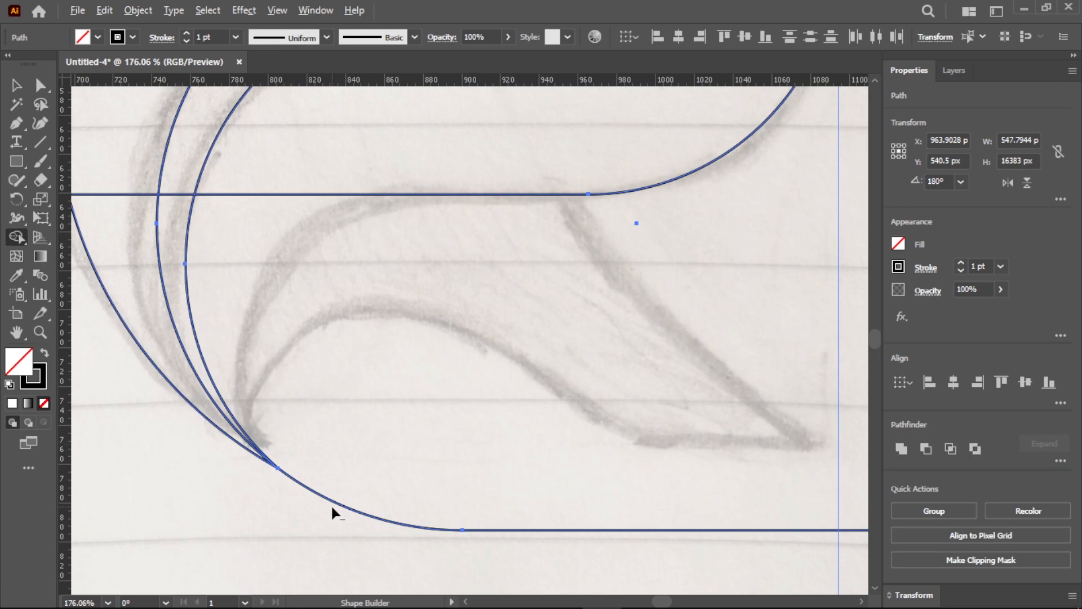
alt+click(331, 506)
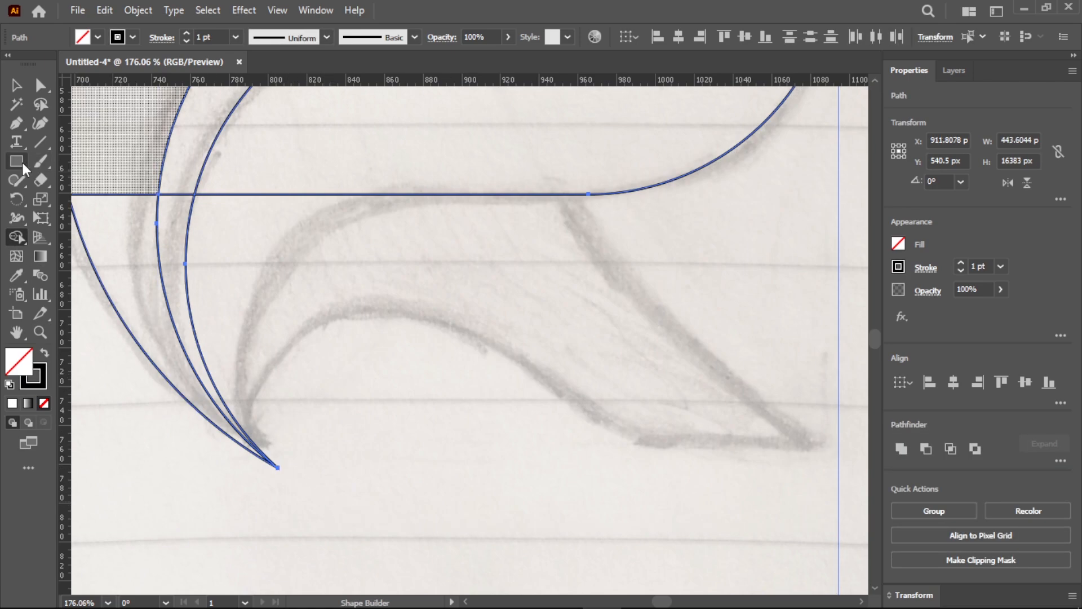
- Draw a circle about 167 px across, touching the large rounded rectangle's bottom edge and passing through the crescent's lower tip
drag(19, 160, 56, 198)
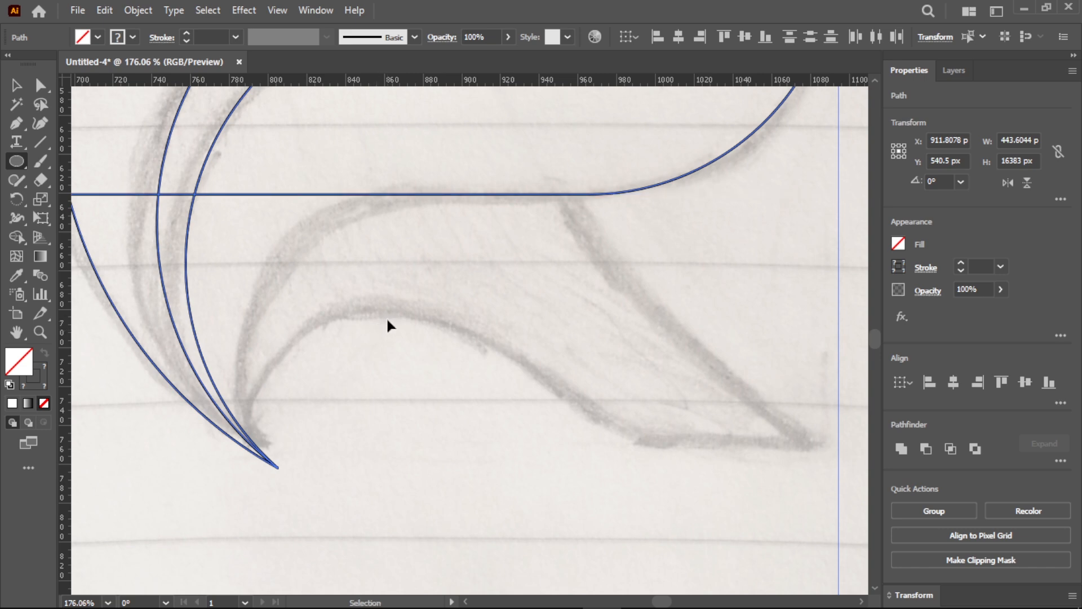
key(ctrl+shift+a)
drag(408, 326, 475, 392)
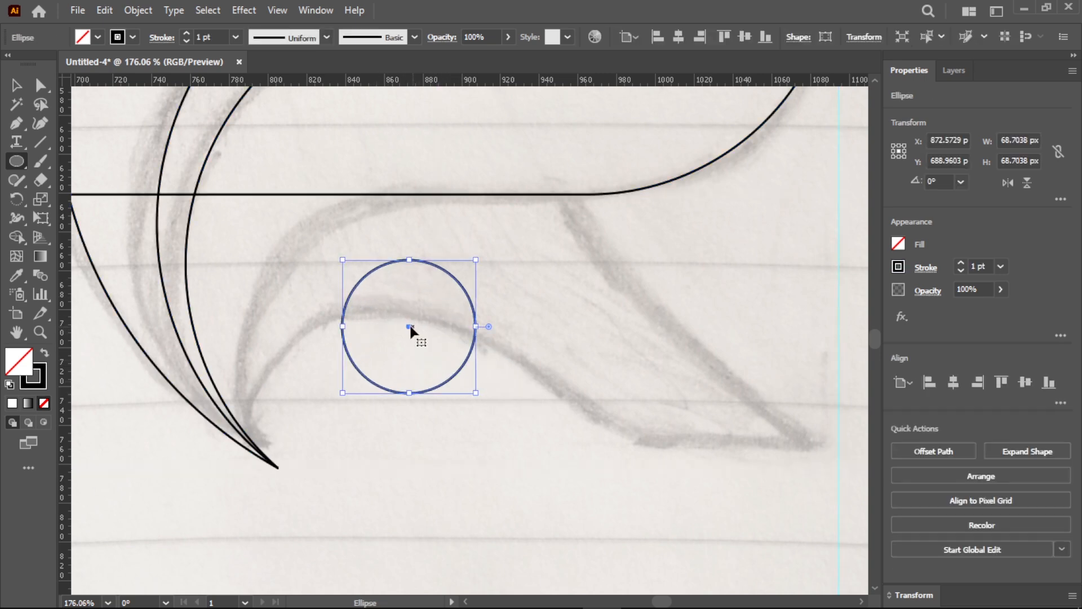
drag(410, 326, 380, 262)
drag(380, 329, 382, 491)
drag(379, 344, 395, 353)
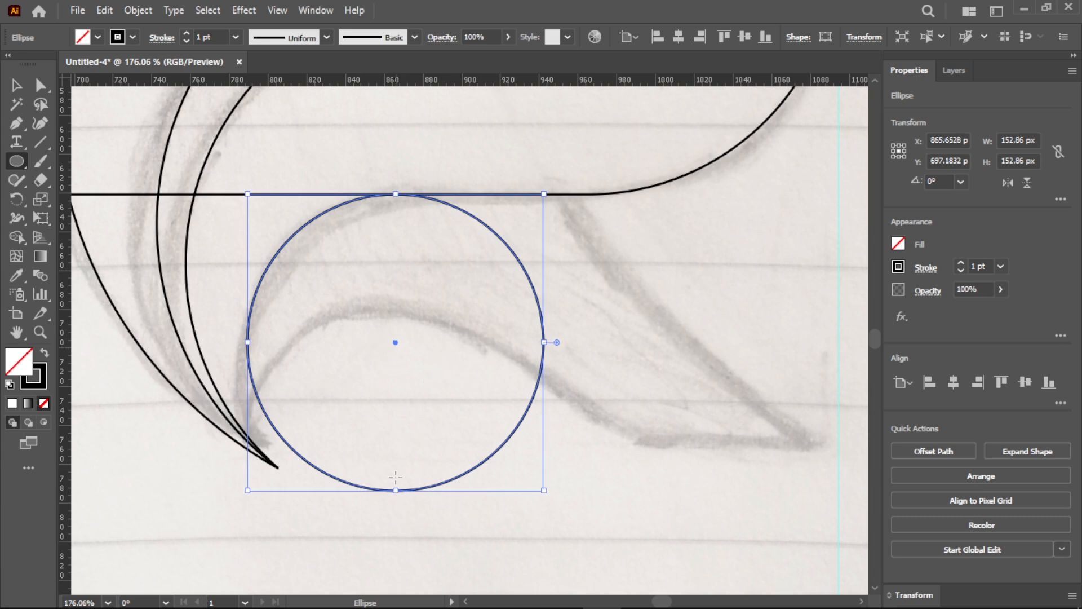
drag(397, 489, 394, 519)
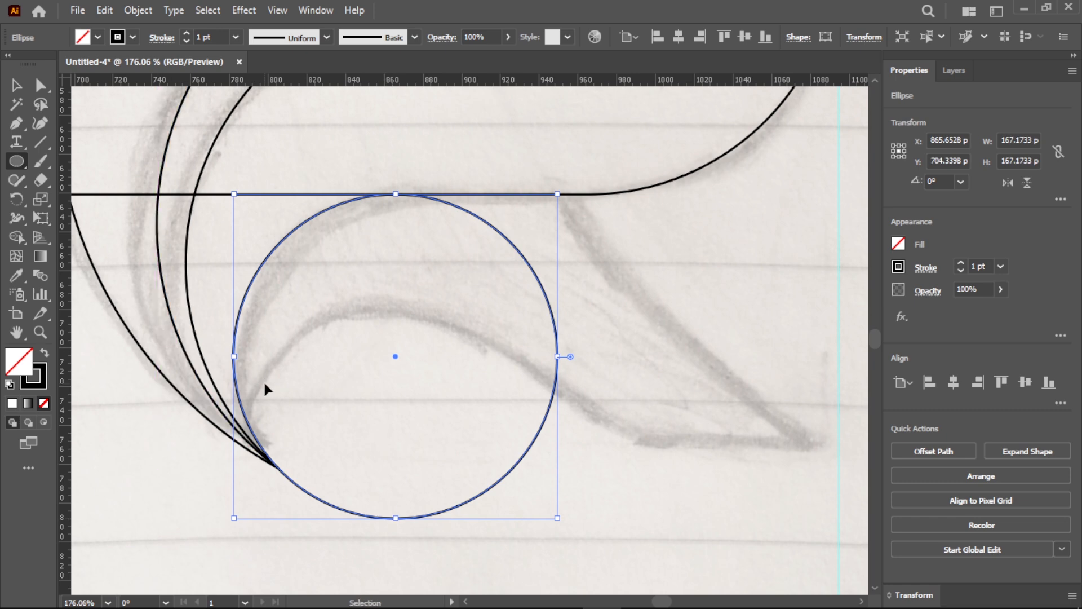
- Remove the circle's right and lower arc with the Shape Builder, keeping the arc from the horizontal edge to the tip
key(ctrl+a)
click(17, 237)
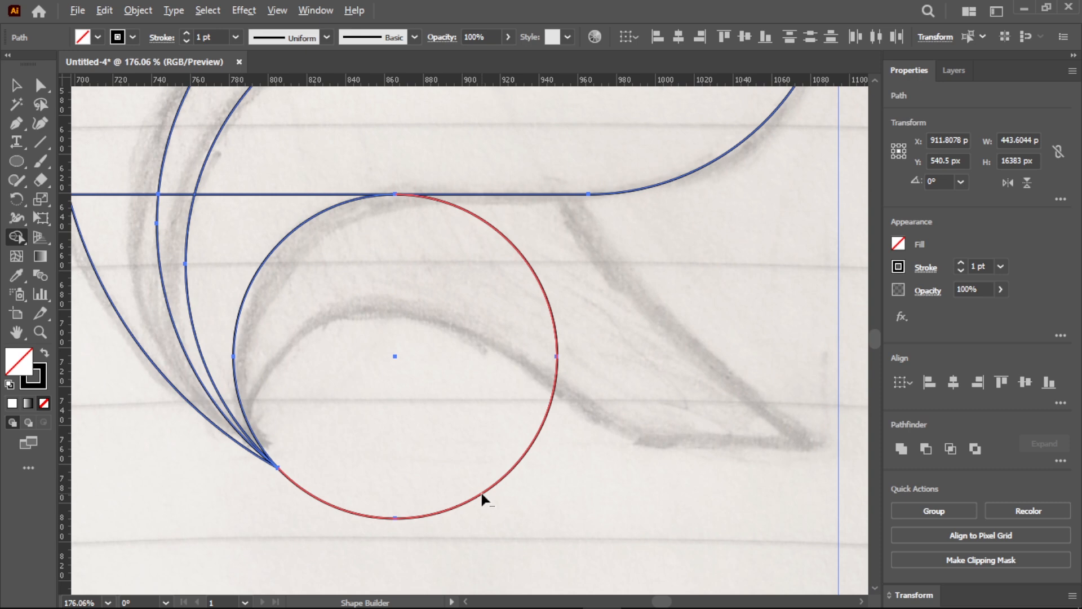
alt+click(481, 494)
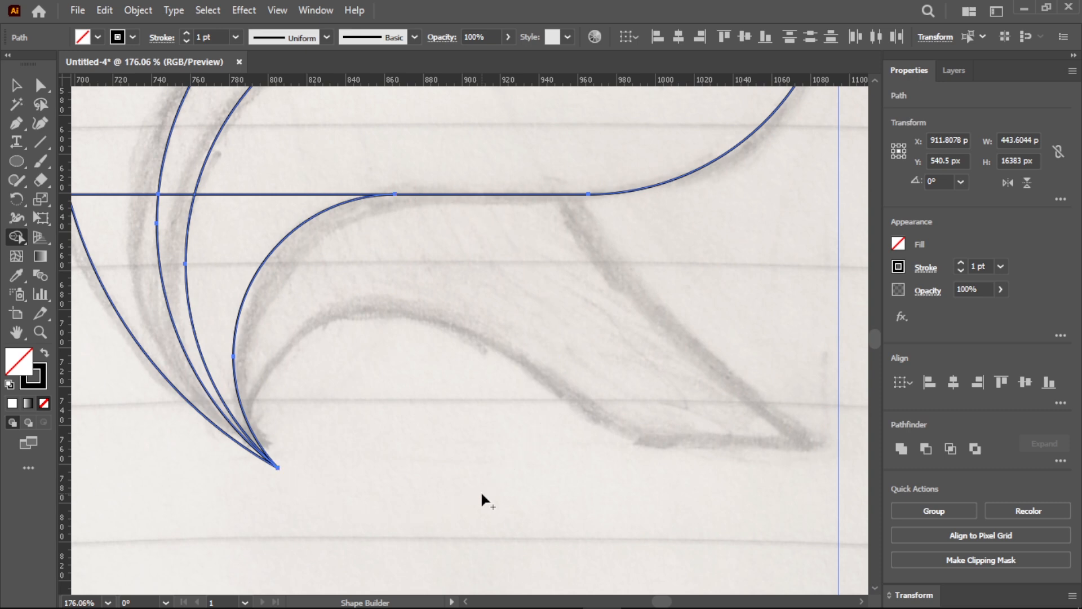
- Place a horizontal guide through the crescent's lower tip
click(40, 332)
drag(490, 394, 453, 394)
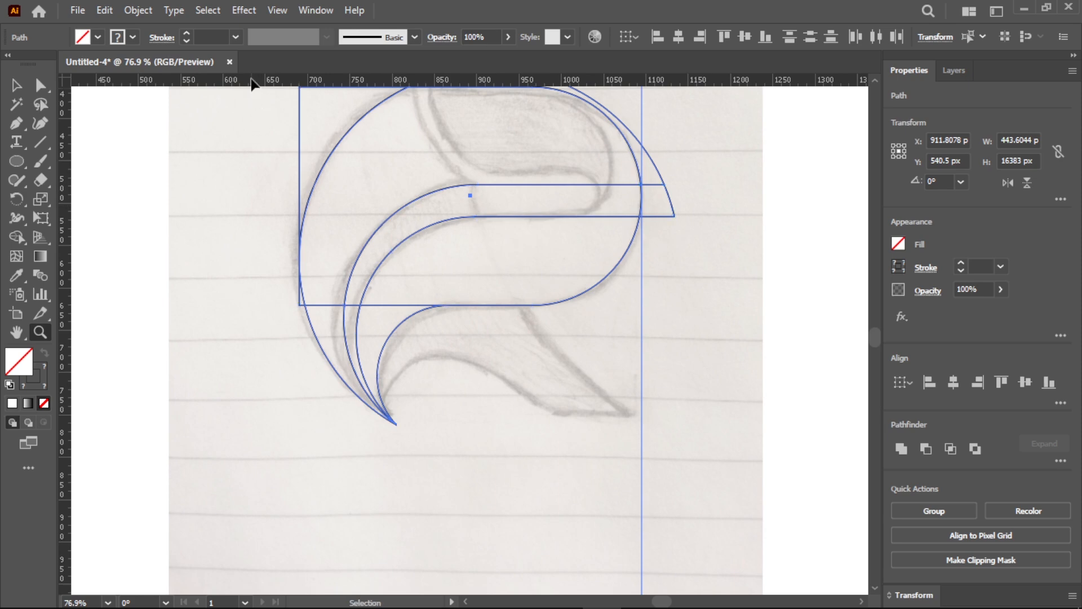
drag(250, 79, 396, 424)
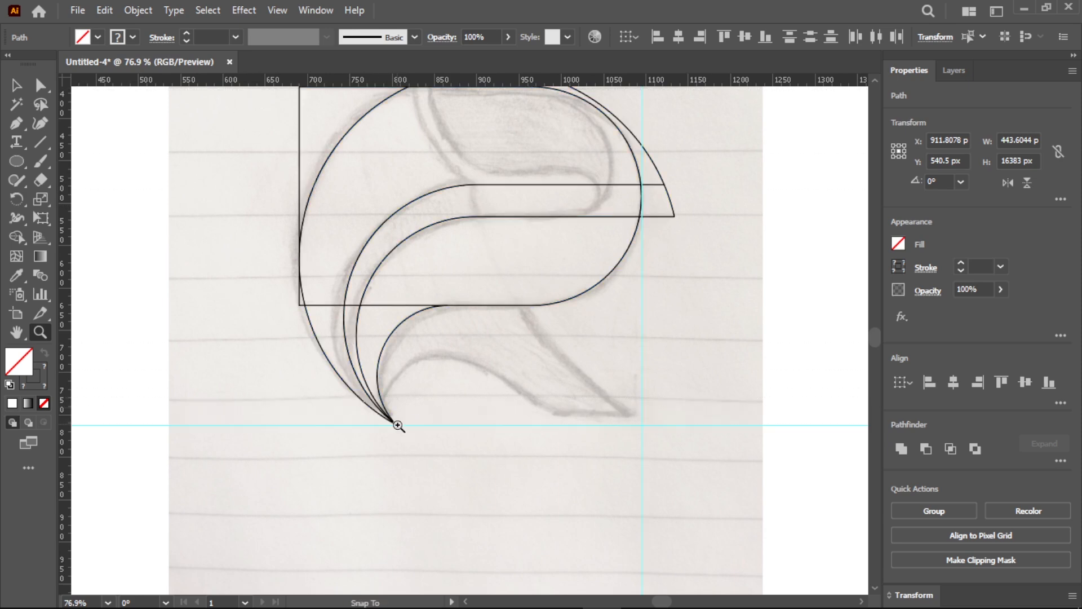
scroll(599, 437, up, 3)
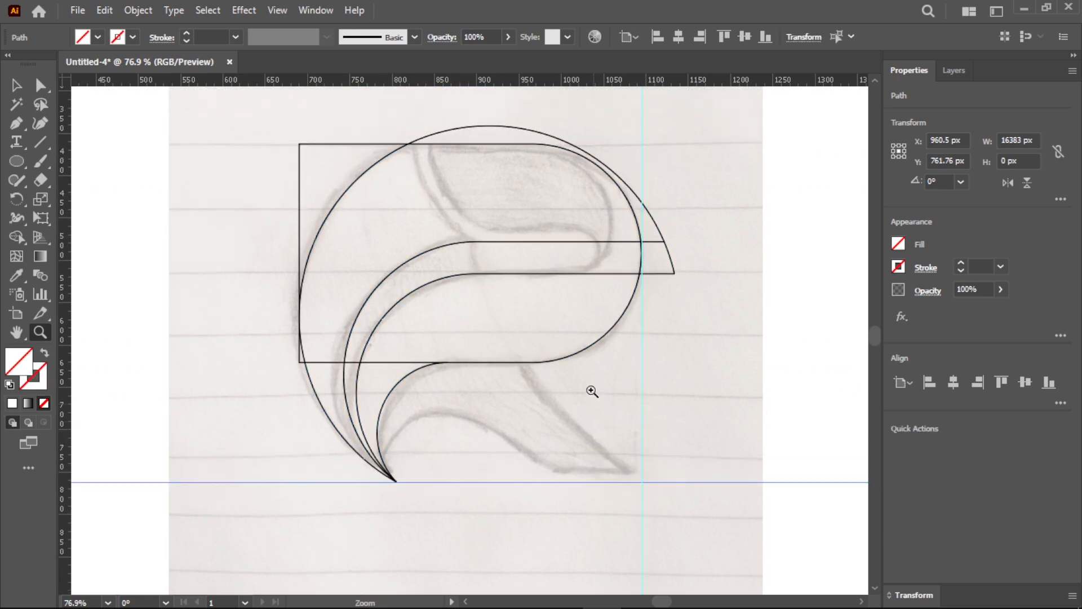
- Duplicate the large upper rounded rectangle in place
drag(574, 287, 621, 358)
scroll(583, 335, up, 1)
scroll(605, 359, up, 1)
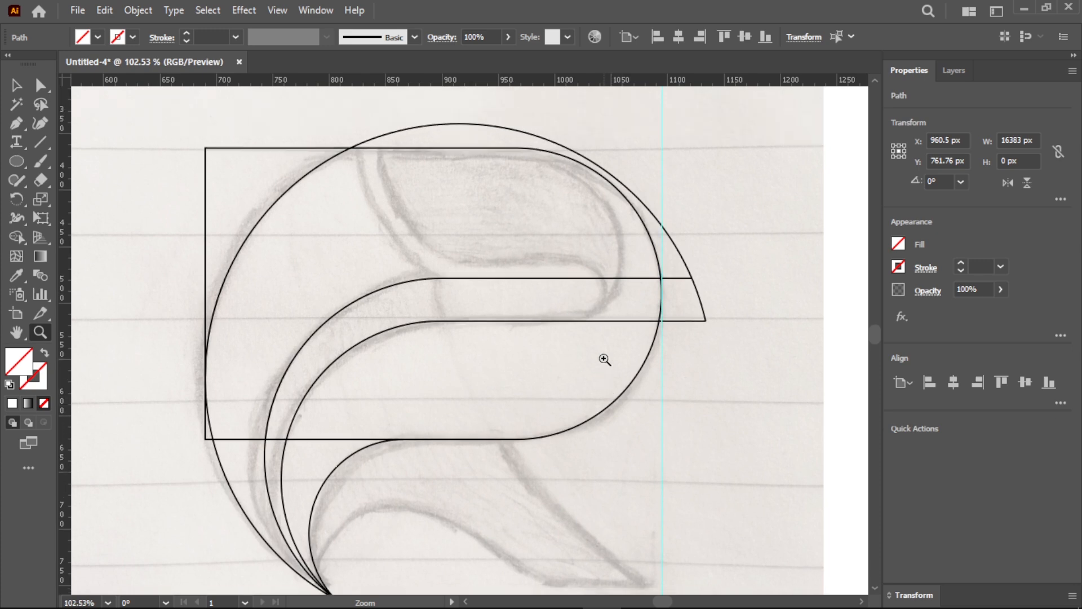
key(v)
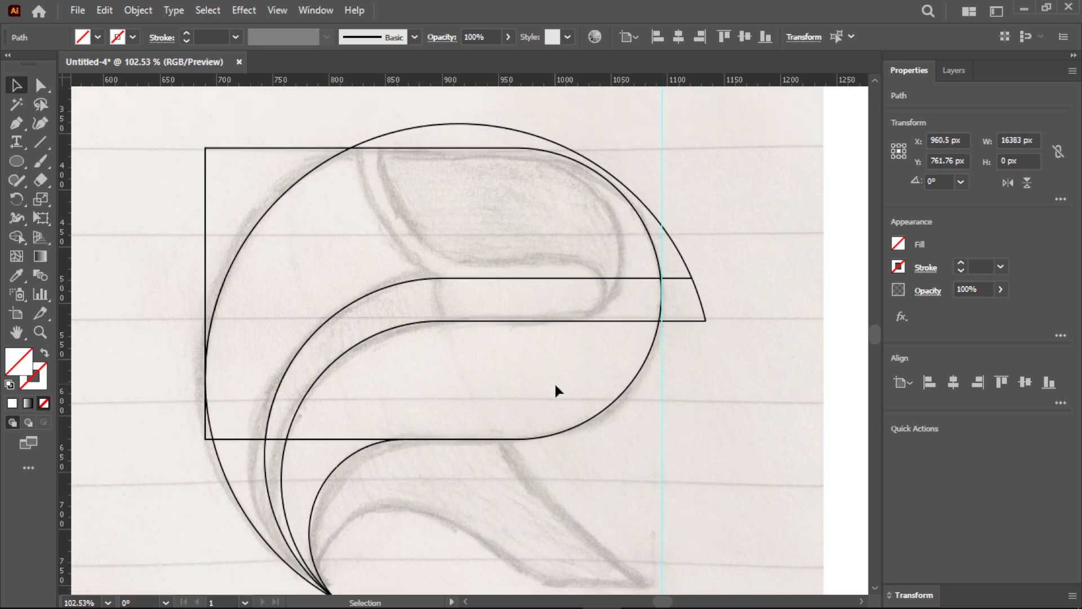
drag(598, 455, 598, 454)
click(105, 10)
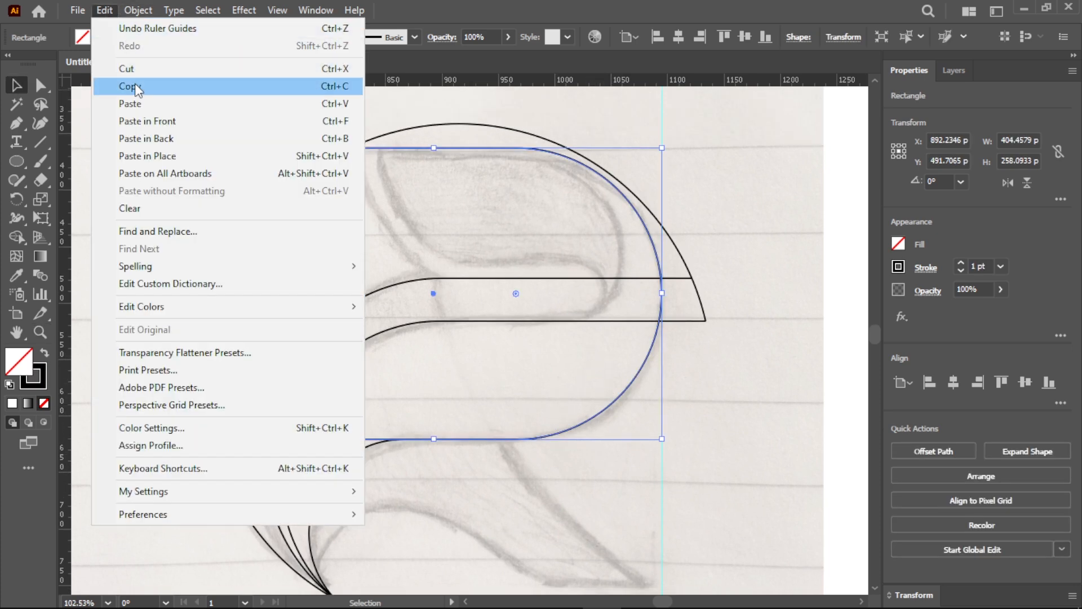
click(121, 80)
click(105, 10)
click(121, 84)
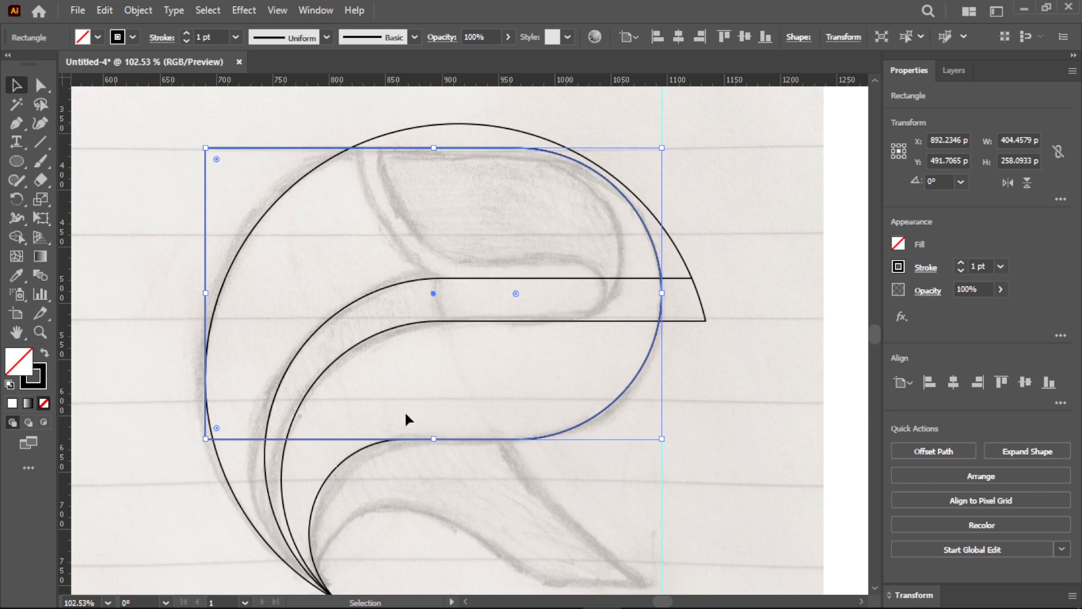
- Scale the duplicate to about 240 by 153 px and move it right until its round end follows the sketch's inner curve
drag(438, 413, 446, 321)
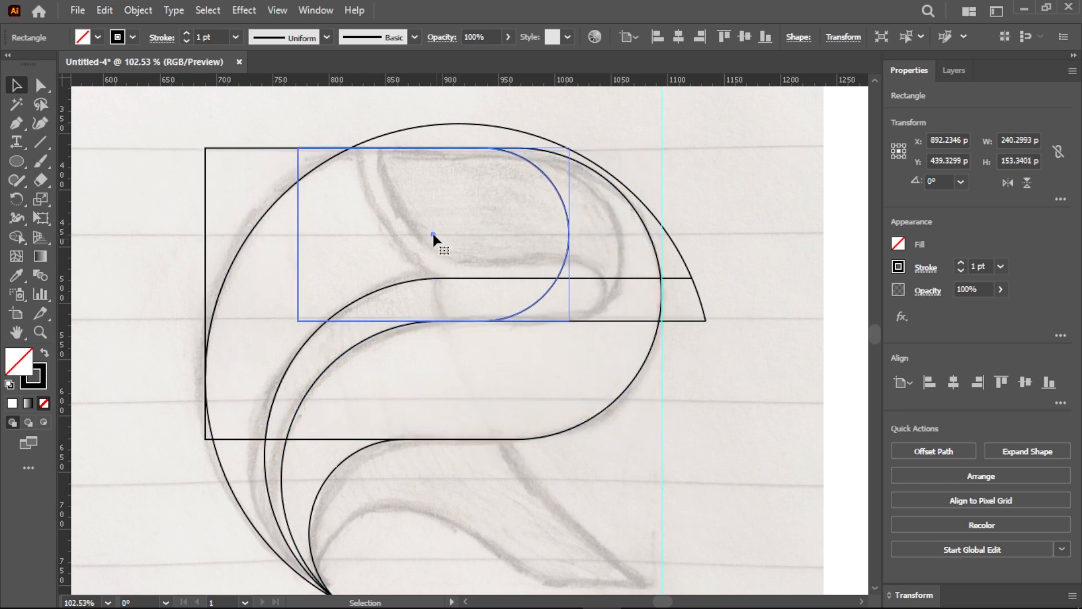
drag(433, 234, 487, 231)
click(508, 367)
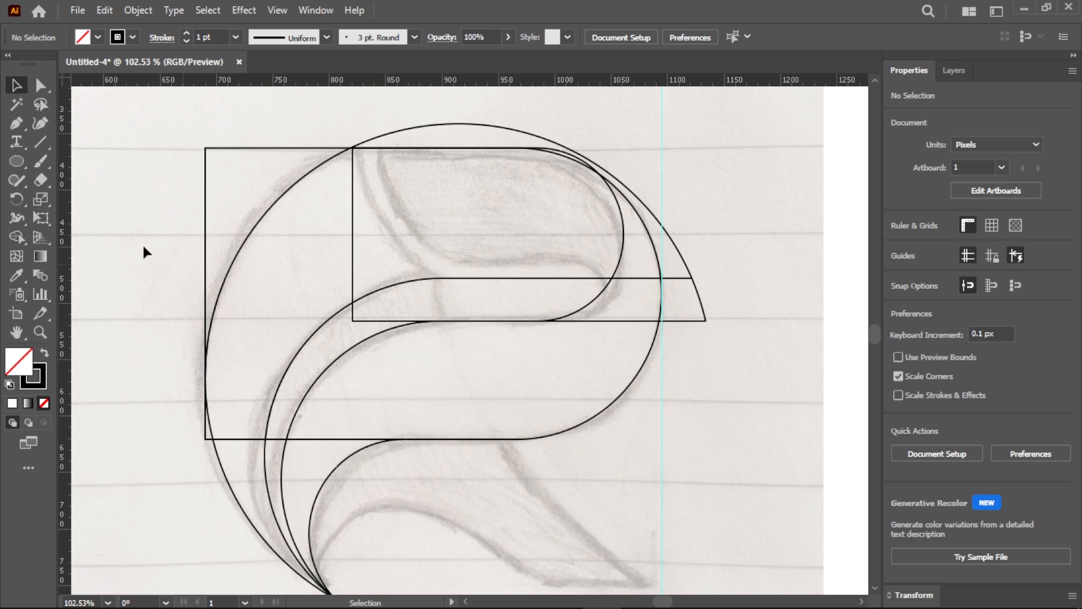
- Draw a rectangle about 221 by 38 px between the two middle horizontal lines and round its ends fully
drag(16, 161, 57, 161)
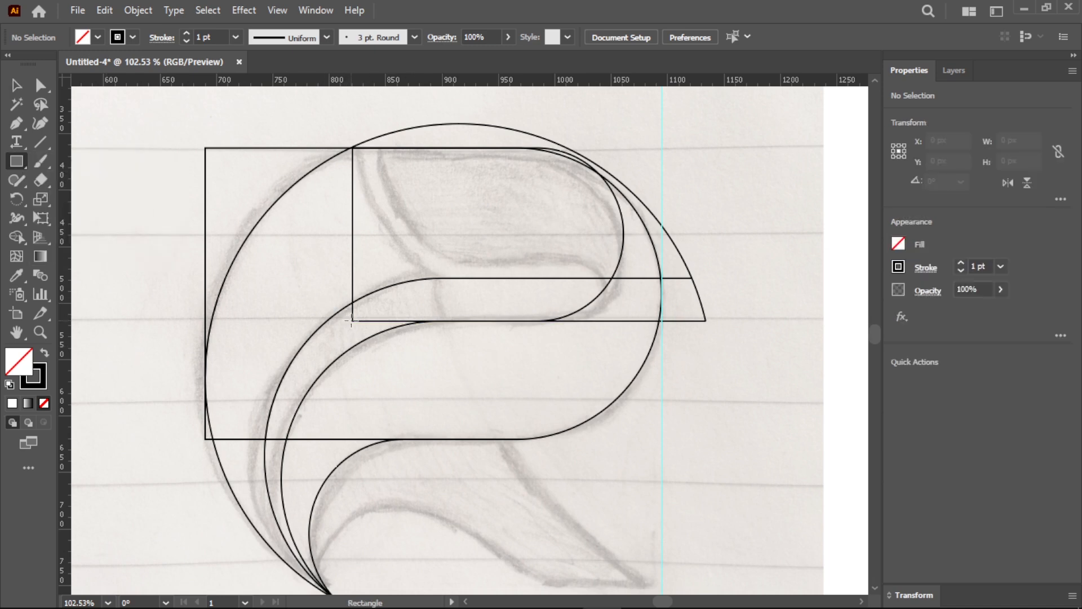
drag(353, 321, 519, 319)
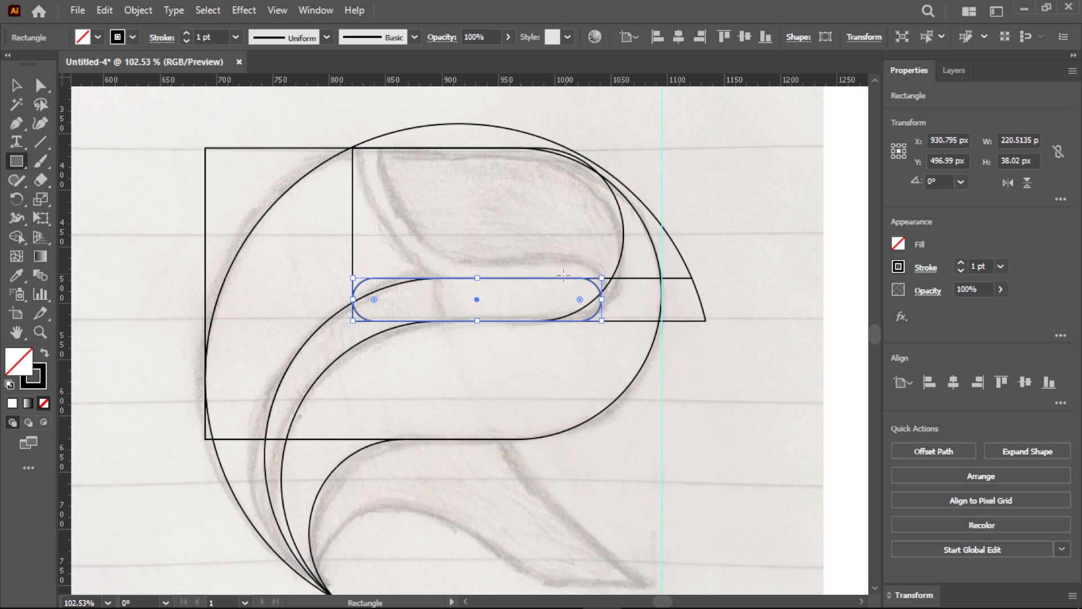
scroll(563, 274, down, 2)
scroll(516, 403, up, 3)
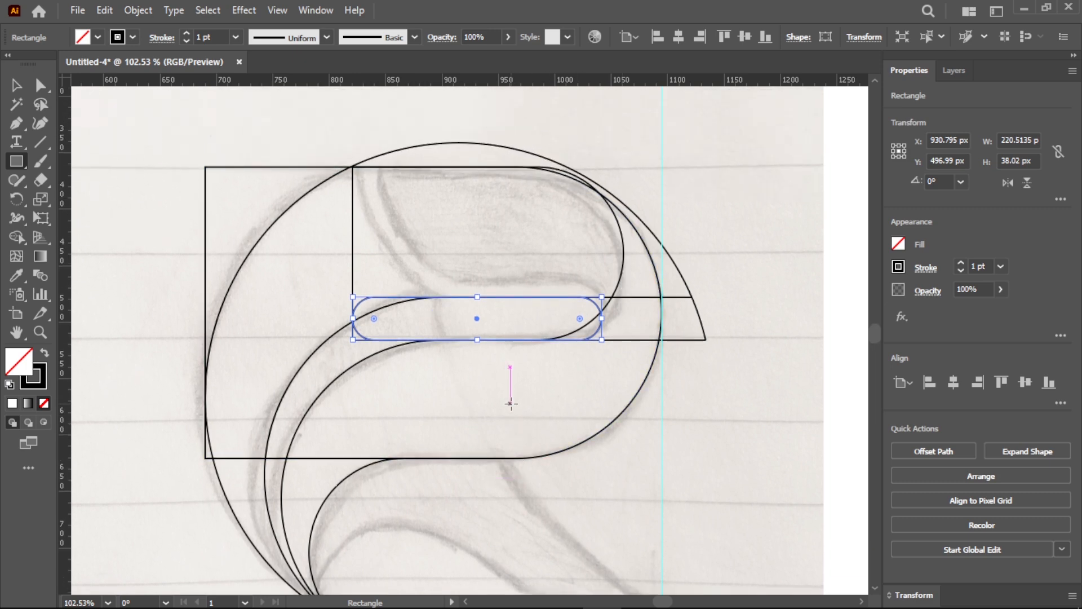
- Extend the smaller rounded rectangle's left edge about 26 px outward past the large circle's upper intersection
click(20, 123)
key(ctrl+shift+a)
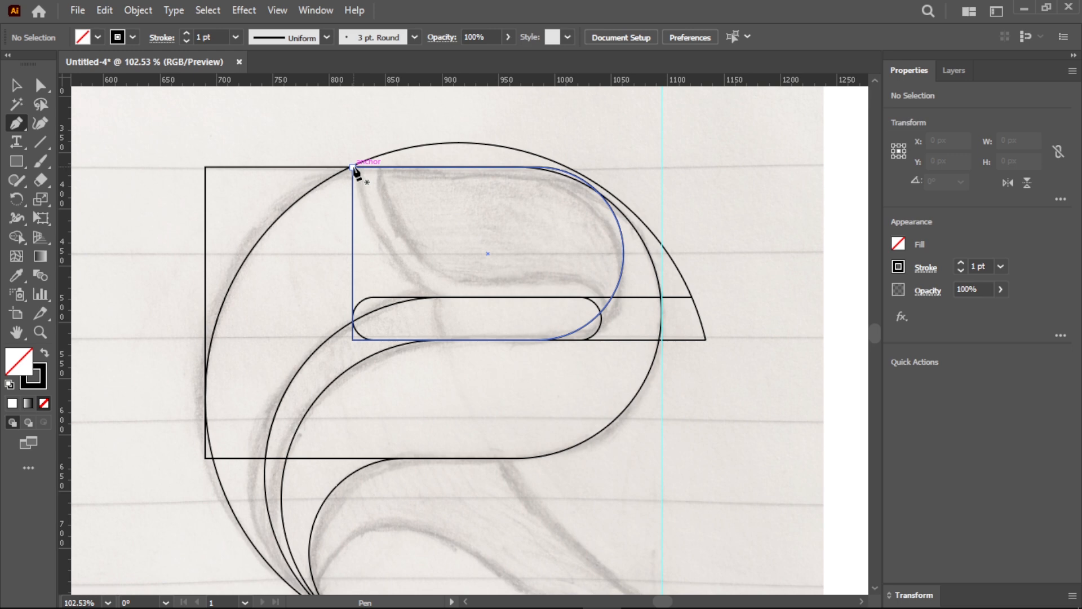
key(v)
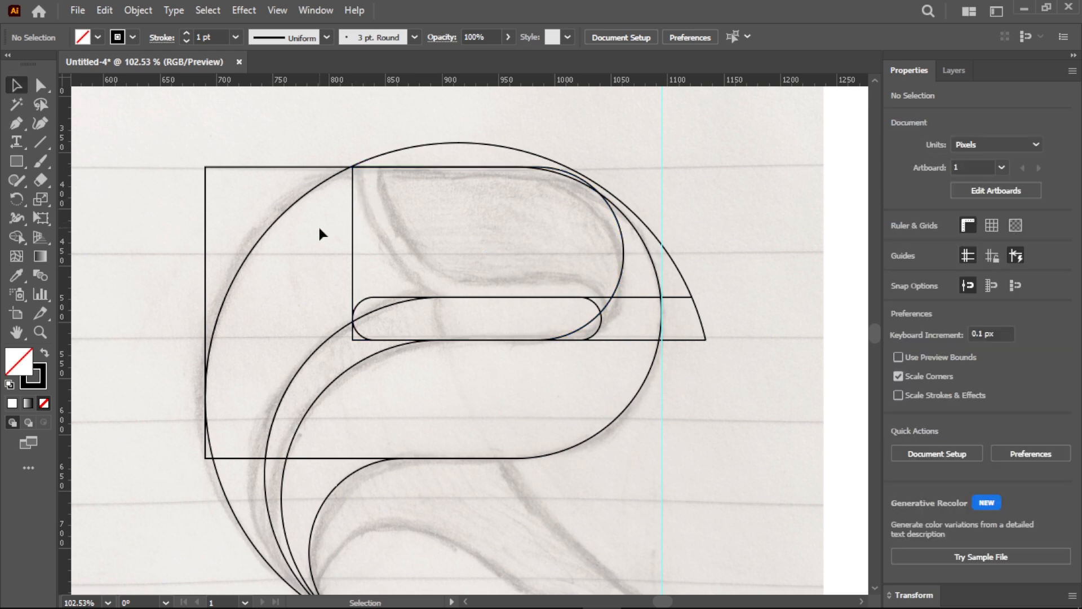
click(353, 252)
drag(352, 253, 323, 246)
click(357, 232)
- Draw a straight-segment Pen path from the upper circle intersection through the middle curve's anchor and the guides' crossing to the crescent's tip
click(22, 124)
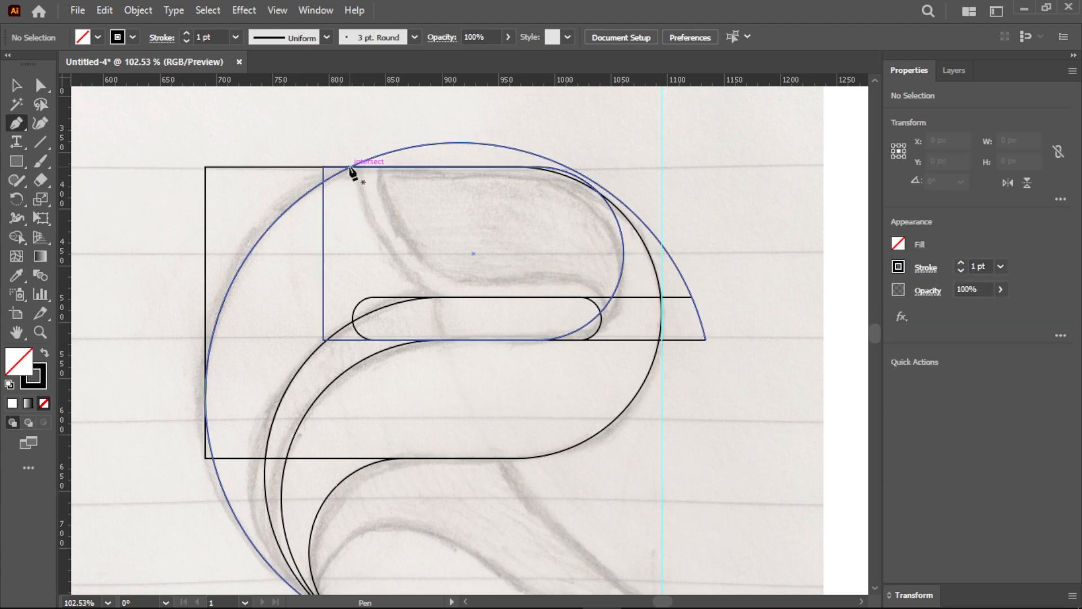
click(350, 168)
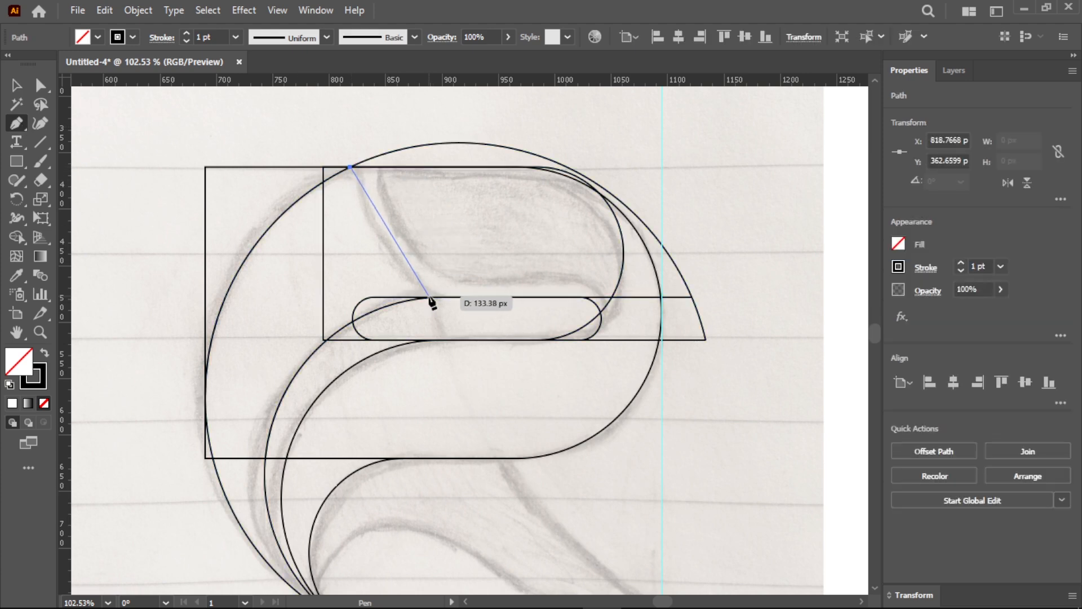
click(433, 298)
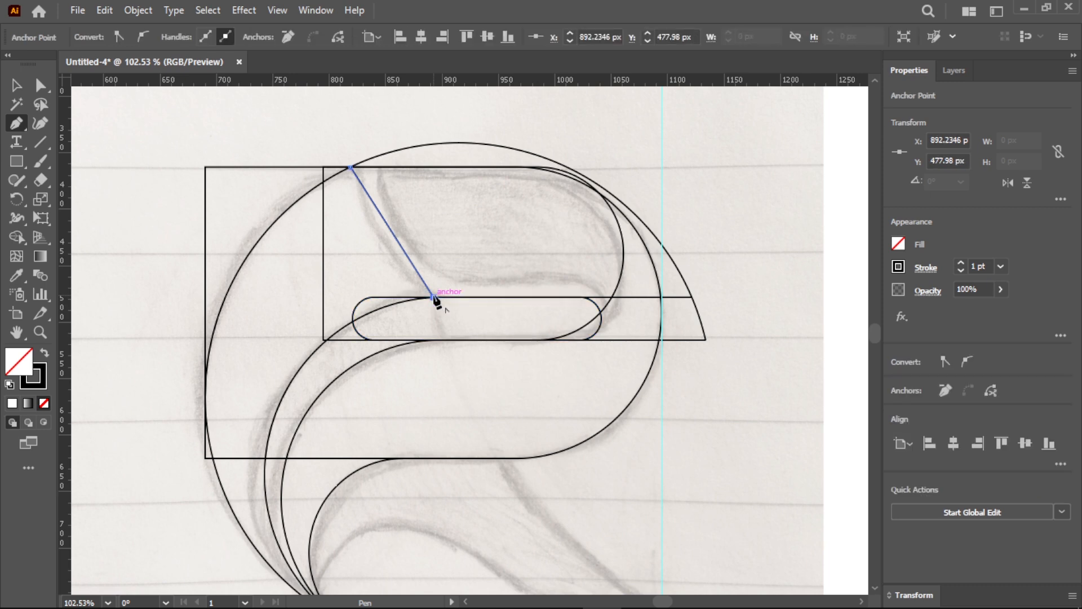
scroll(435, 299, down, 3)
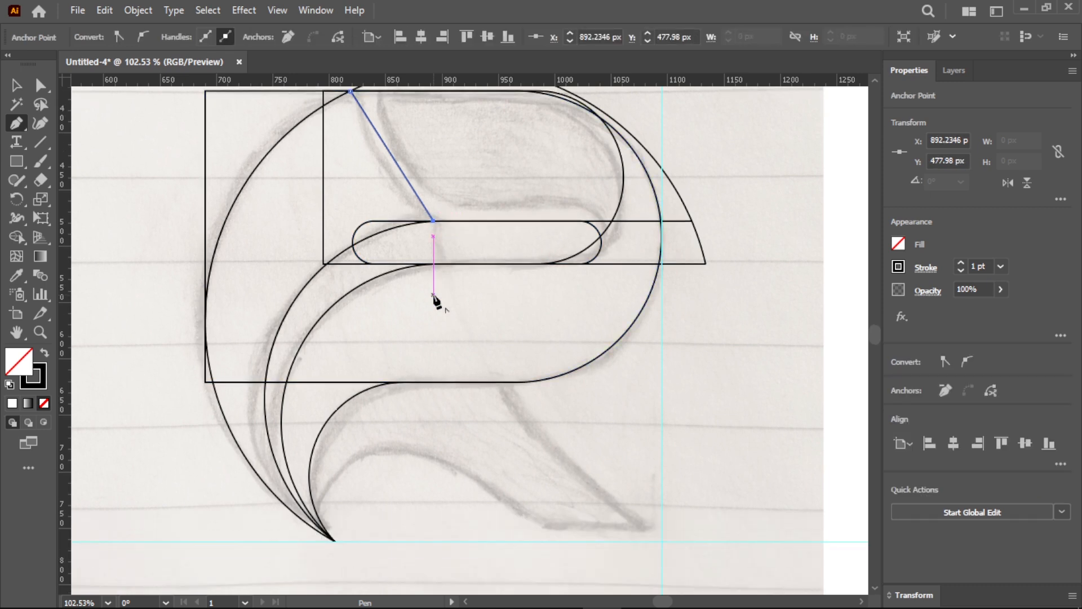
click(660, 541)
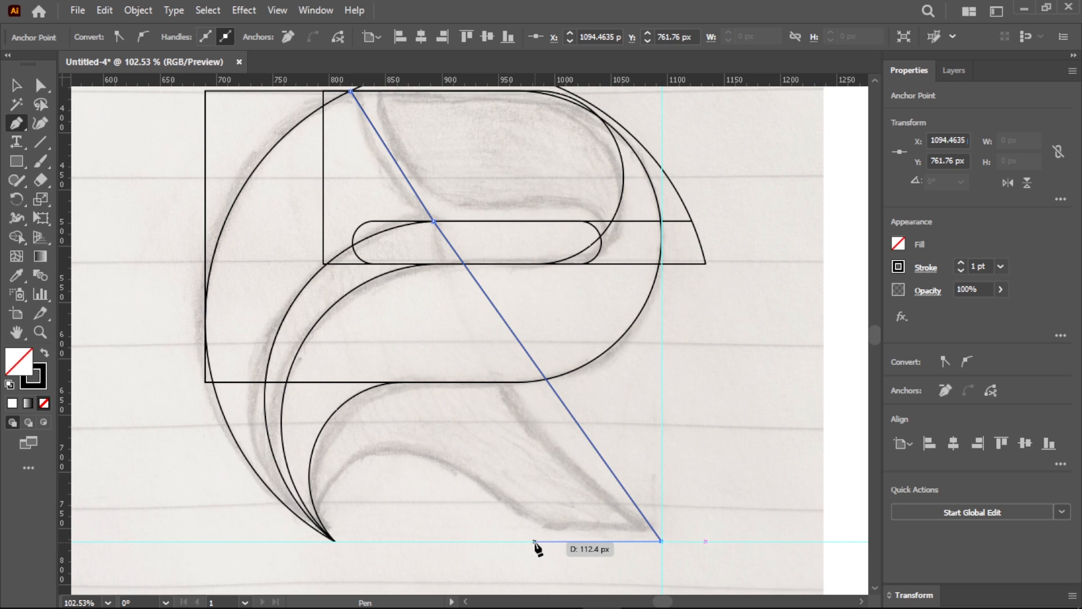
click(335, 541)
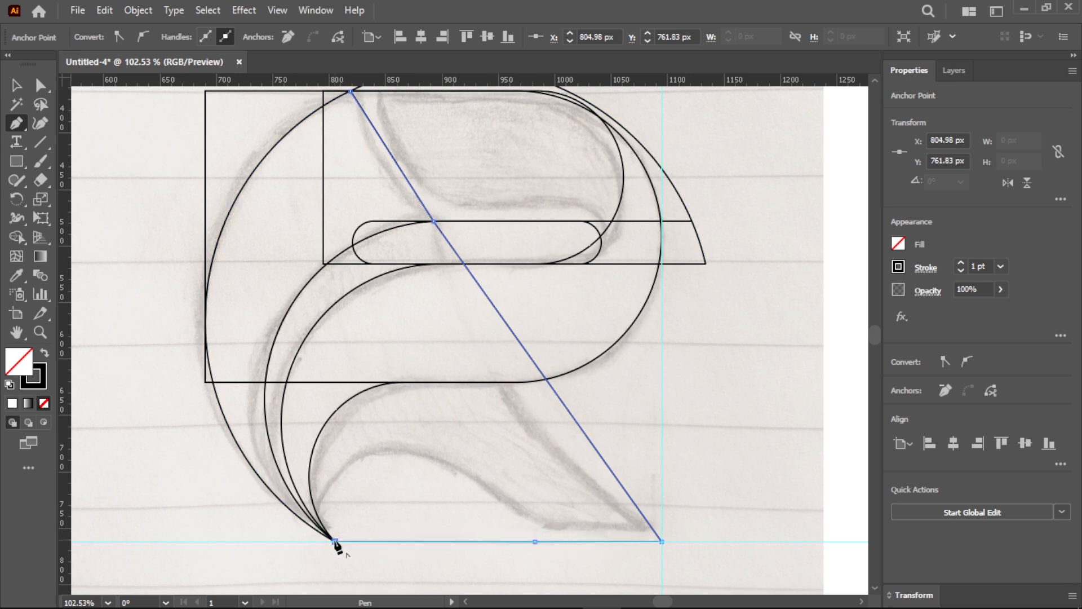
- Bend the path's lower segment beside the crescent's tip into an arch and adjust its handles to follow the sketch
drag(20, 121, 62, 181)
drag(435, 540, 370, 458)
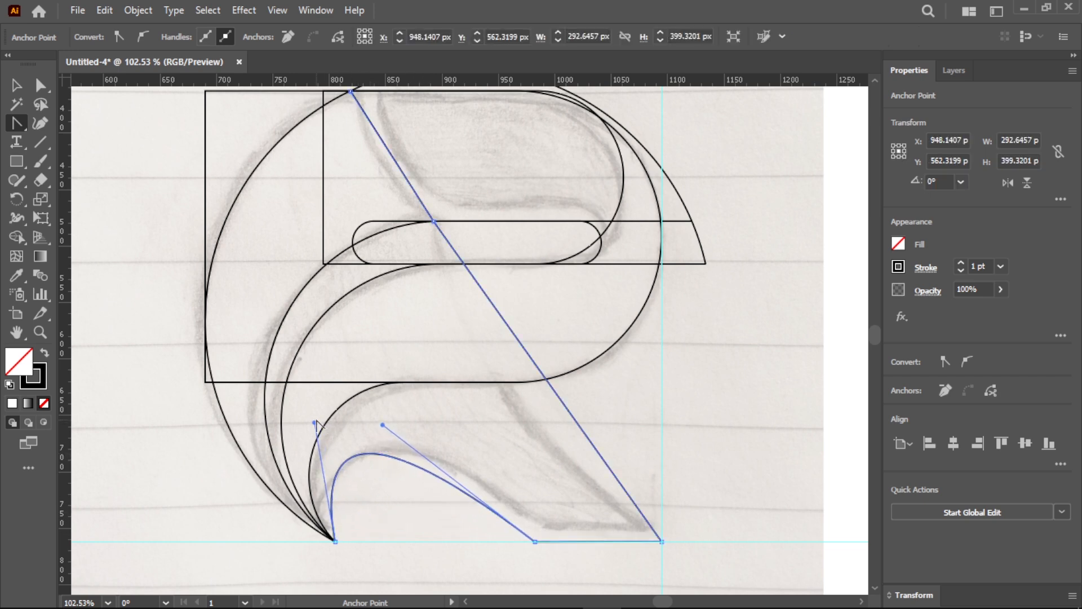
drag(314, 422, 293, 465)
drag(382, 424, 423, 394)
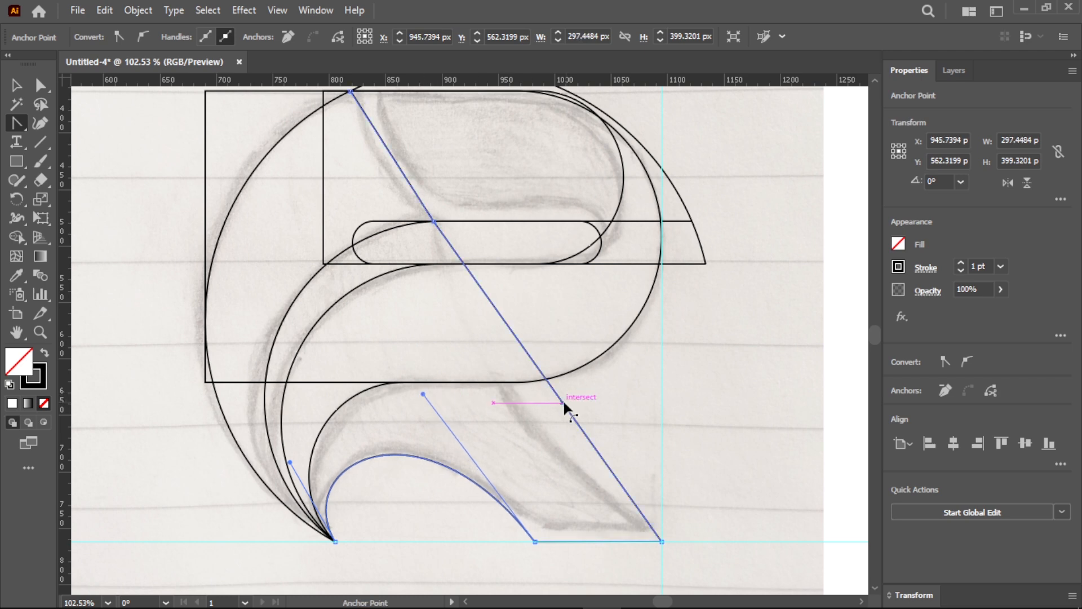
- Curve the long diagonal segment inward and adjust its upper handle to match the sketched leg's outer edge
drag(563, 399, 510, 382)
drag(474, 336, 439, 345)
scroll(444, 350, up, 1)
scroll(444, 350, up, 3)
scroll(446, 354, down, 4)
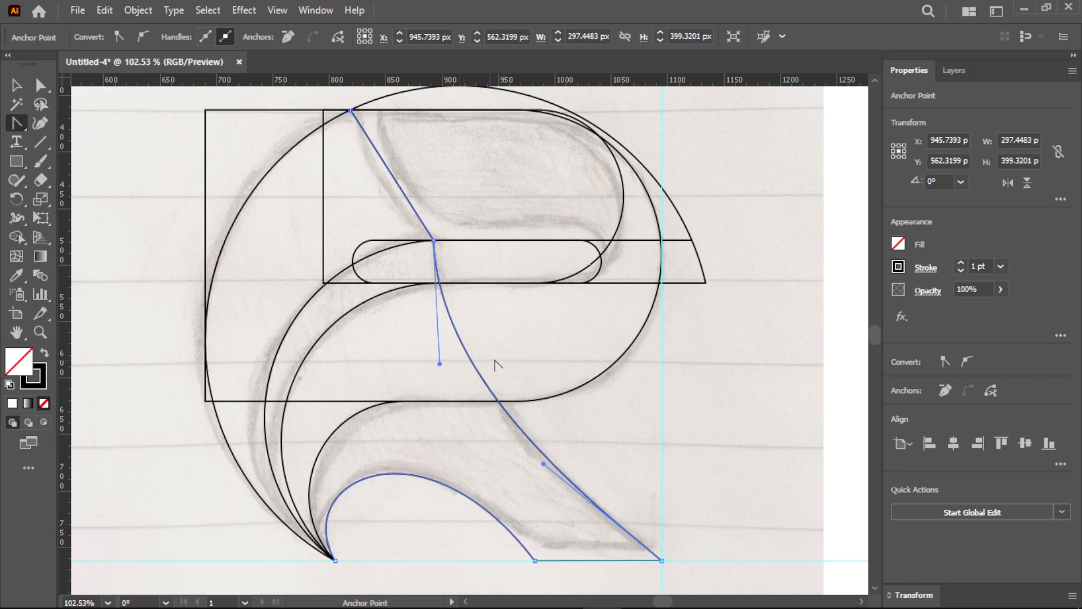
- Duplicate the curved leg path and offset the copy horizontally about 24 px outward from the original
key(v)
click(513, 352)
click(472, 357)
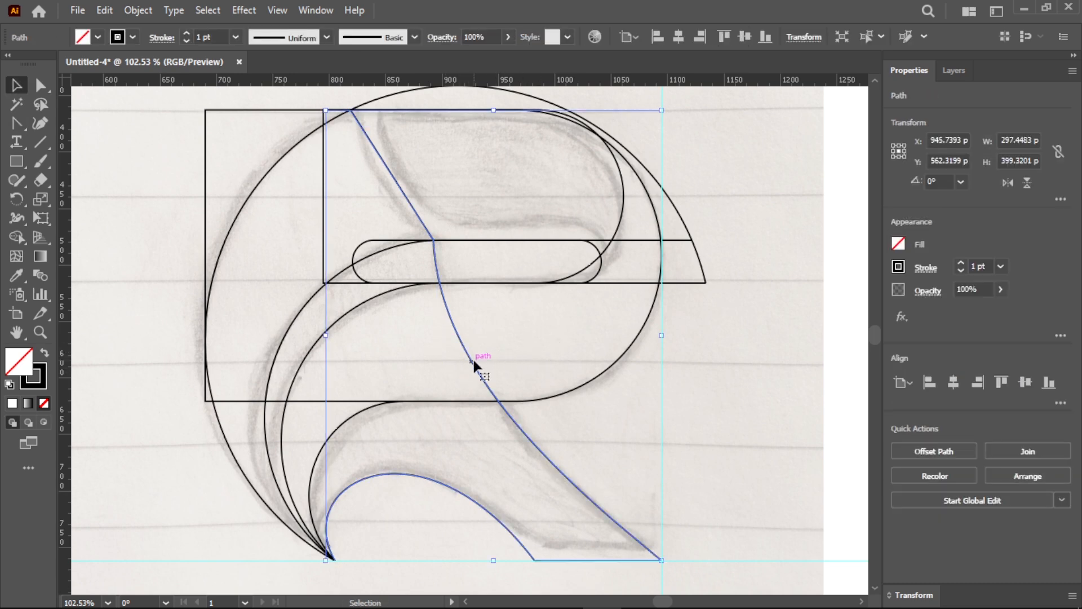
drag(473, 358, 503, 367)
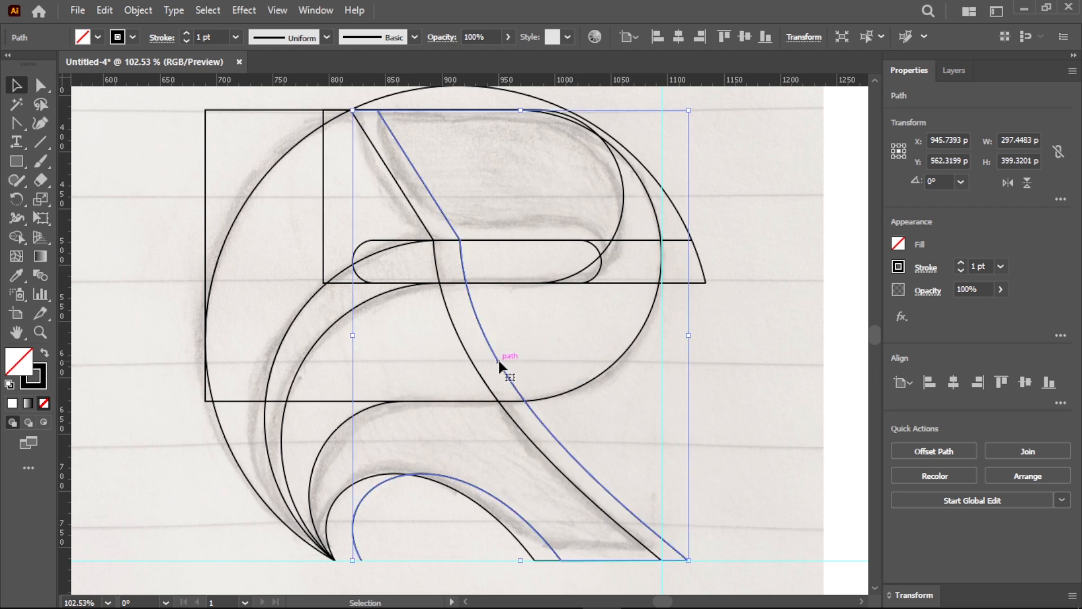
click(773, 421)
- Delete the vertical and horizontal guides that cross at the leg's lower corner
scroll(771, 417, up, 1)
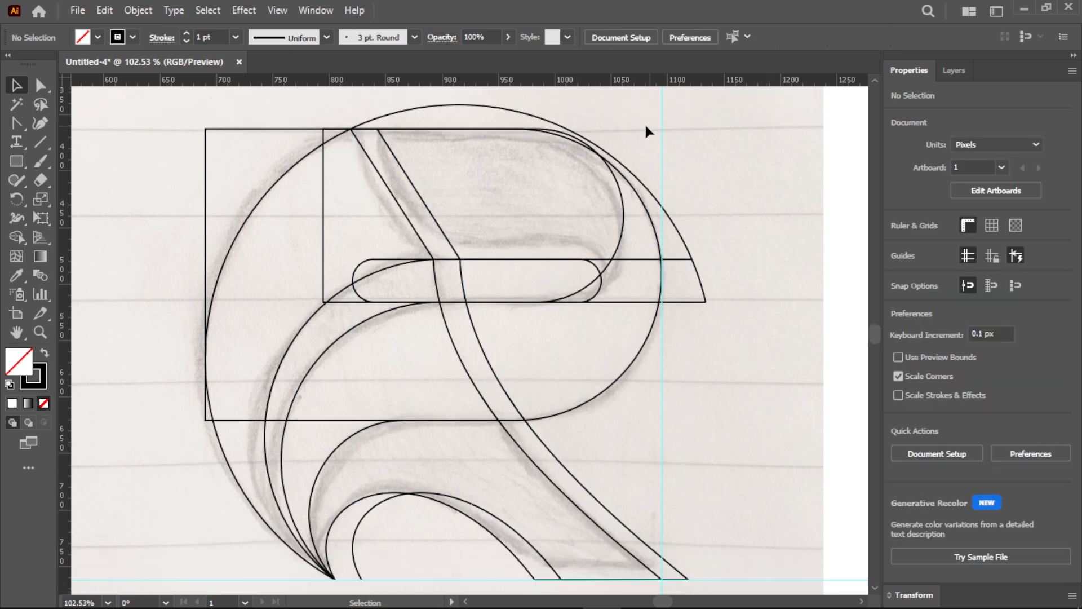
drag(646, 125, 708, 150)
key(Delete)
scroll(771, 417, down, 1)
drag(772, 493, 795, 534)
key(Delete)
scroll(776, 474, up, 1)
- Select all the artwork and merge the outer crescent and the S-shaped band into two dark gray shapes with Shape Builder
key(a)
key(ctrl+a)
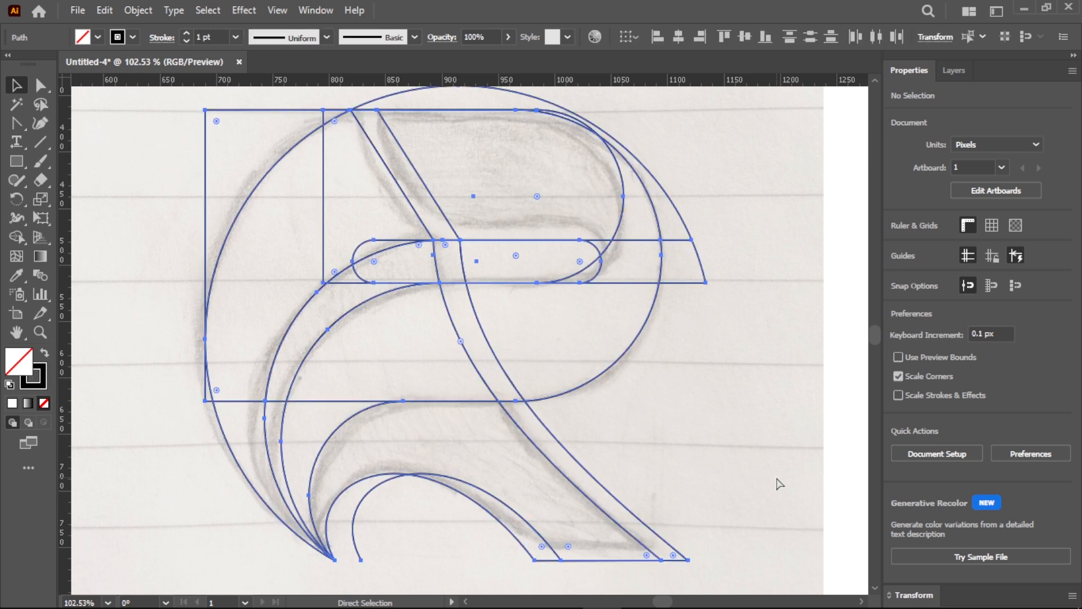
key(v)
click(20, 235)
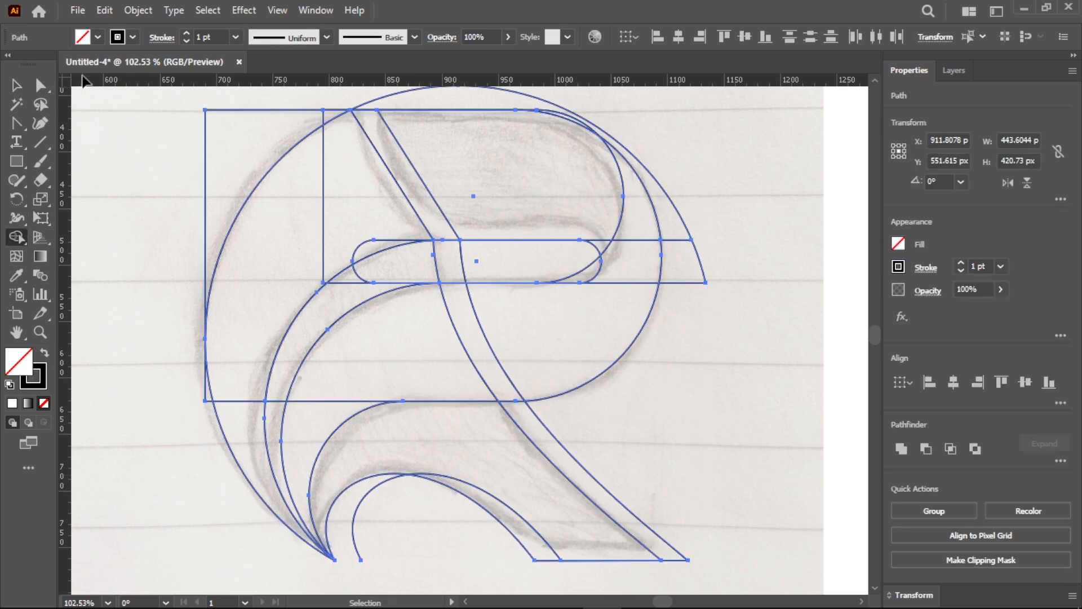
click(98, 37)
click(52, 111)
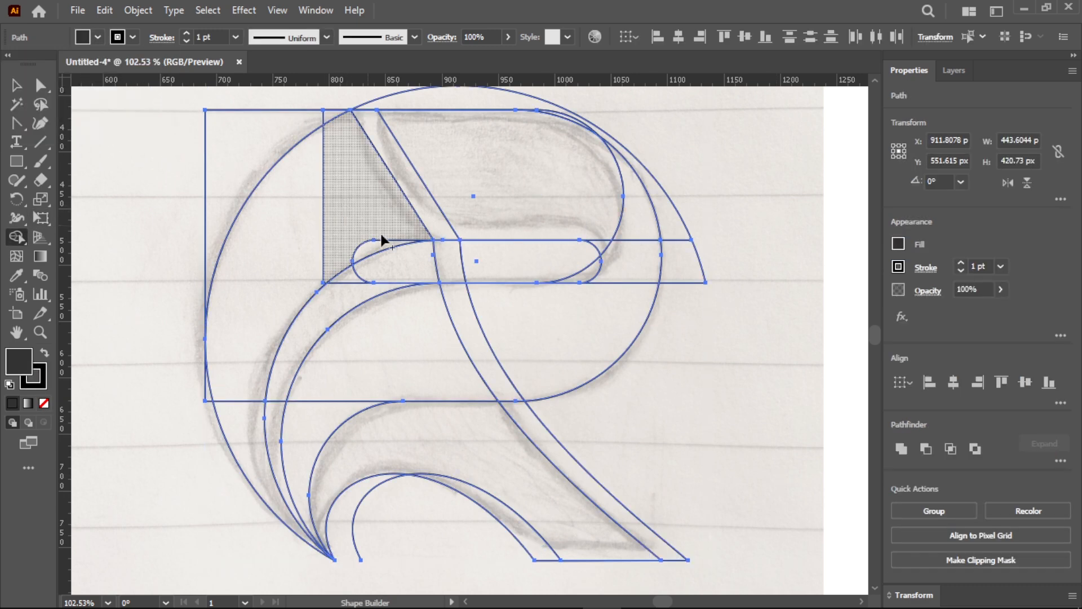
mouse_move(384, 242)
mouse_down()
mouse_move(370, 204)
mouse_move(328, 195)
mouse_move(294, 243)
mouse_up()
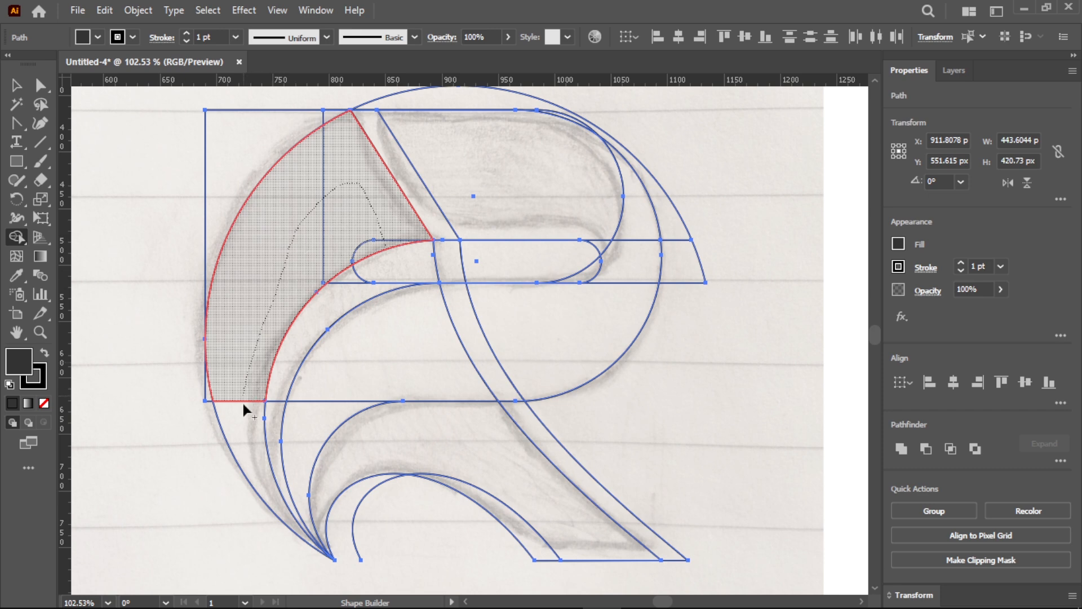
drag(244, 404, 241, 420)
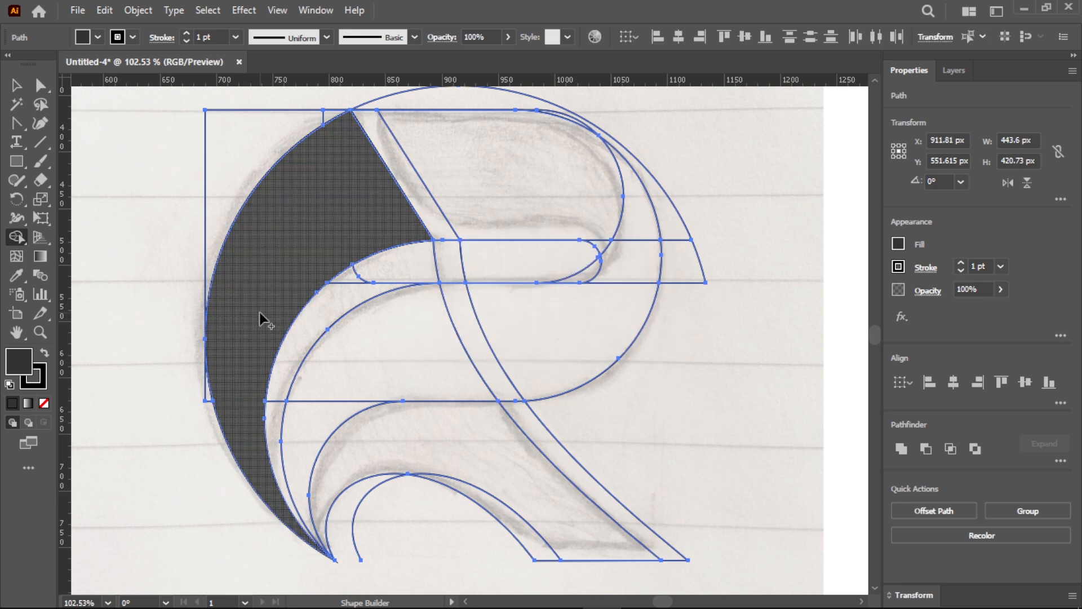
mouse_move(632, 190)
mouse_down()
mouse_move(623, 253)
mouse_move(594, 272)
mouse_move(603, 263)
mouse_move(588, 311)
mouse_move(413, 301)
mouse_move(304, 431)
mouse_up()
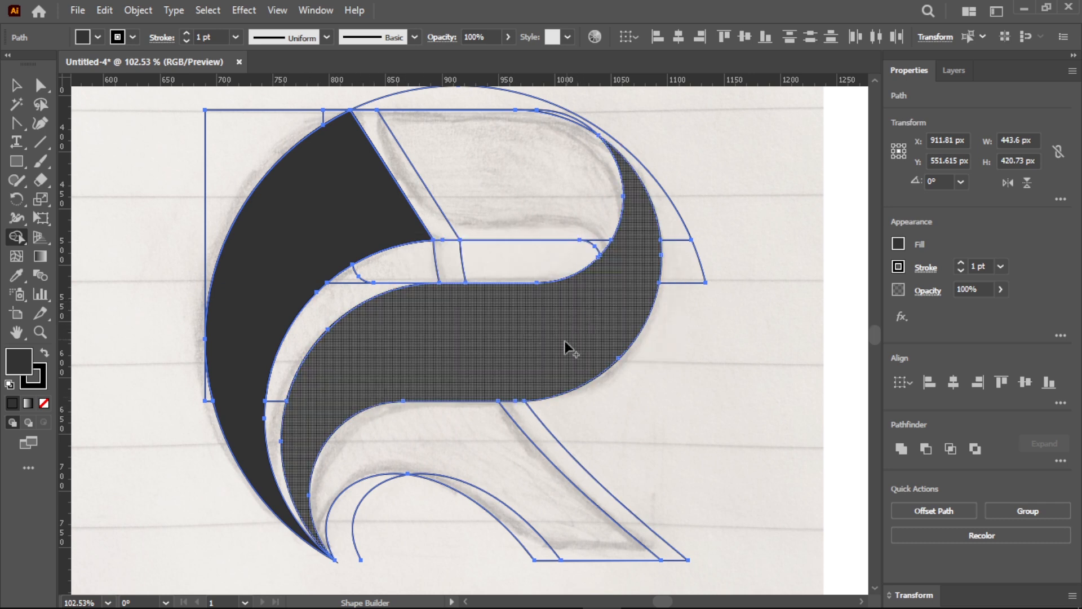
- Merge the regions of the upper bowl into one medium gray shape with Shape Builder
click(98, 37)
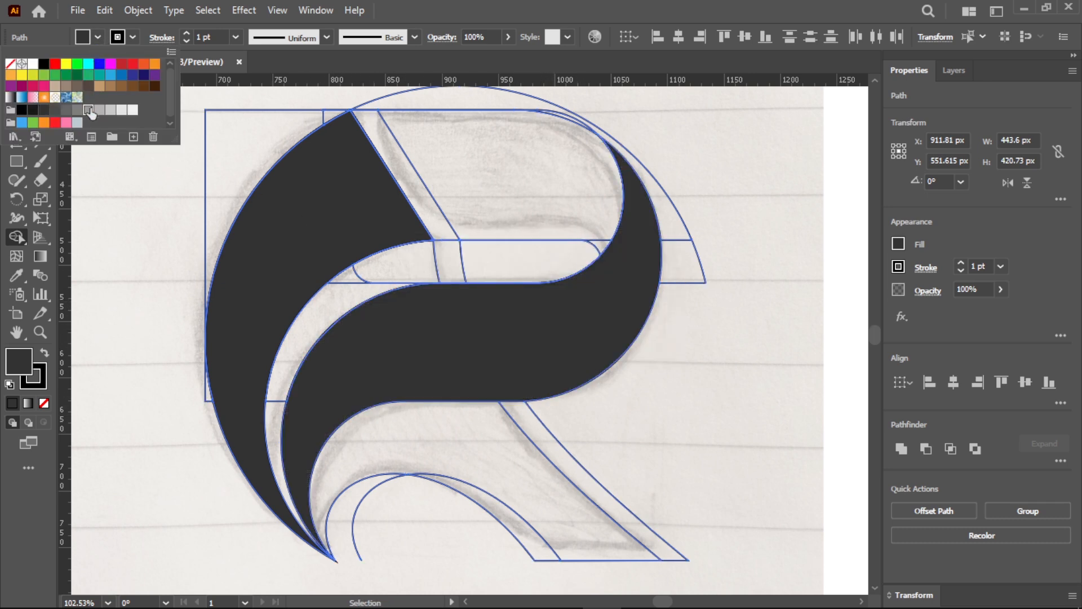
click(89, 110)
drag(434, 142, 602, 242)
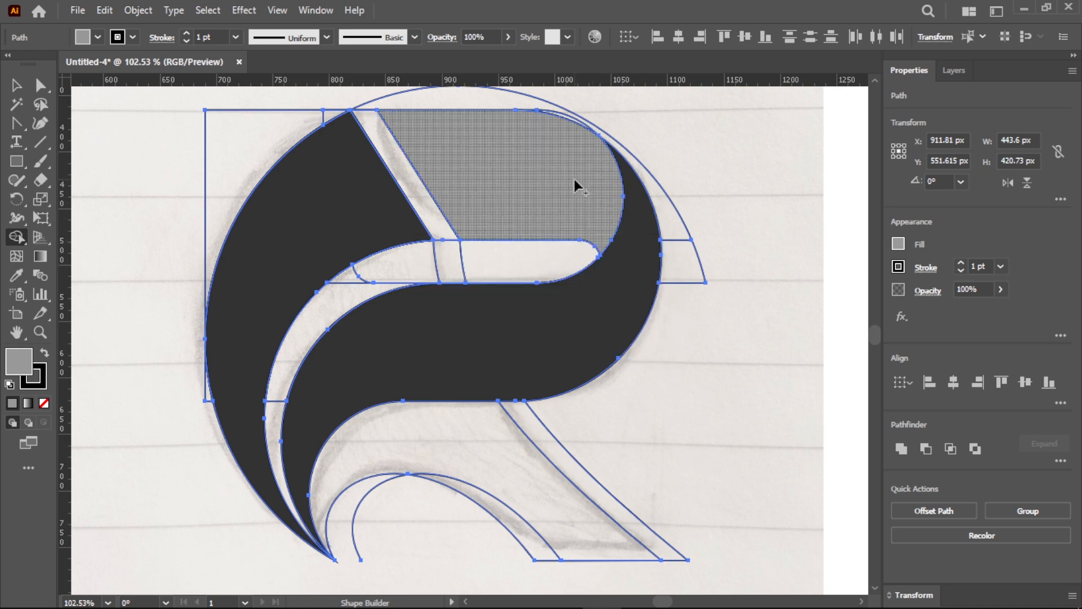
scroll(524, 114, up, 5)
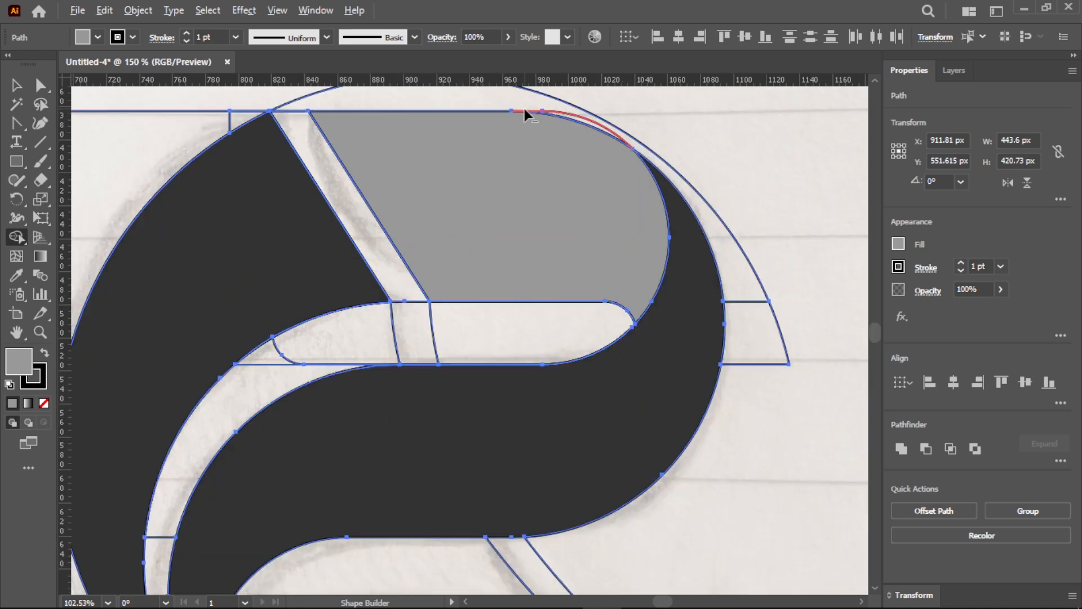
scroll(538, 132, down, 4)
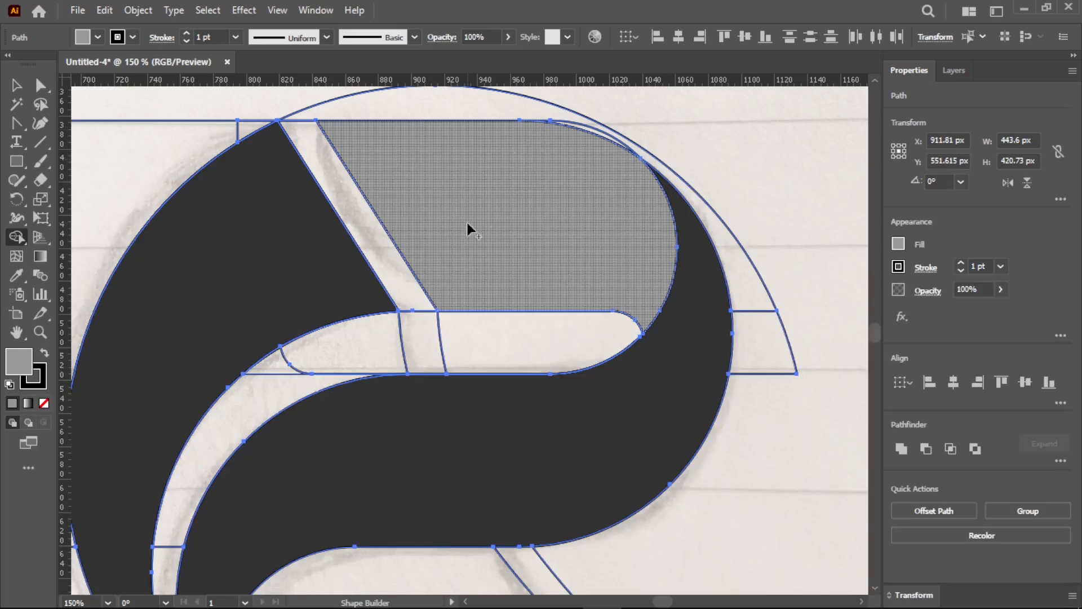
scroll(476, 289, down, 3)
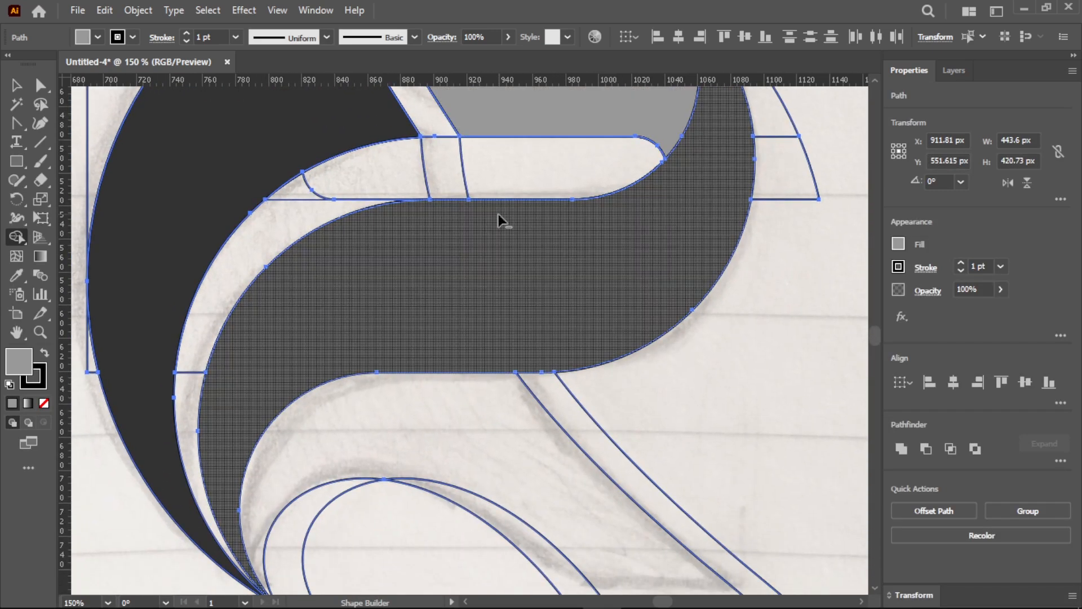
- Merge the regions of the thin inner crescent and of the arched leg into two medium gray shapes with Shape Builder
scroll(499, 214, down, 2)
scroll(474, 212, up, 1)
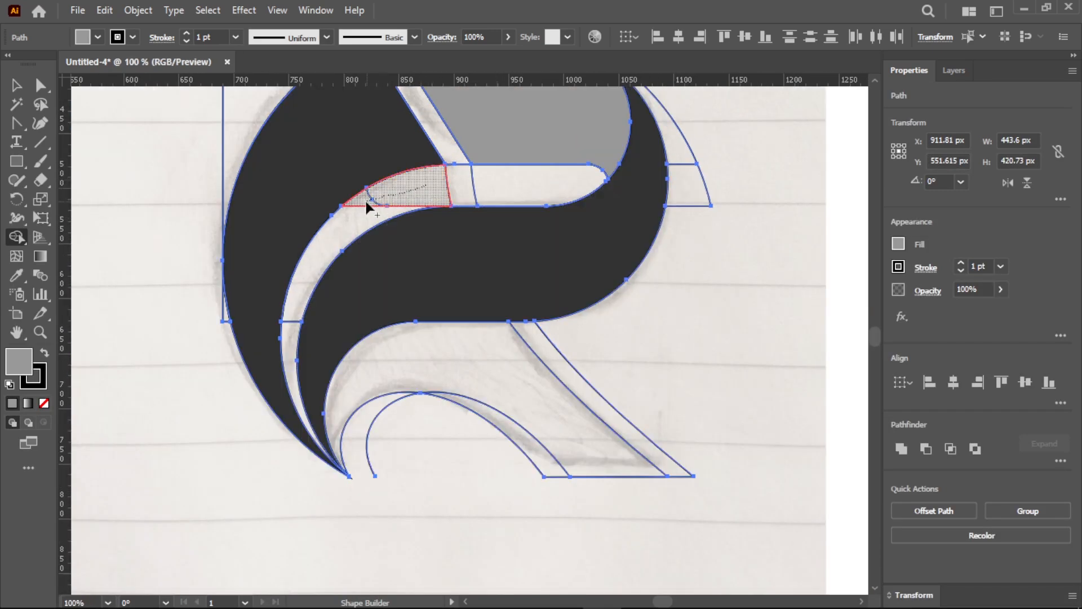
drag(366, 203, 376, 213)
drag(322, 259, 288, 331)
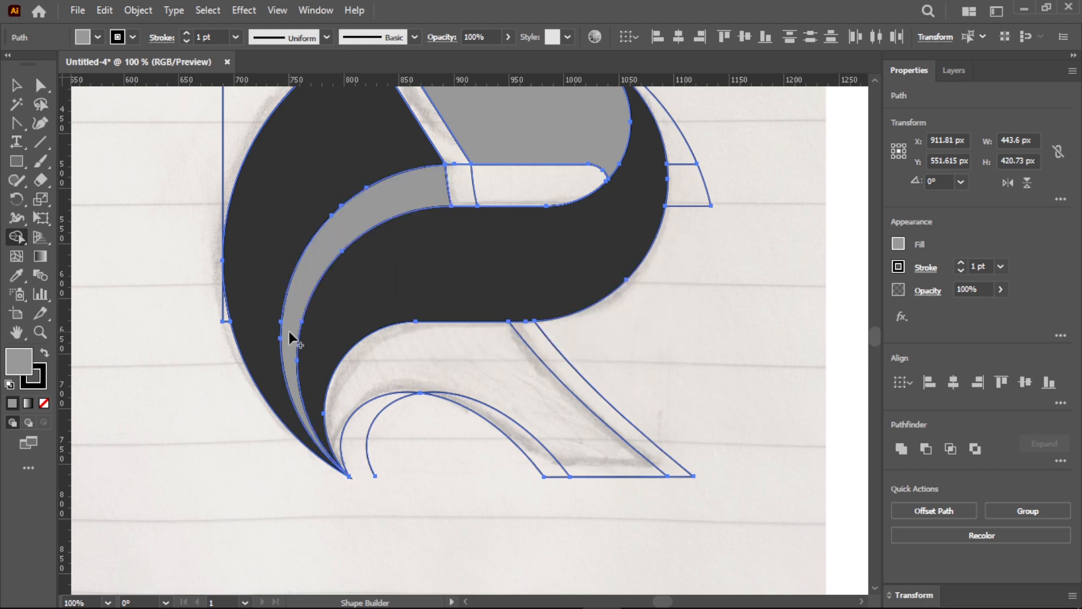
drag(346, 395, 366, 378)
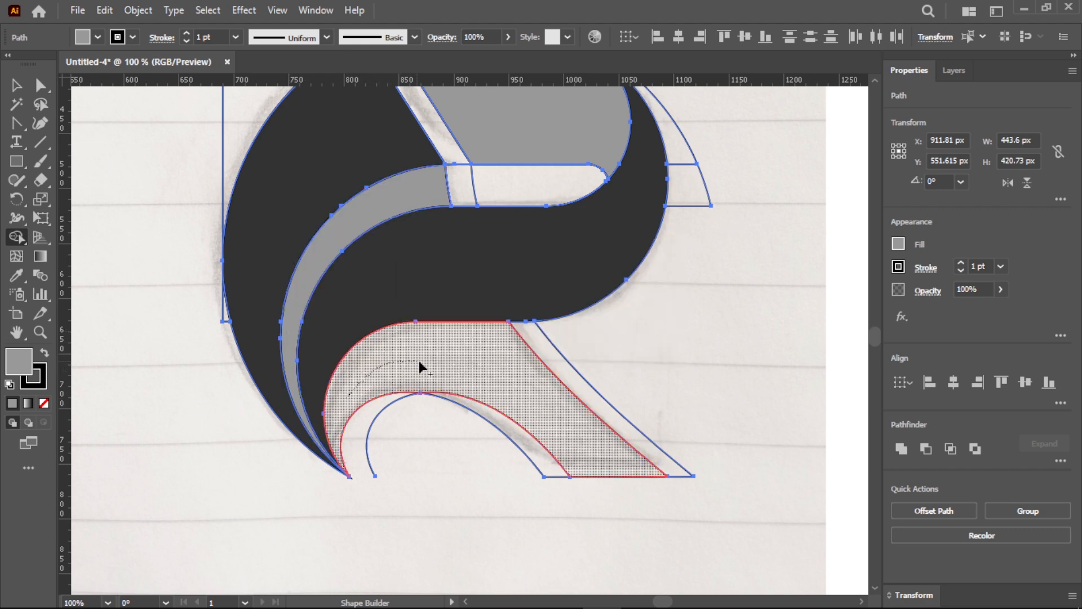
mouse_move(475, 373)
mouse_down()
mouse_move(520, 440)
mouse_move(560, 457)
mouse_up()
scroll(524, 425, up, 3)
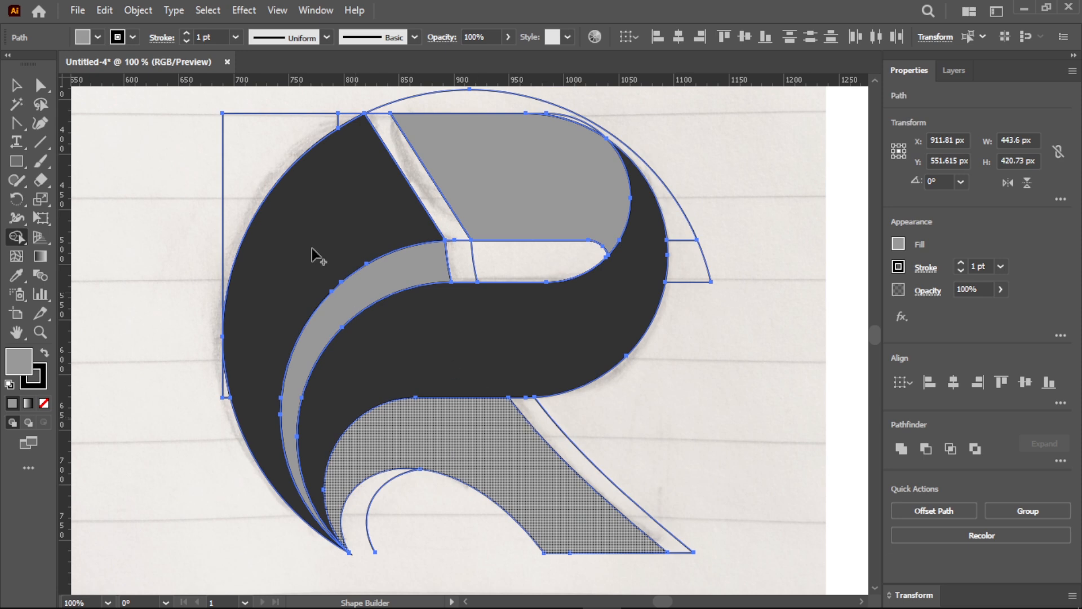
- Expand all the selected artwork into separate fill and stroke shapes
click(138, 10)
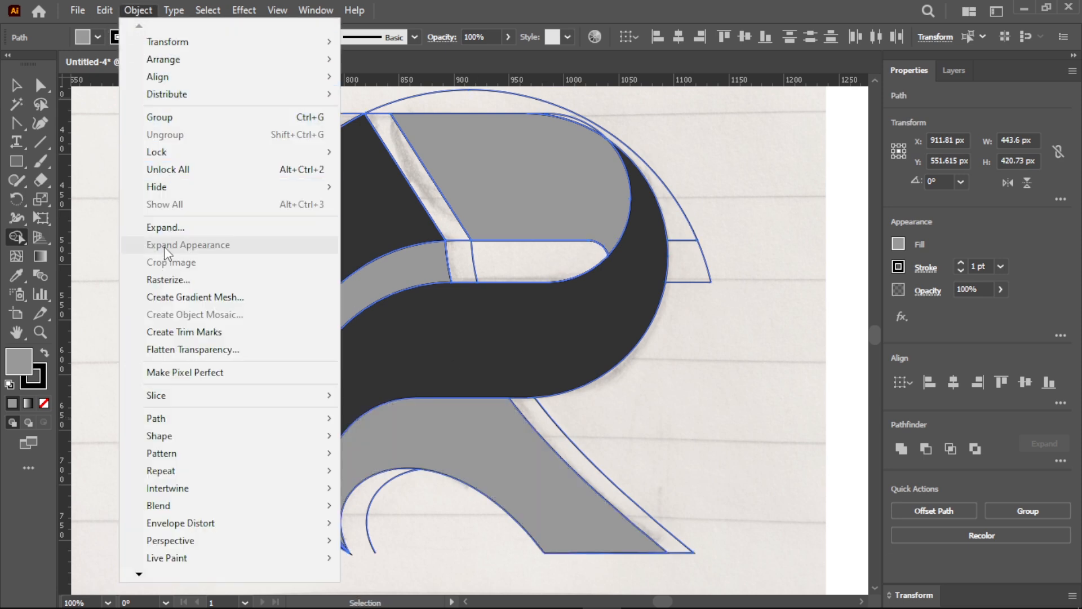
click(165, 227)
click(144, 353)
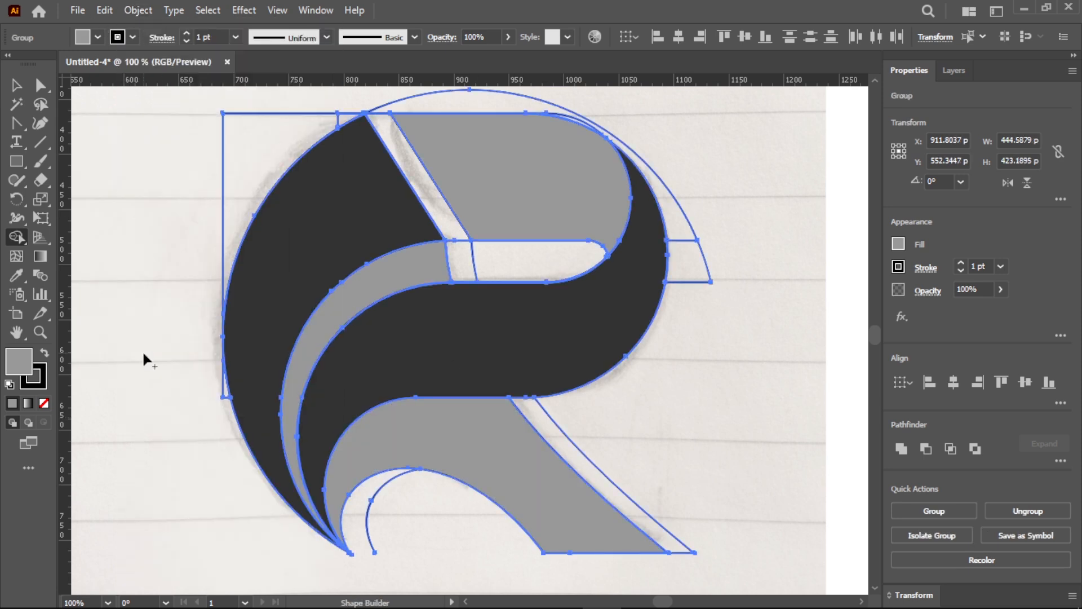
- Set the Magic Wand's fill color tolerance to 5 and use it to select and delete all the black outlines
click(18, 105)
click(162, 159)
double_click(18, 102)
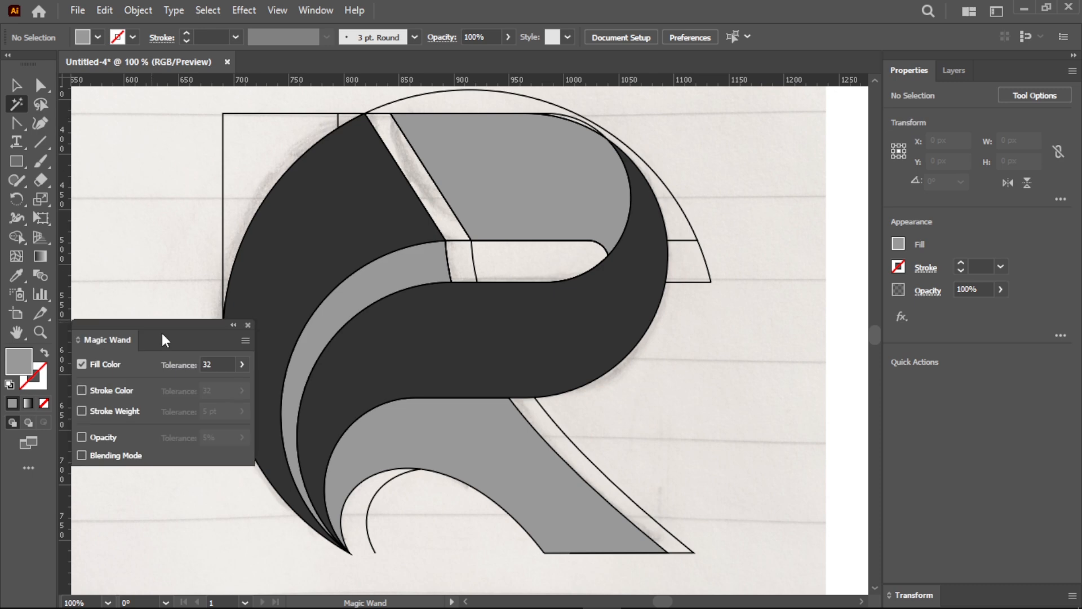
click(207, 364)
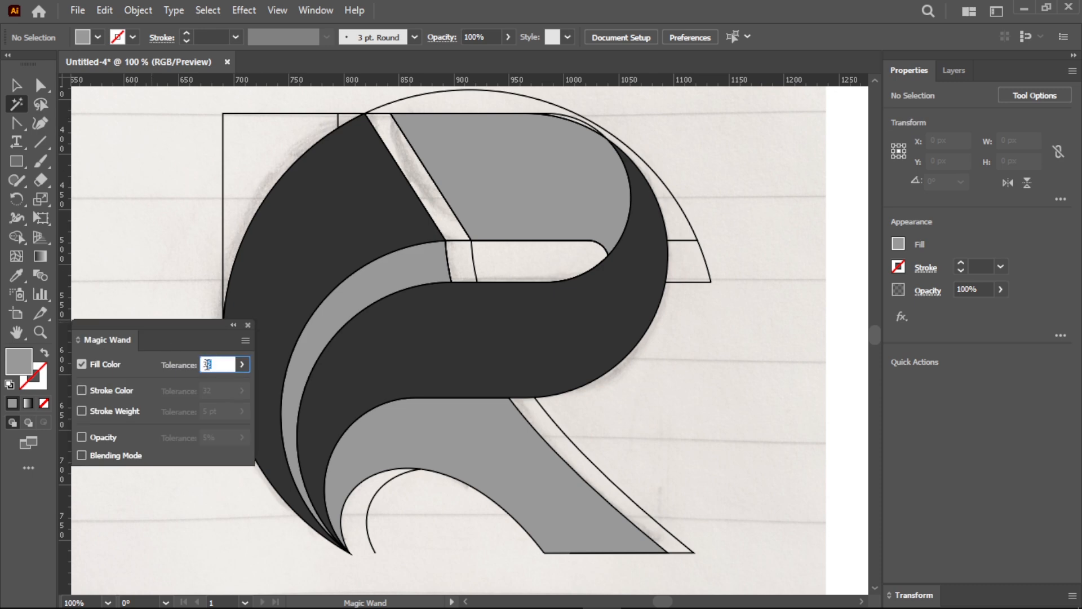
click(247, 324)
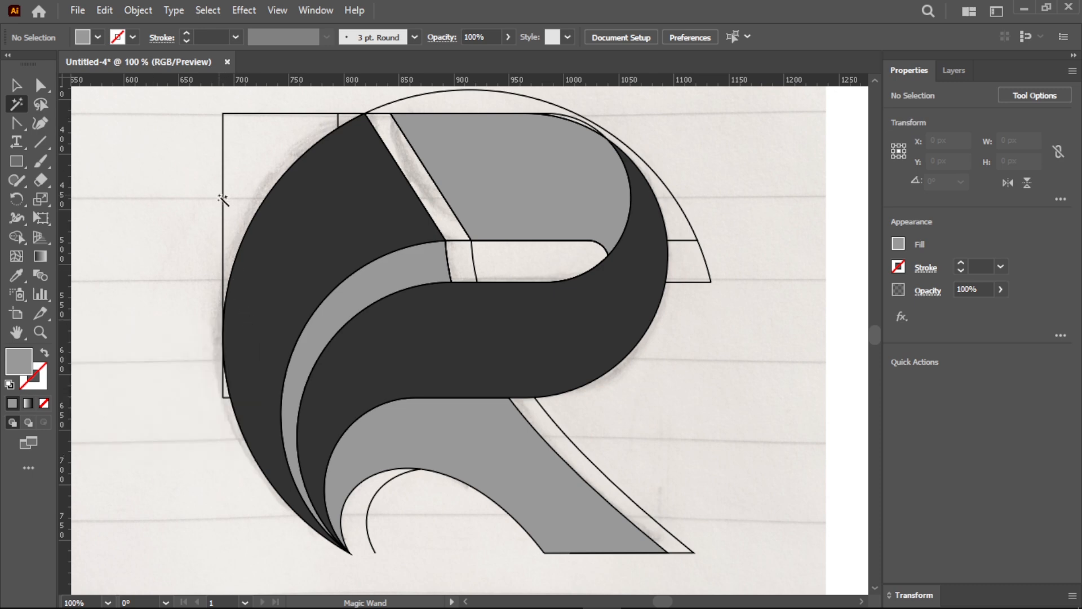
click(224, 121)
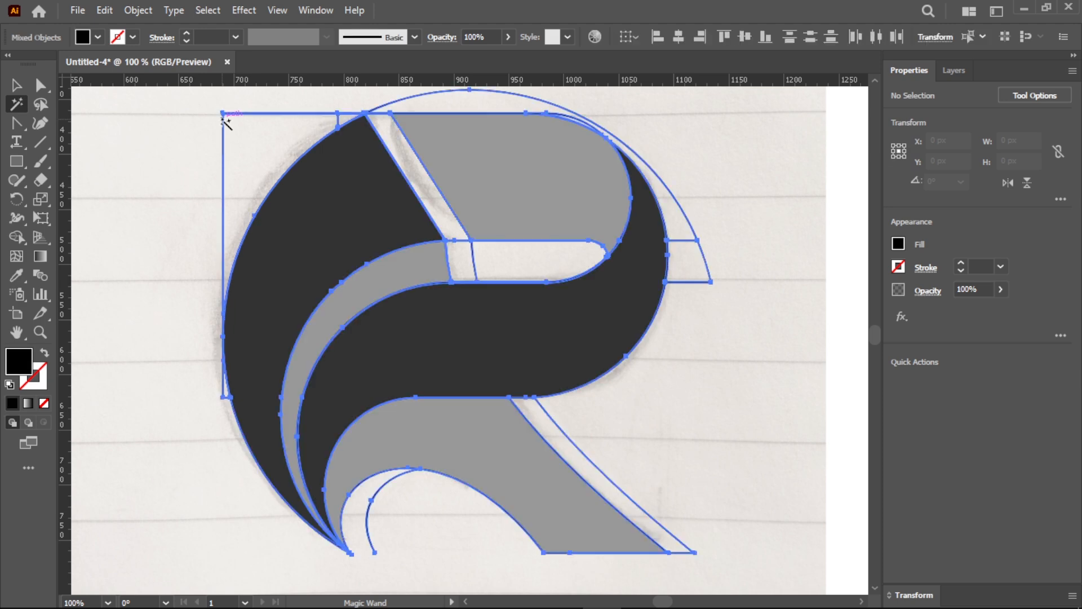
key(Delete)
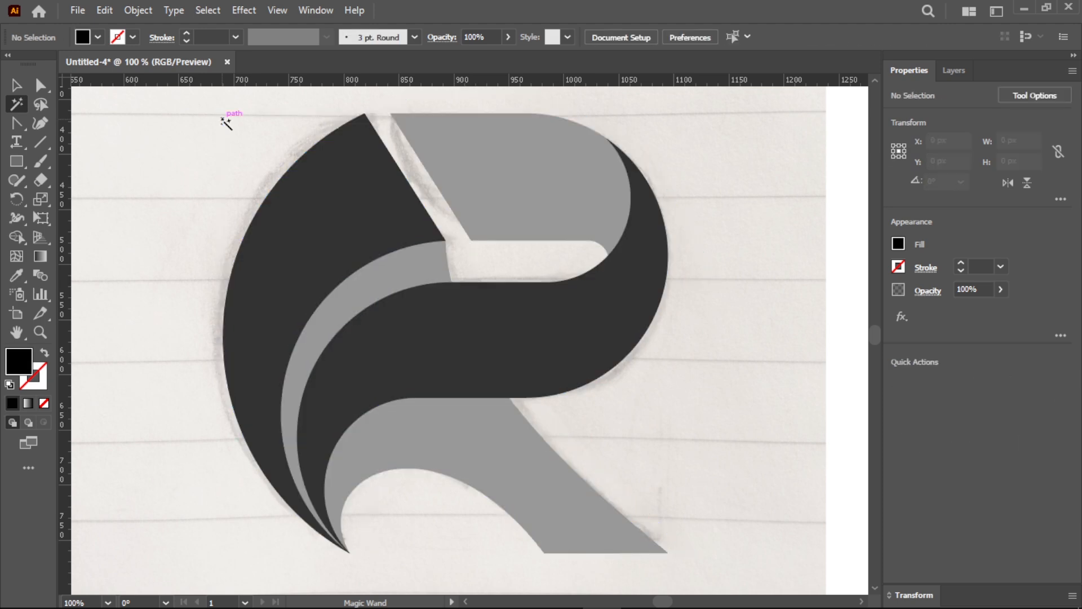
- Hide the linked sketch image in Layer 1 so only the vector logo shapes are displayed
click(956, 71)
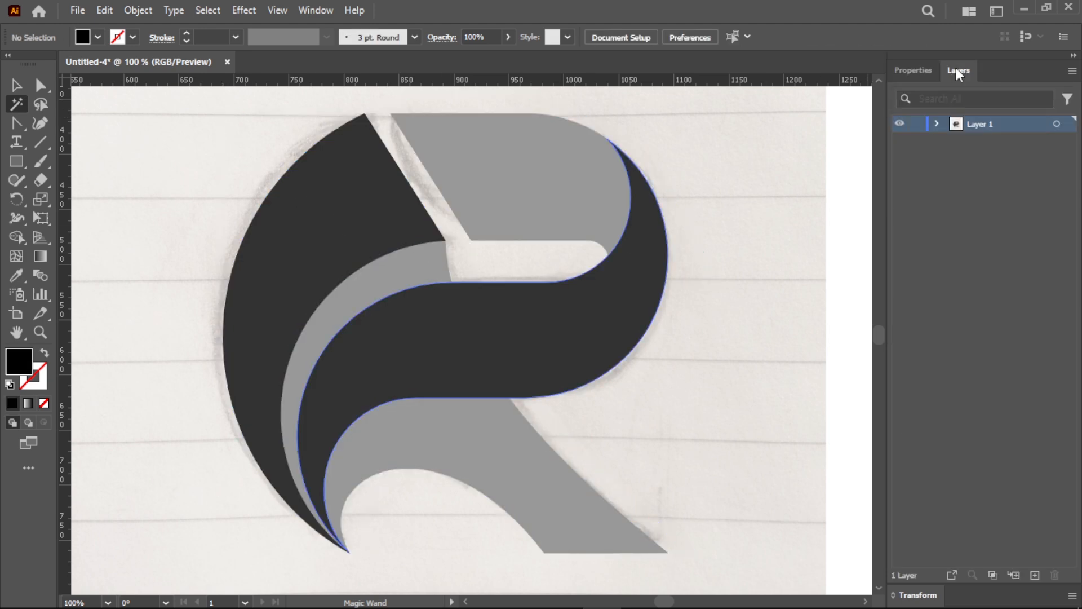
click(935, 124)
click(899, 224)
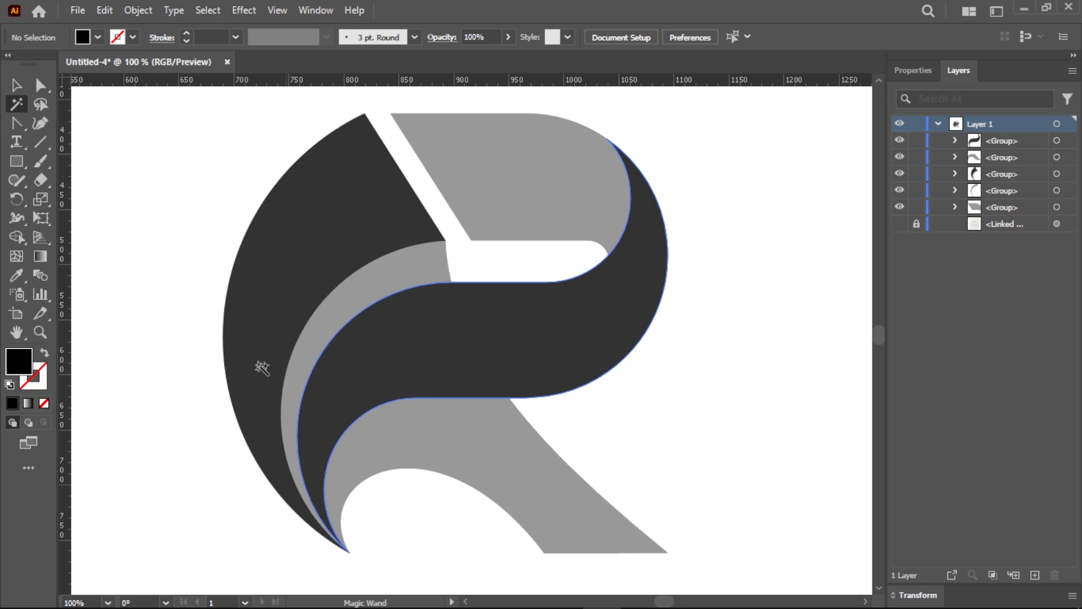
click(40, 332)
drag(445, 382, 306, 376)
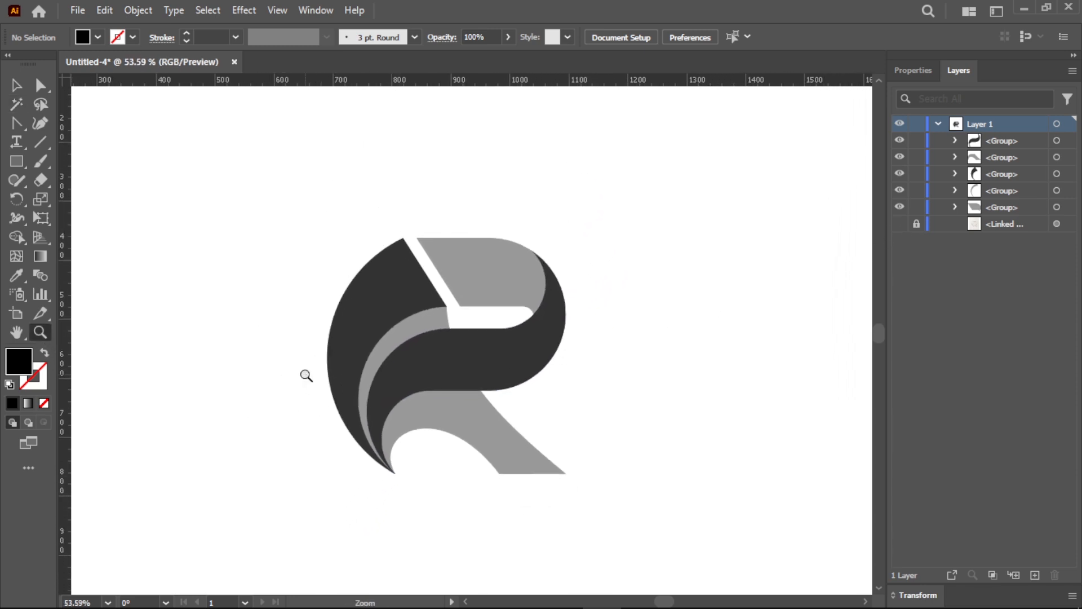
- Combine the dark outer crescent and the dark S-shaped band into one compound path
click(17, 89)
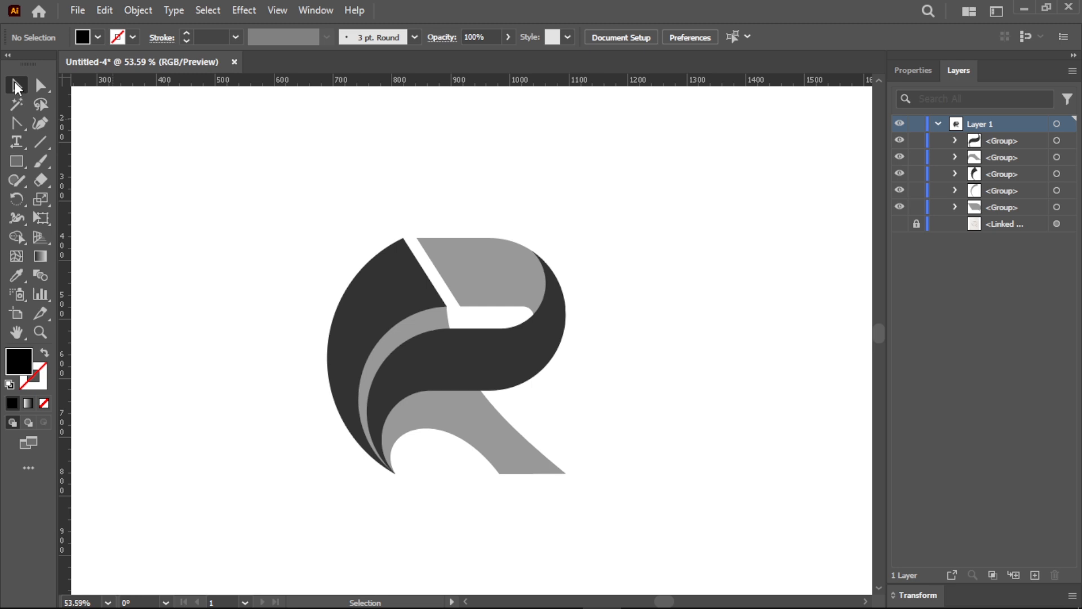
click(360, 304)
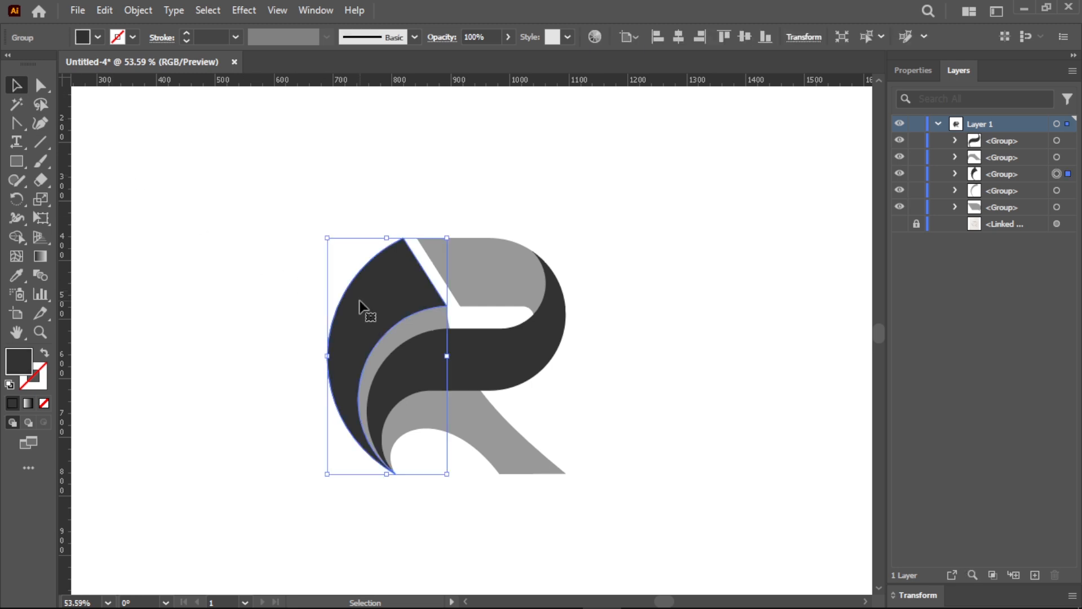
shift+click(428, 367)
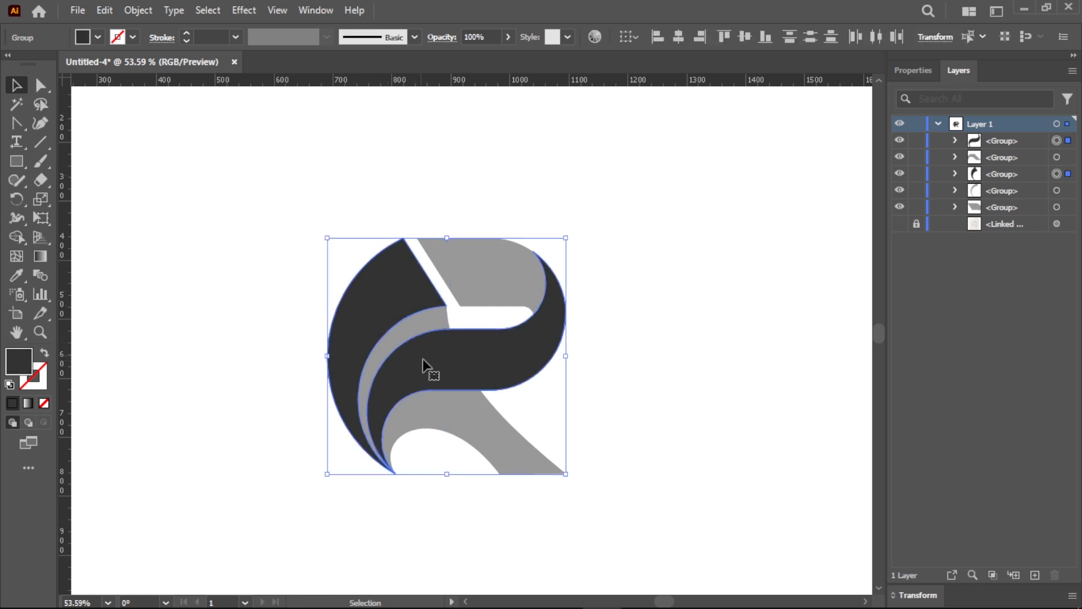
click(141, 13)
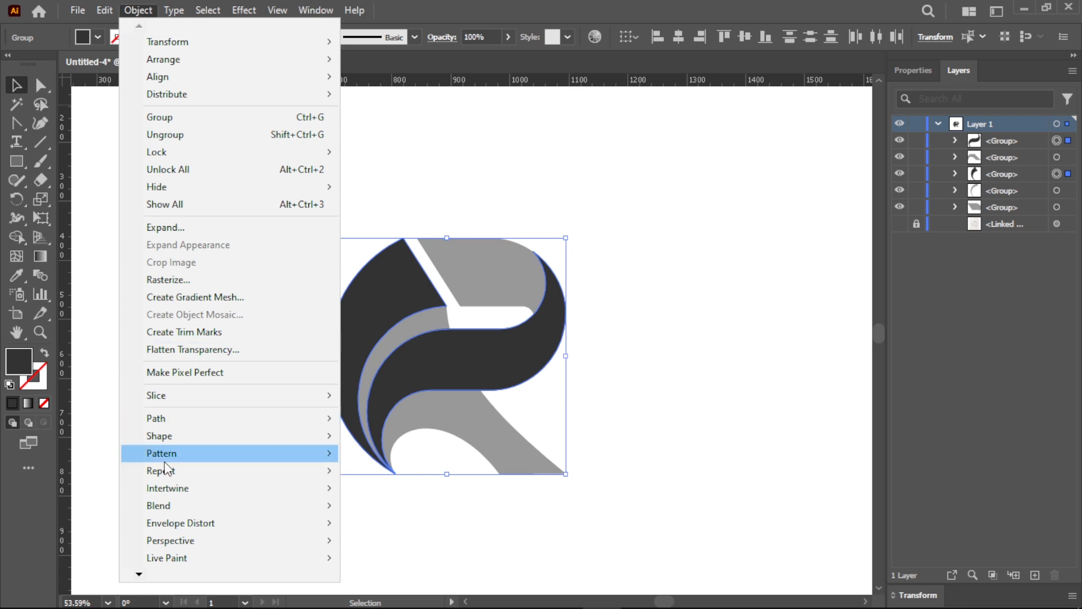
scroll(141, 575, down, 3)
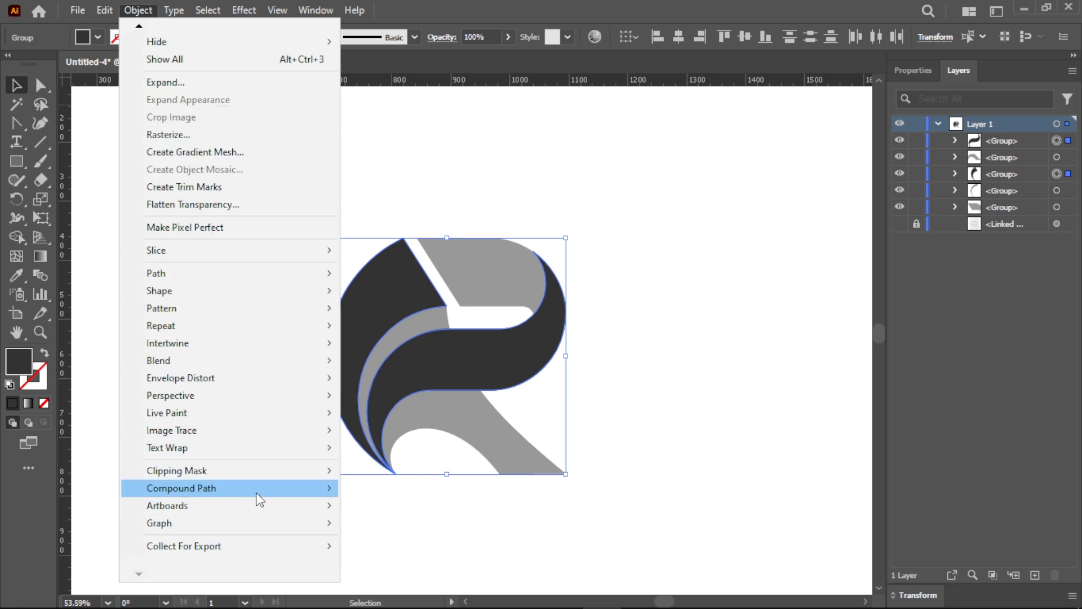
mouse_move(298, 496)
click(359, 488)
click(530, 518)
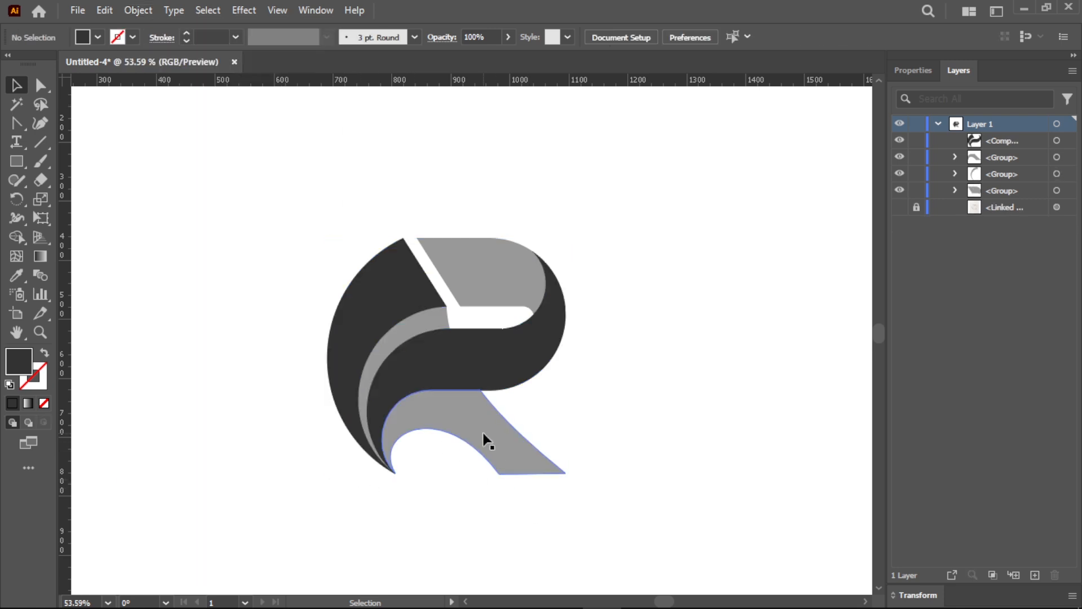
- Combine the gray leg shape and the thin gray inner crescent into one compound path
click(482, 430)
shift+click(431, 333)
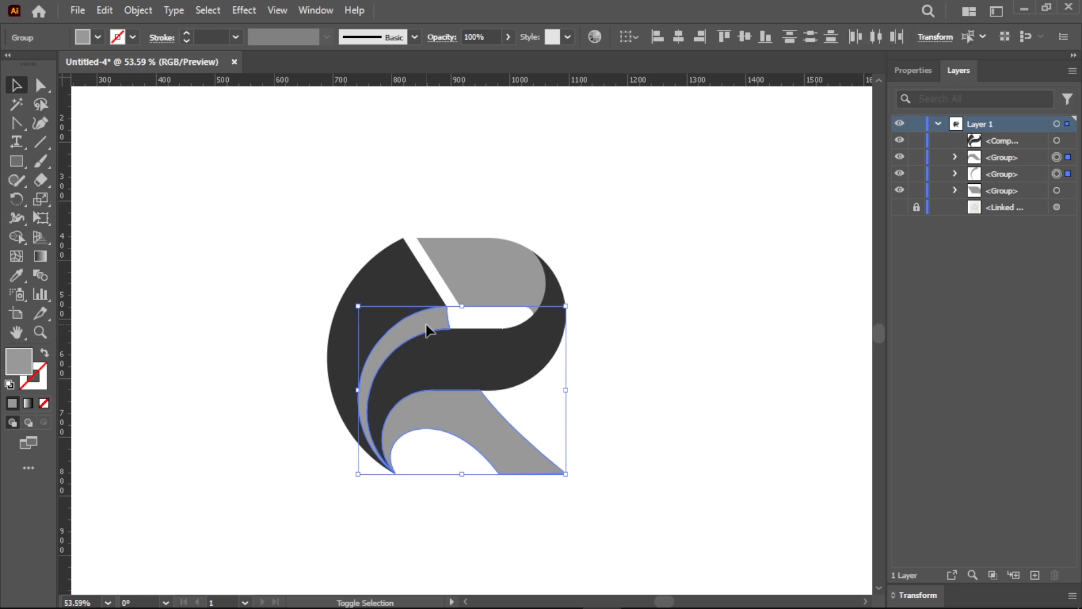
click(138, 10)
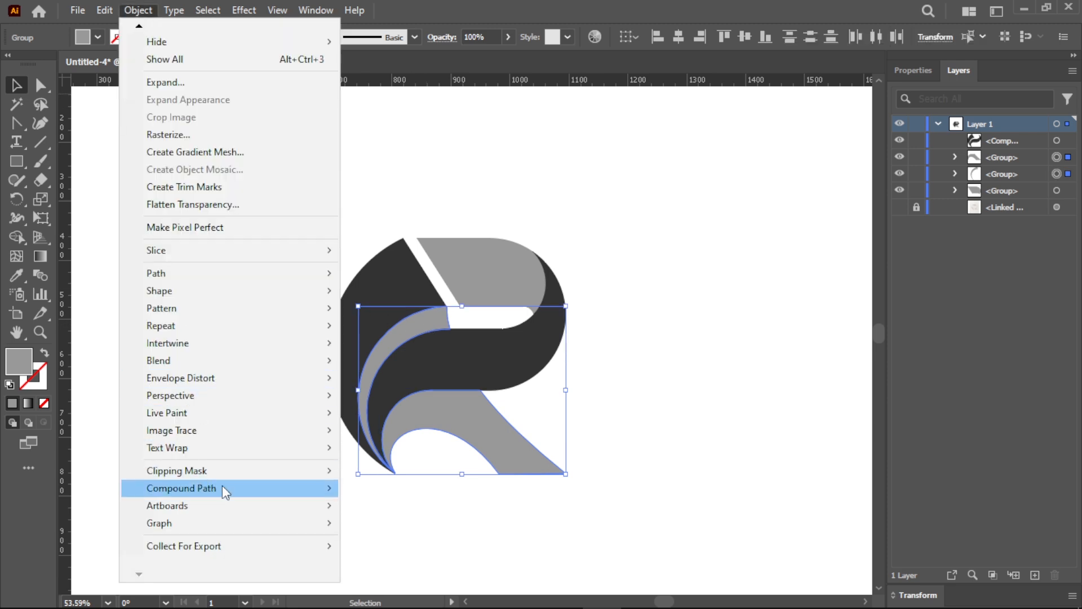
mouse_move(326, 490)
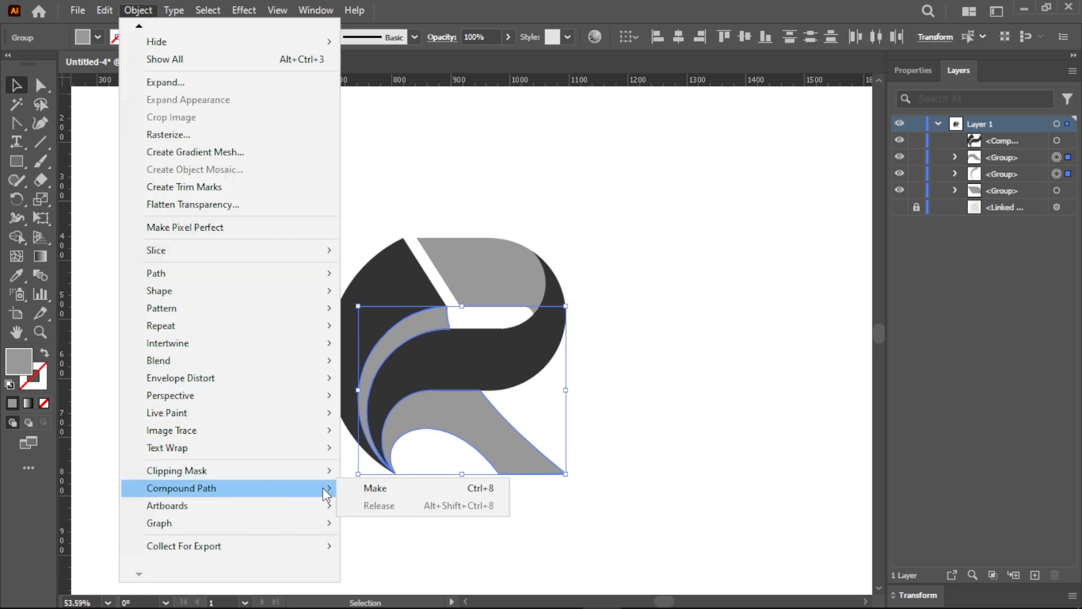
click(365, 490)
click(620, 390)
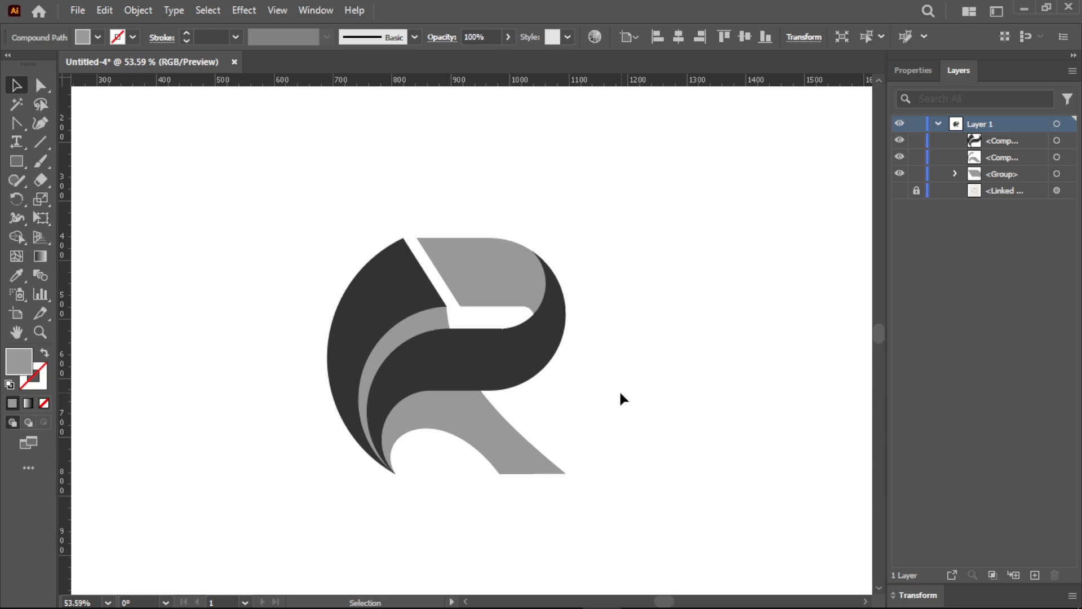
- Apply a linear gradient fill to the dark compound path of outer crescent and S-shaped band, keeping the gradient settings clear of the artwork
click(398, 300)
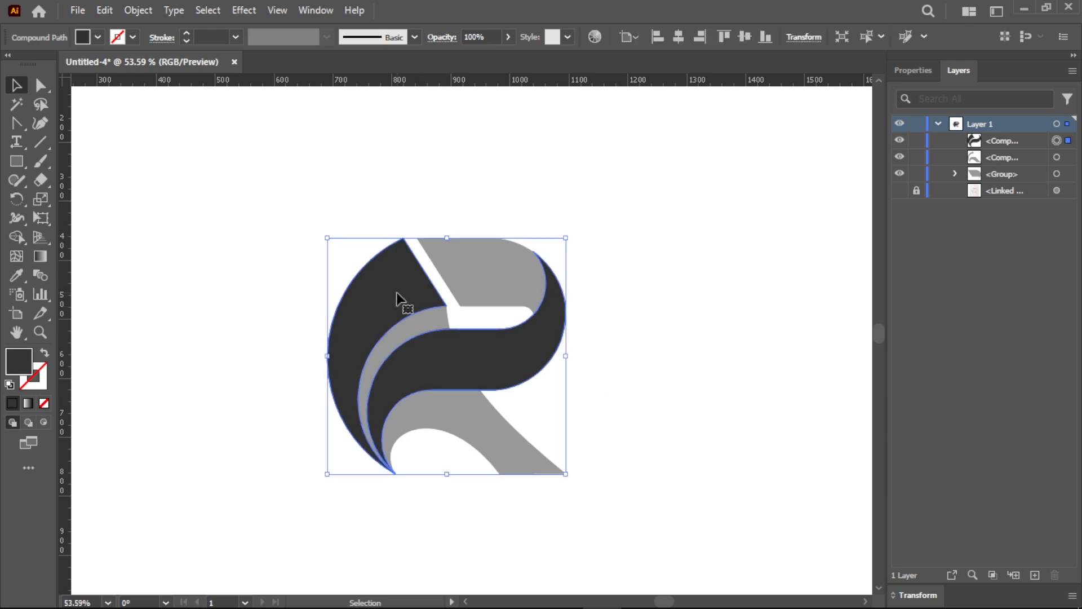
click(41, 257)
click(28, 403)
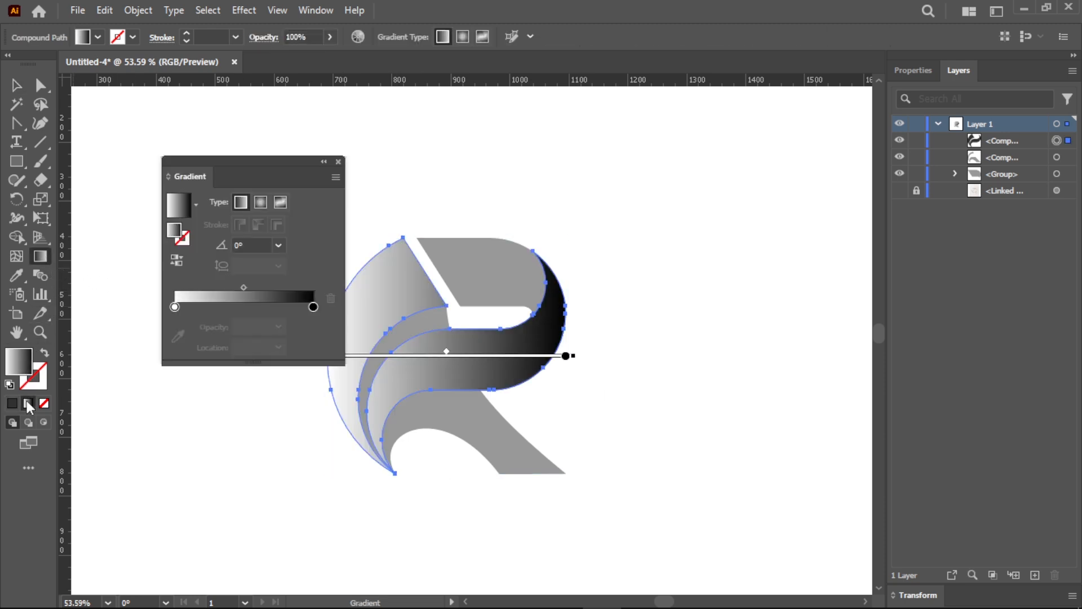
drag(235, 160, 187, 143)
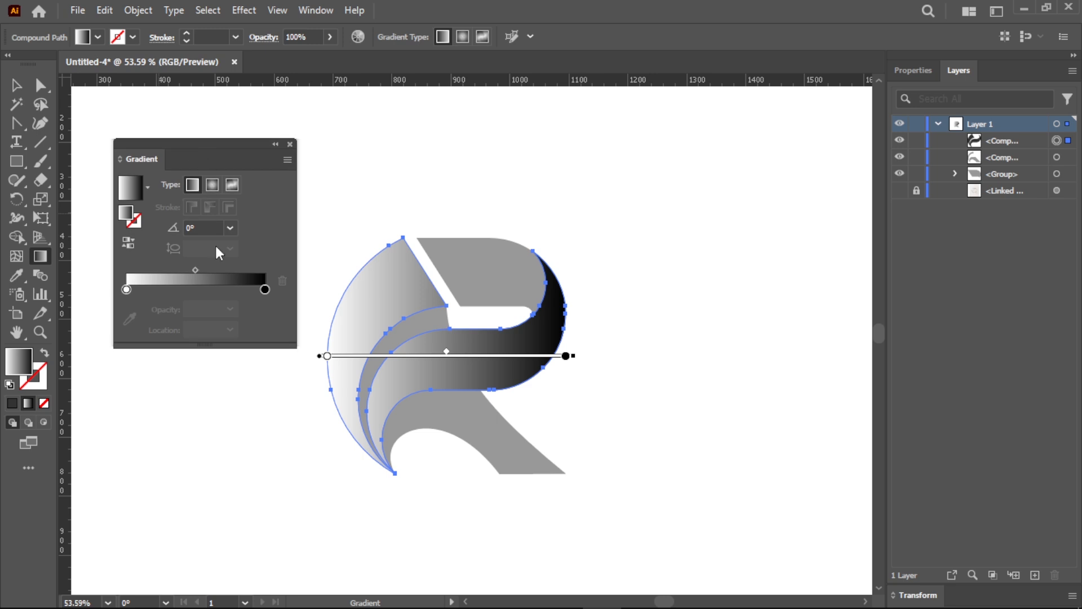
- Set the gradient's black color stop to dark blue #0B6289 with a hue of 200°
click(264, 289)
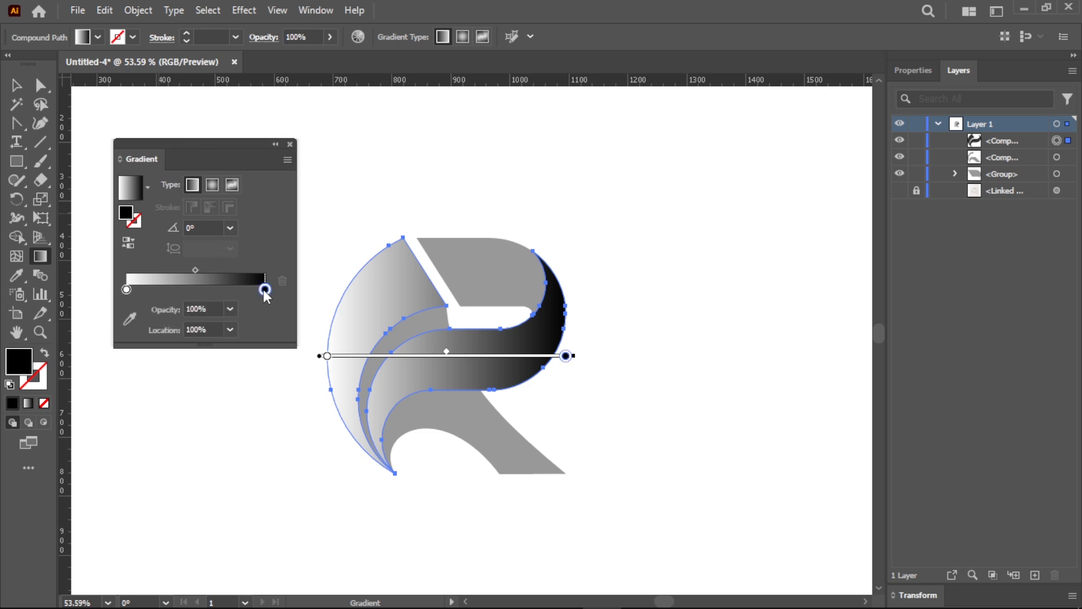
double_click(130, 215)
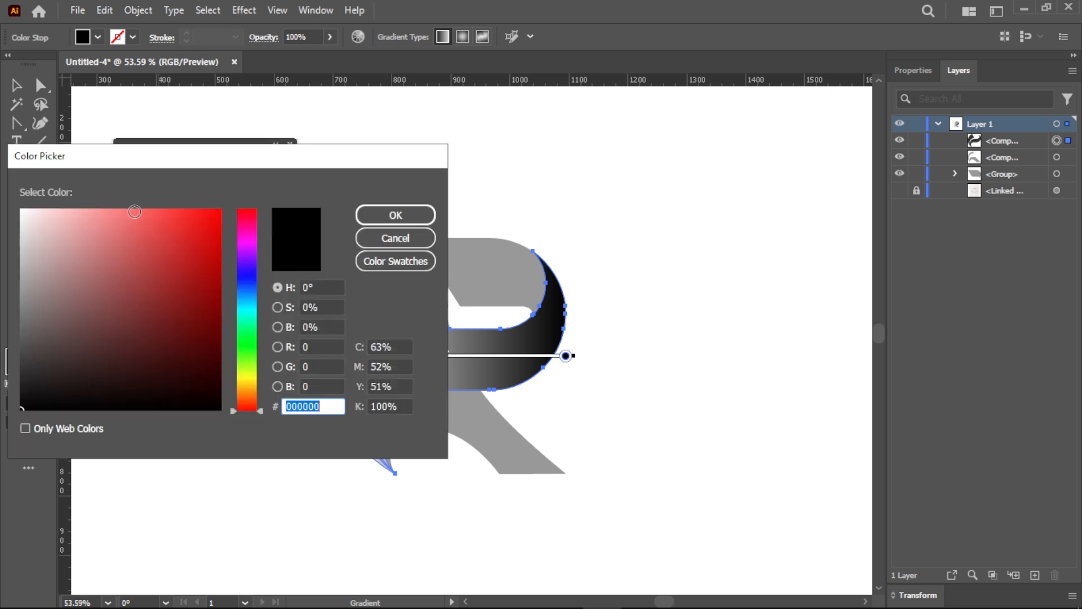
double_click(317, 287)
text(200)
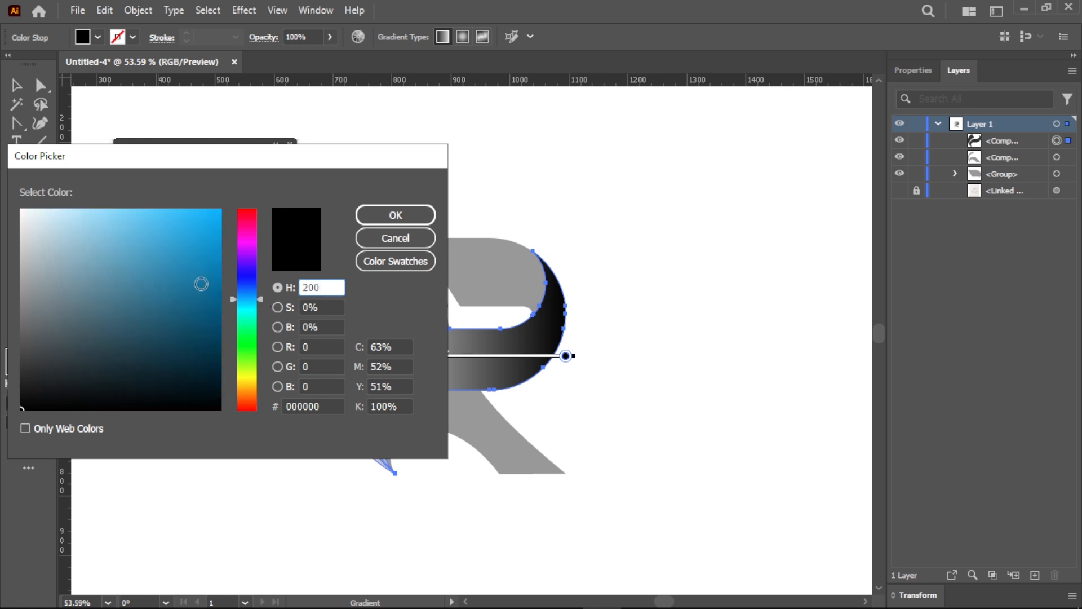
click(206, 299)
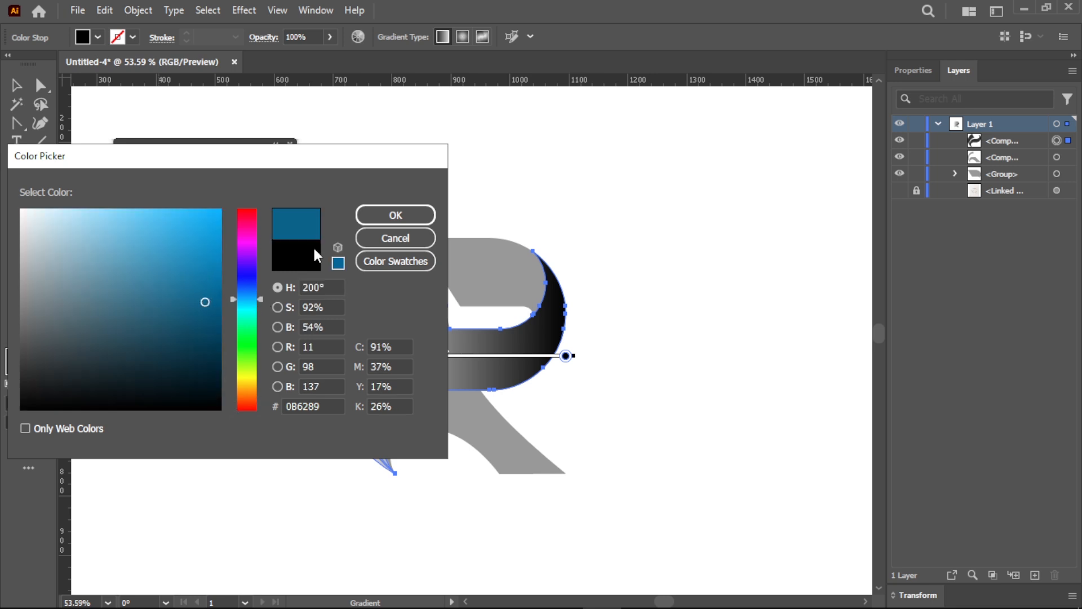
click(387, 218)
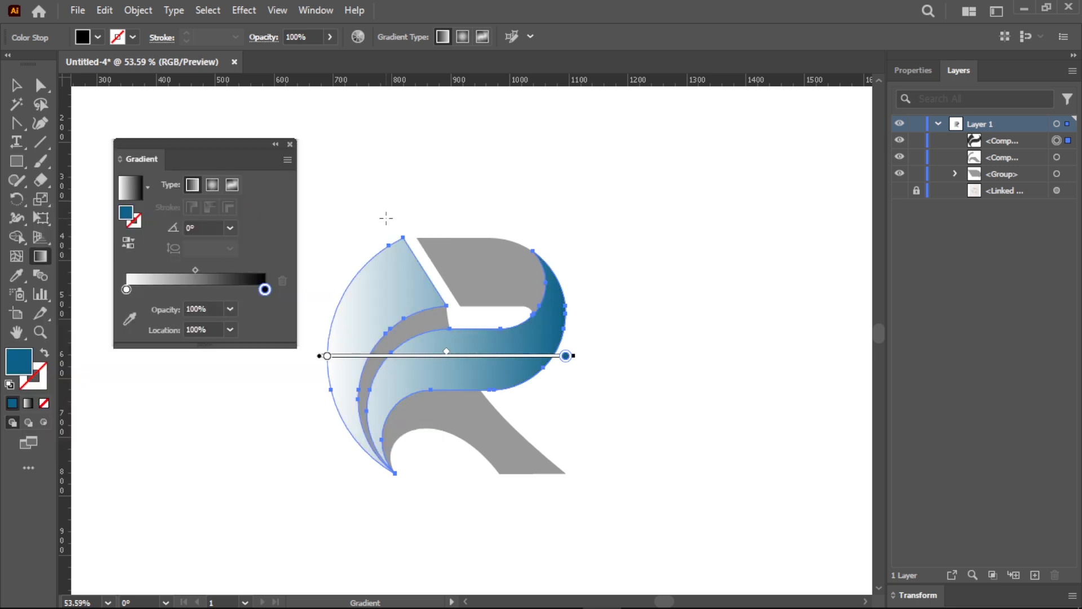
- Change the gradient's white color stop to bright cyan #39FFFA
click(127, 290)
double_click(126, 213)
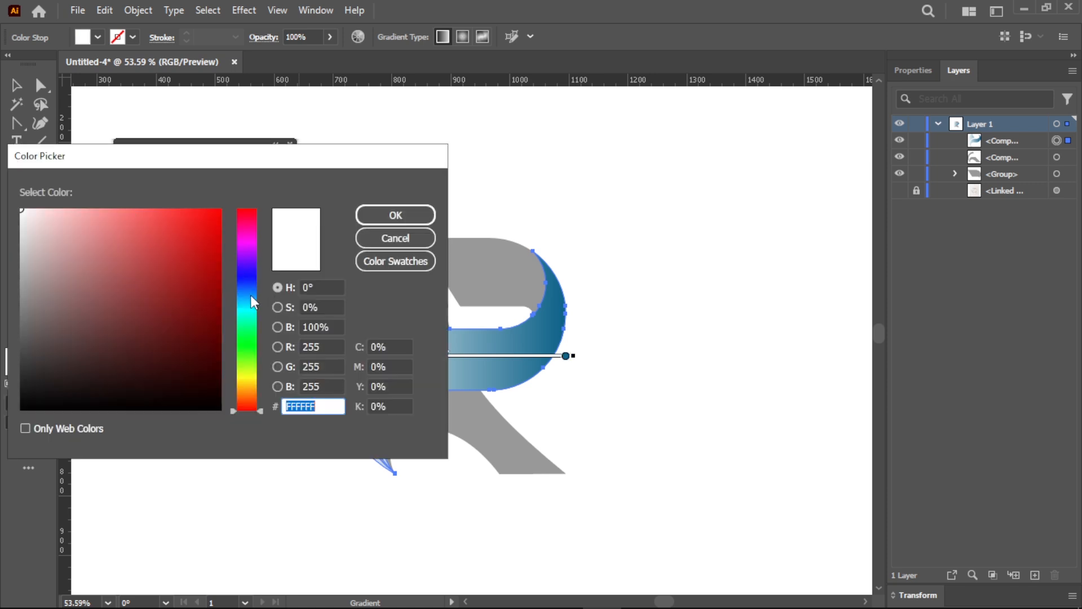
drag(250, 296, 249, 310)
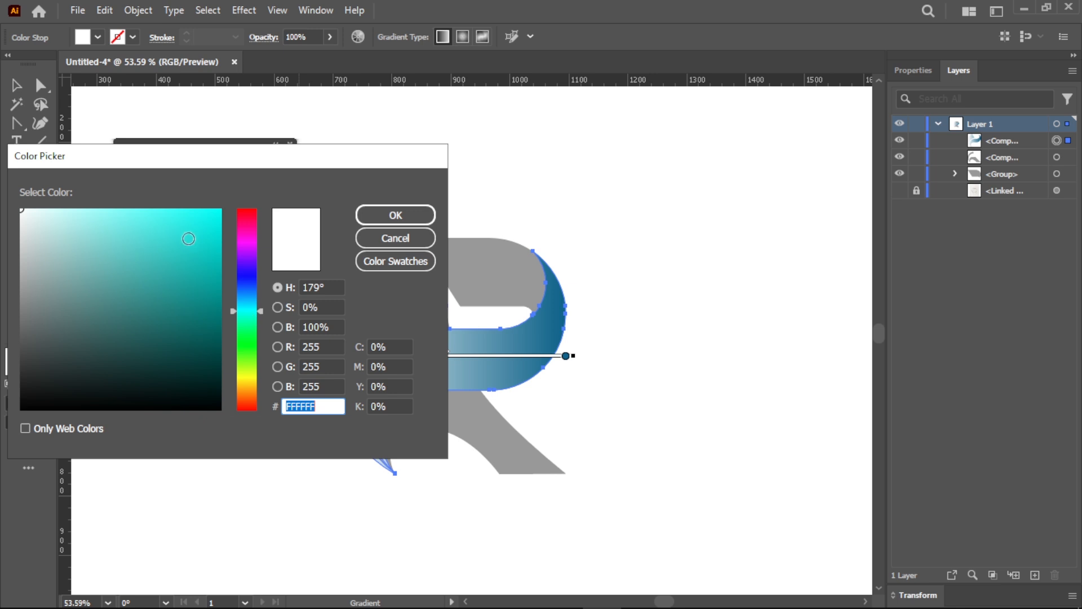
drag(187, 211, 176, 210)
click(386, 217)
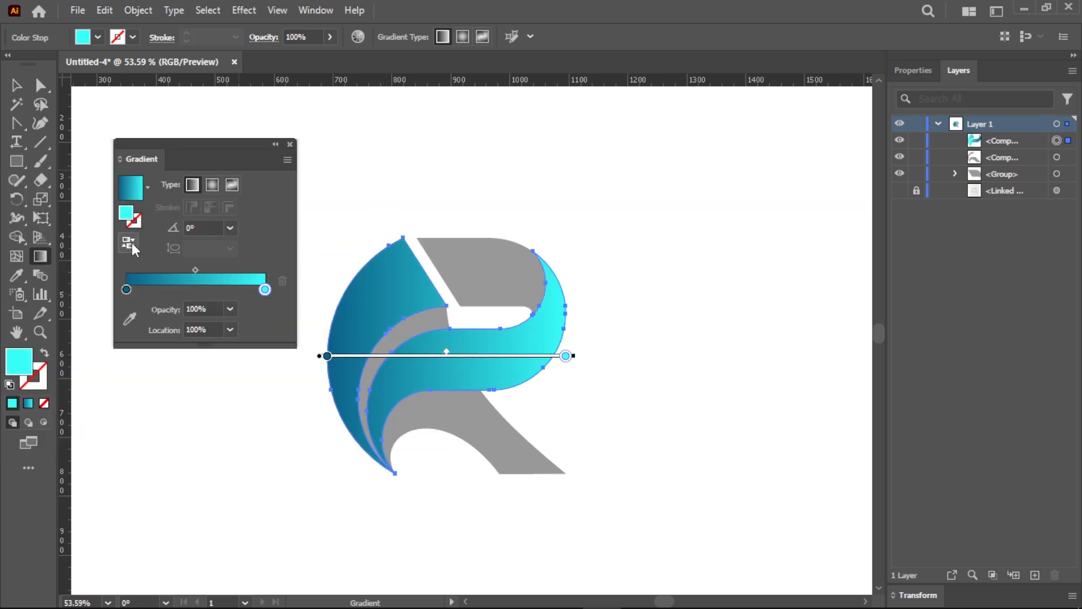
- Reverse the gradient, angle it about 33° up across the crescent and band, and shift its midpoint toward the dark blue end
mouse_move(331, 470)
mouse_down()
mouse_move(439, 314)
mouse_move(507, 302)
mouse_move(473, 371)
mouse_move(537, 333)
mouse_up()
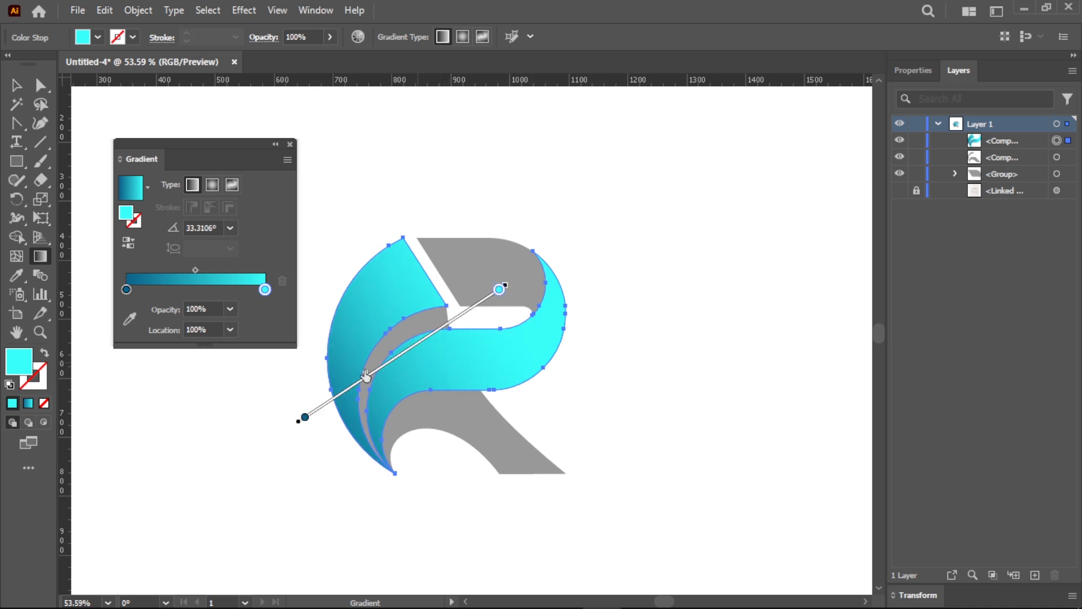
key(v)
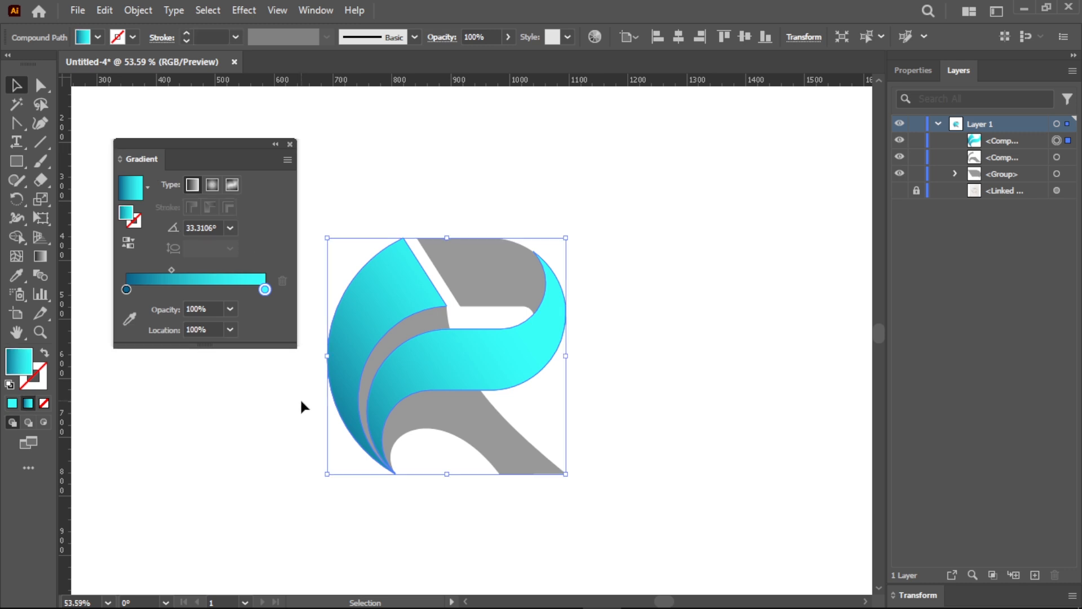
click(302, 403)
- Apply the blue-to-cyan gradient to the gray compound path and change its dark stop to a deeper navy blue
click(438, 415)
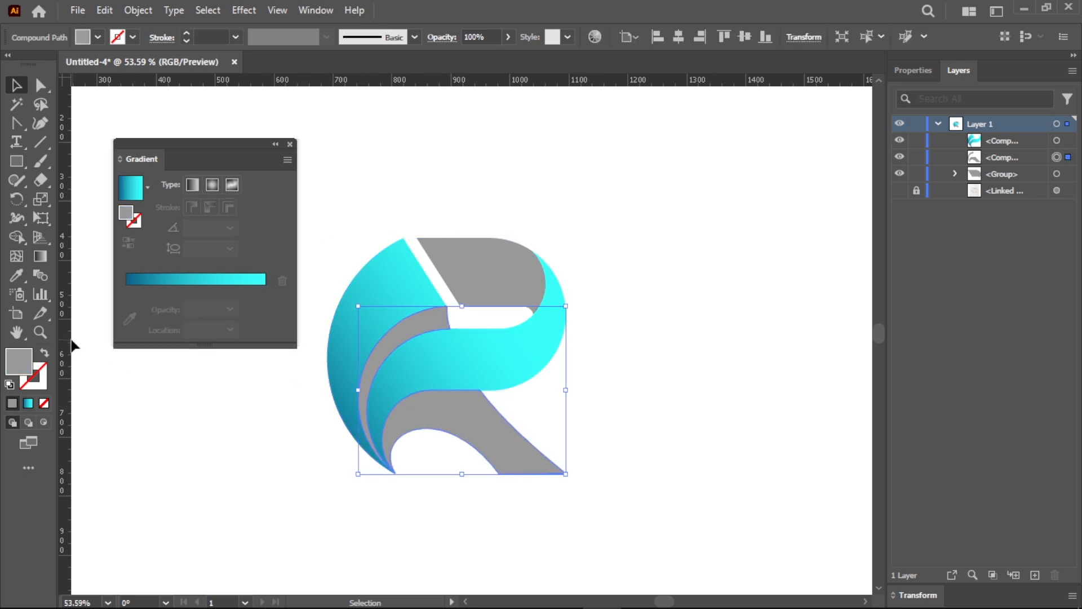
click(28, 403)
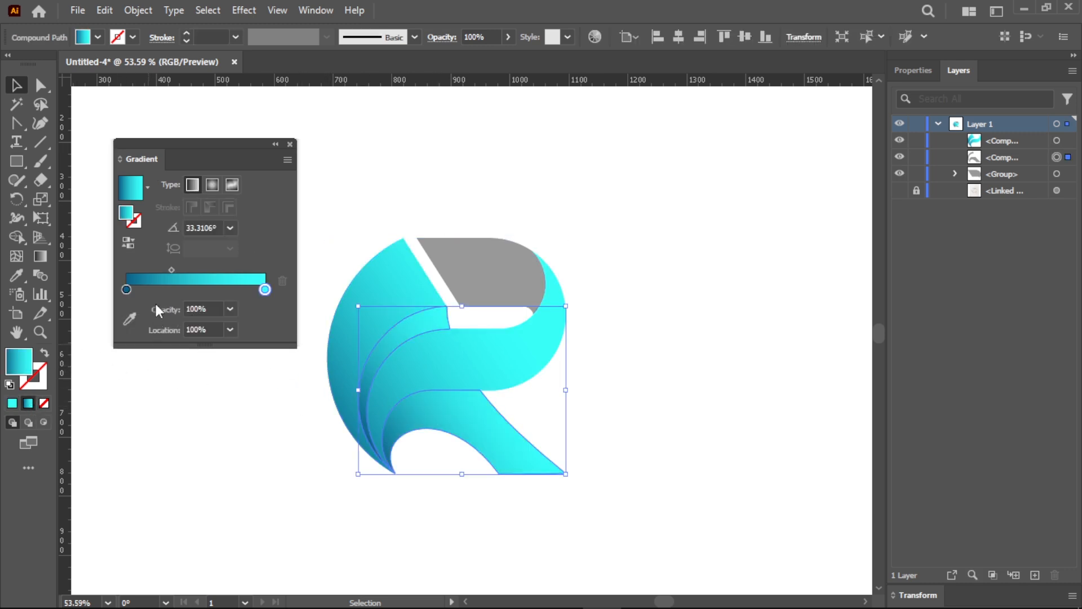
click(127, 290)
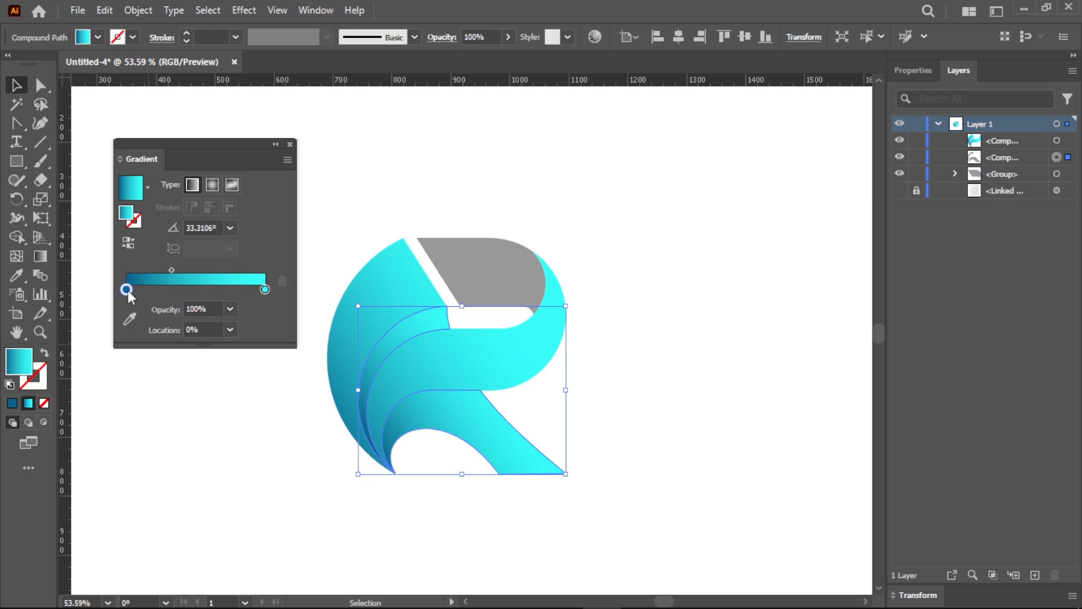
key(g)
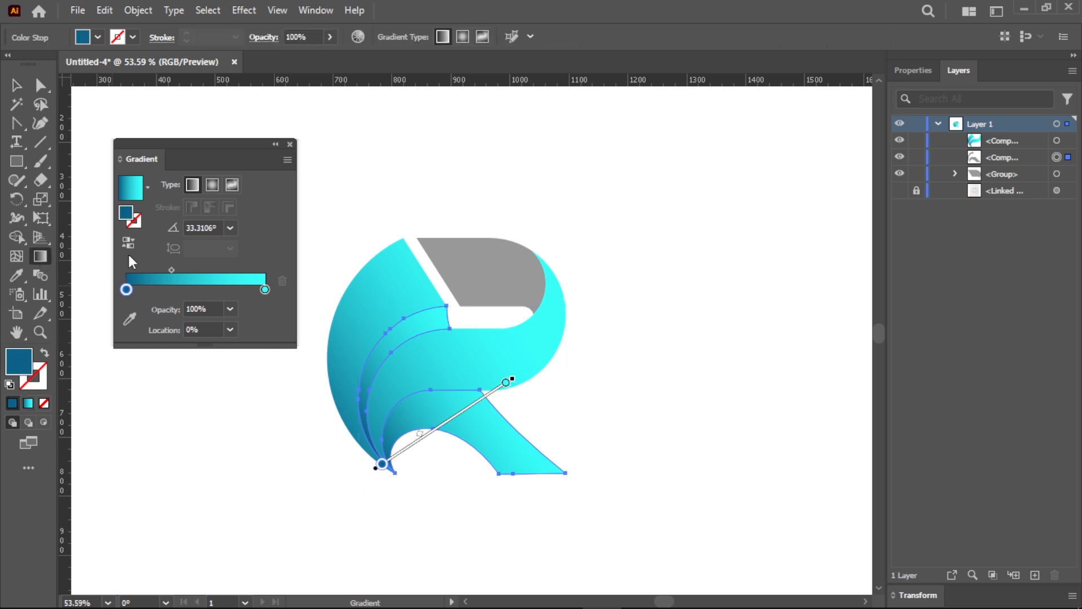
double_click(126, 212)
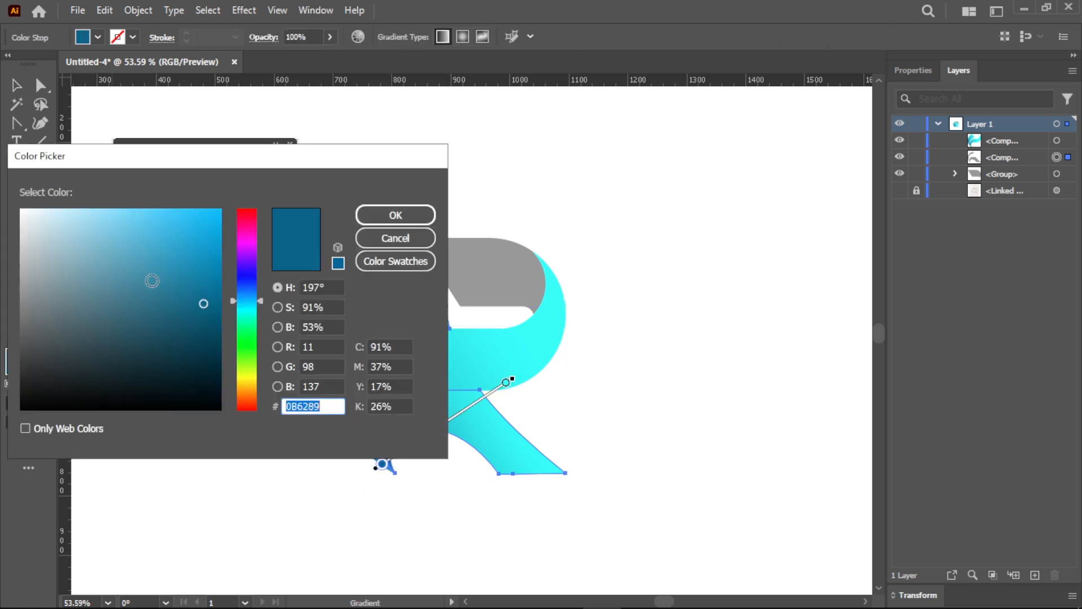
drag(252, 300, 254, 295)
click(377, 222)
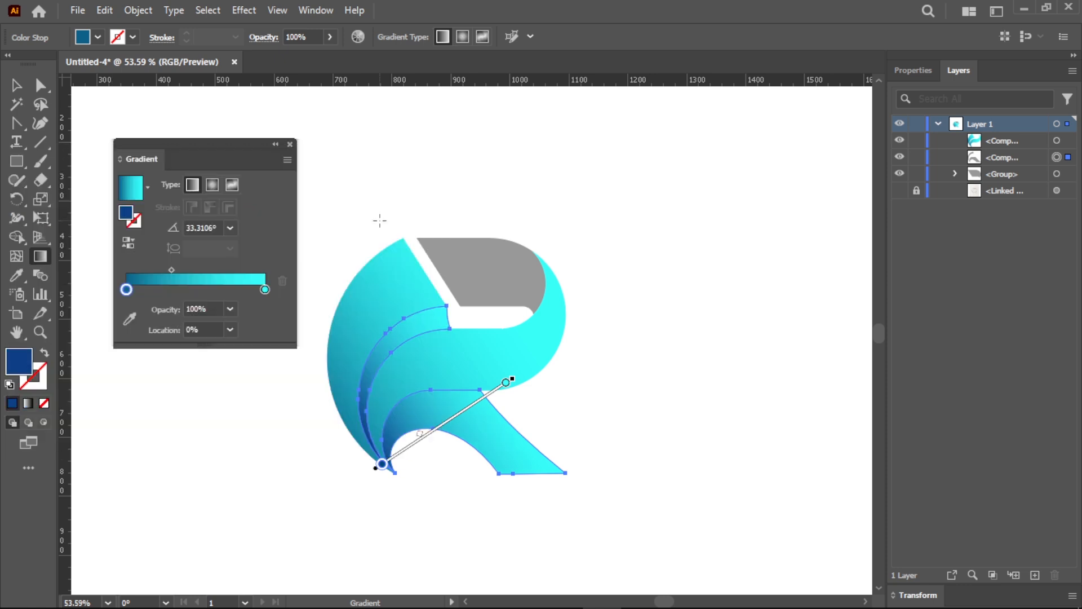
- Set the hue of this gradient's cyan stop to 200°, giving light blue #3BC3FF
click(264, 290)
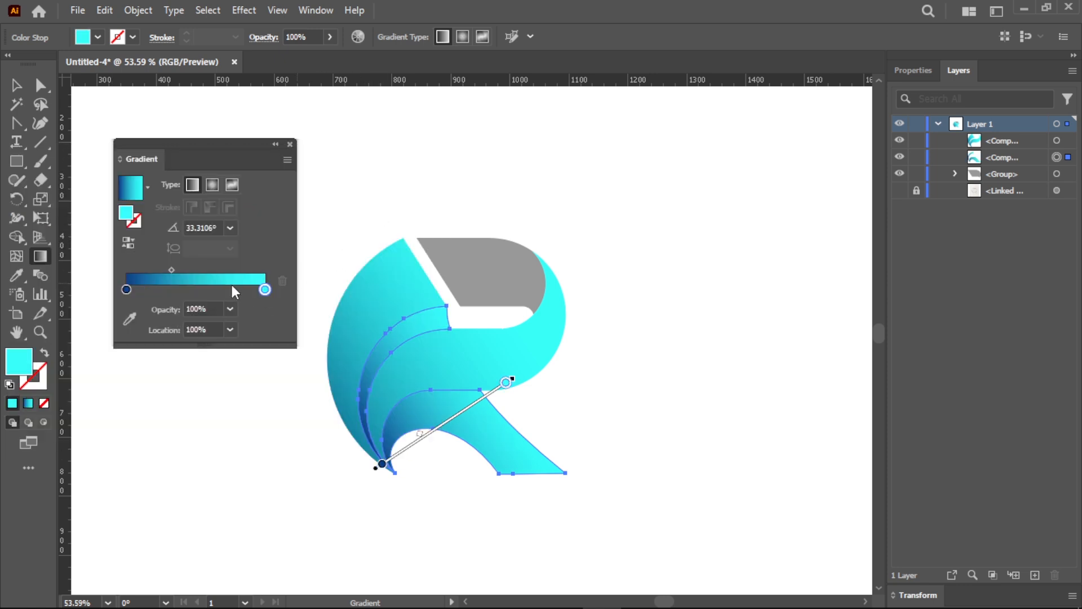
double_click(128, 216)
drag(325, 288, 313, 287)
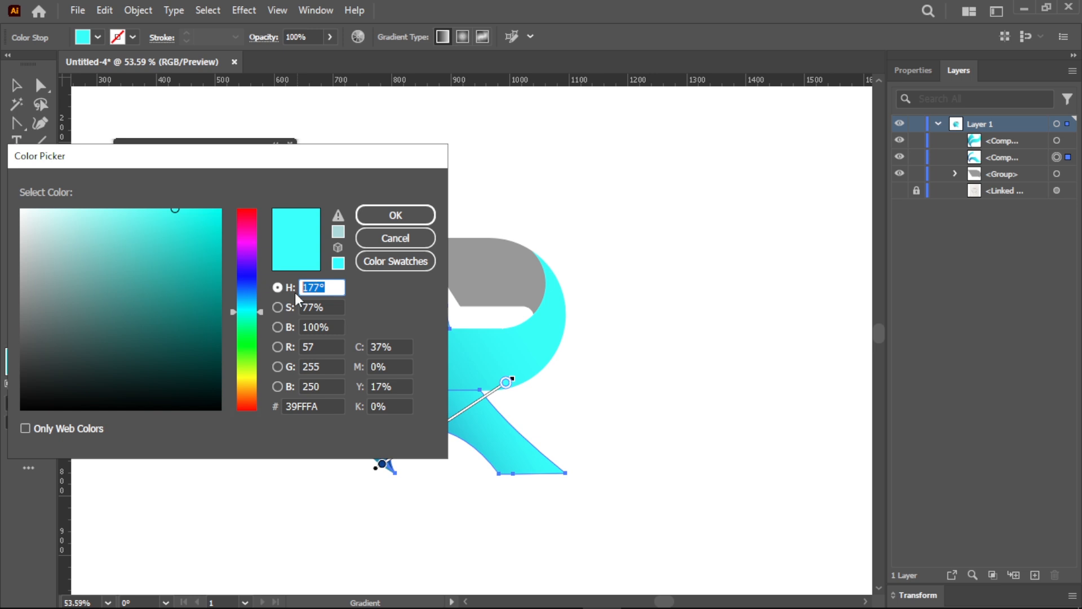
text(200)
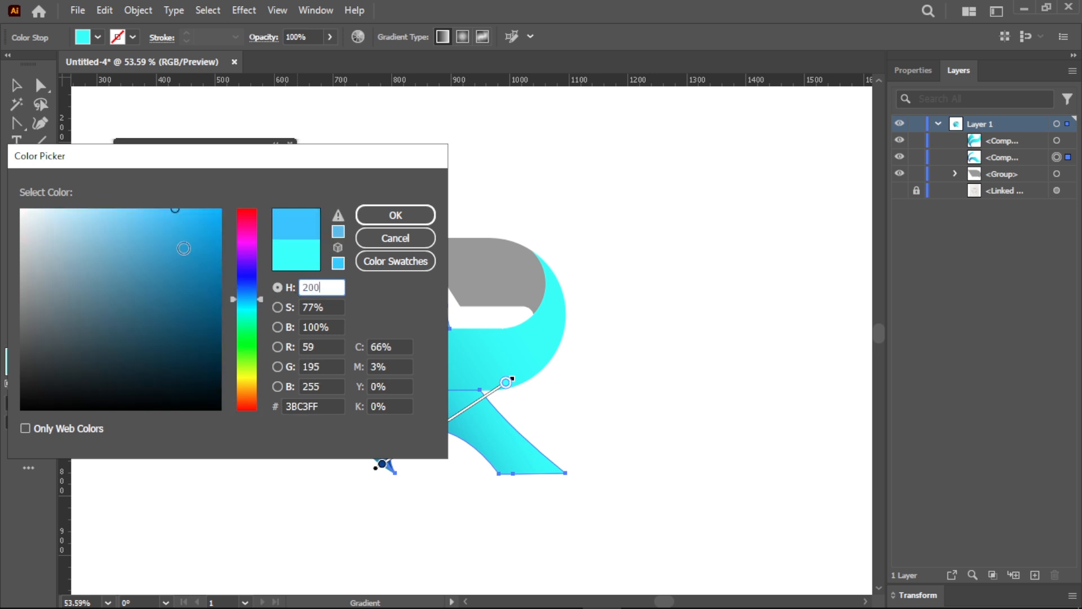
click(397, 220)
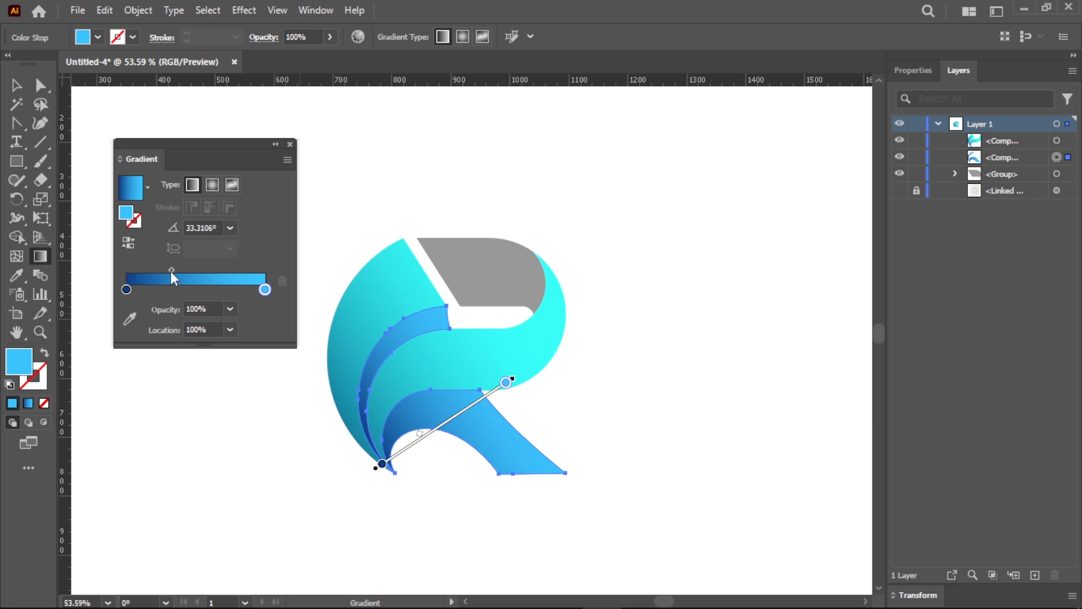
- Set the gradient's midpoint location to 50% and angle it about -33° from the inner crescent down to the leg
drag(171, 270, 183, 270)
click(230, 329)
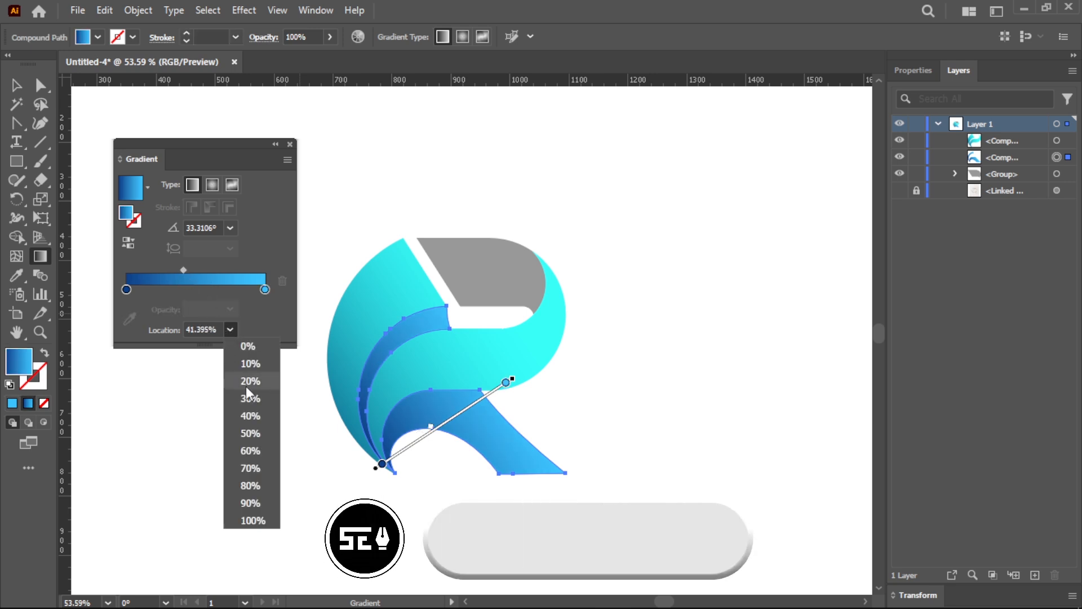
click(250, 433)
mouse_move(371, 317)
mouse_down()
mouse_move(418, 375)
mouse_move(515, 452)
mouse_move(533, 425)
mouse_move(519, 452)
mouse_up()
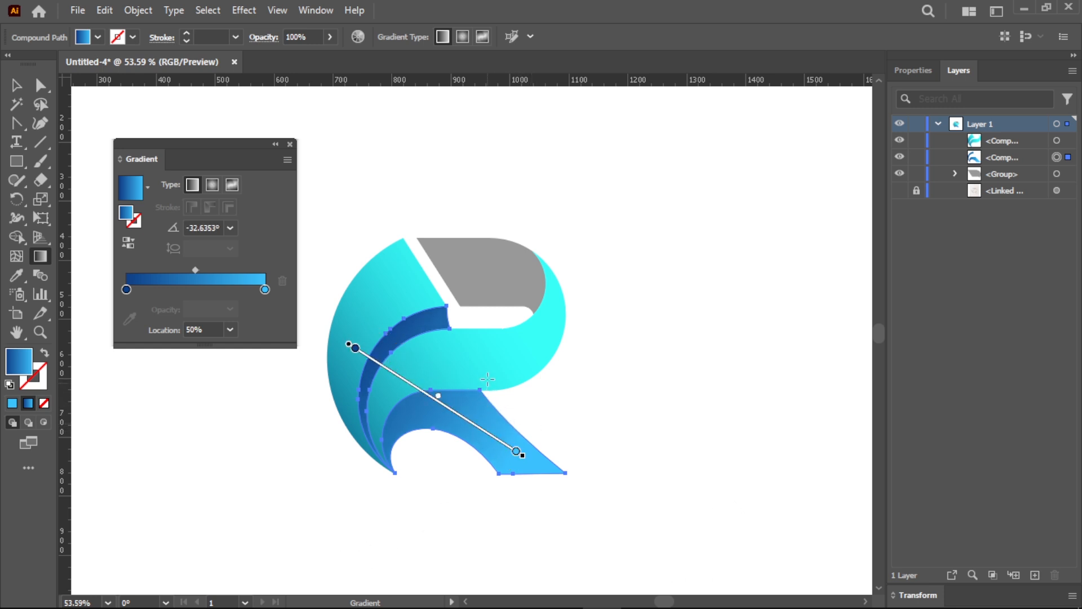
key(v)
- Copy the leg's blue gradient onto the gray upper bowl shape with the Eyedropper
click(490, 280)
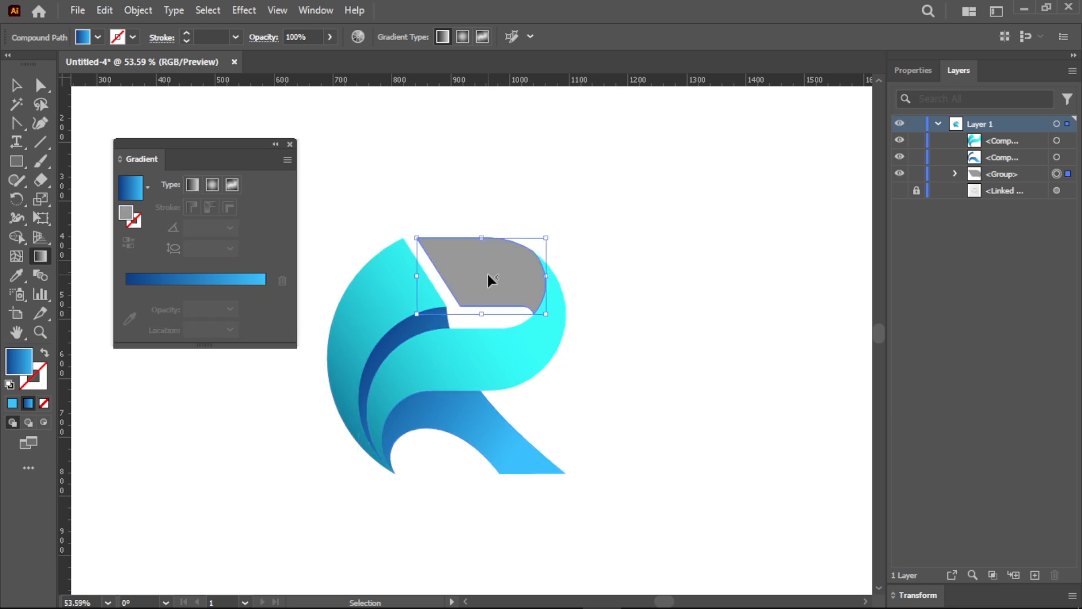
key(g)
key(i)
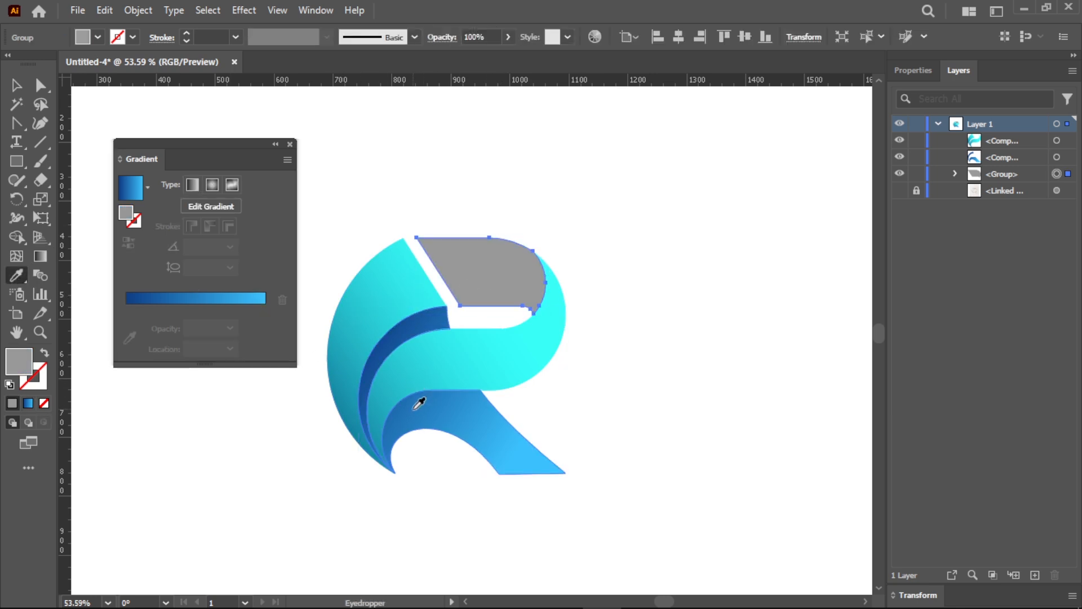
click(412, 409)
key(g)
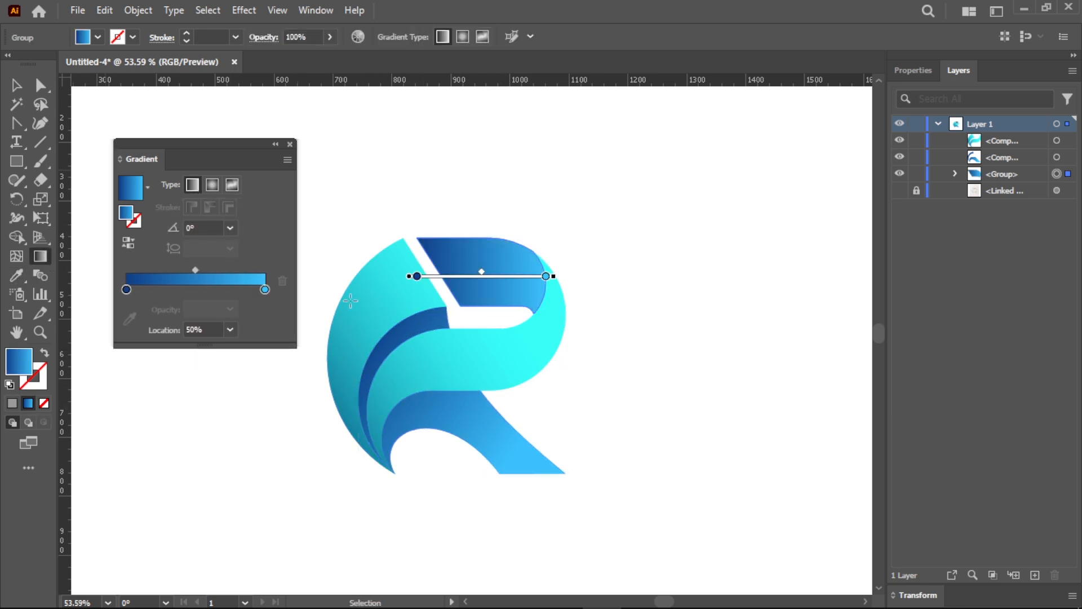
- Reverse the upper shape's gradient and stretch it past both sides of the shape at an angle of about 10°
drag(407, 295, 527, 261)
click(128, 243)
drag(371, 302, 669, 241)
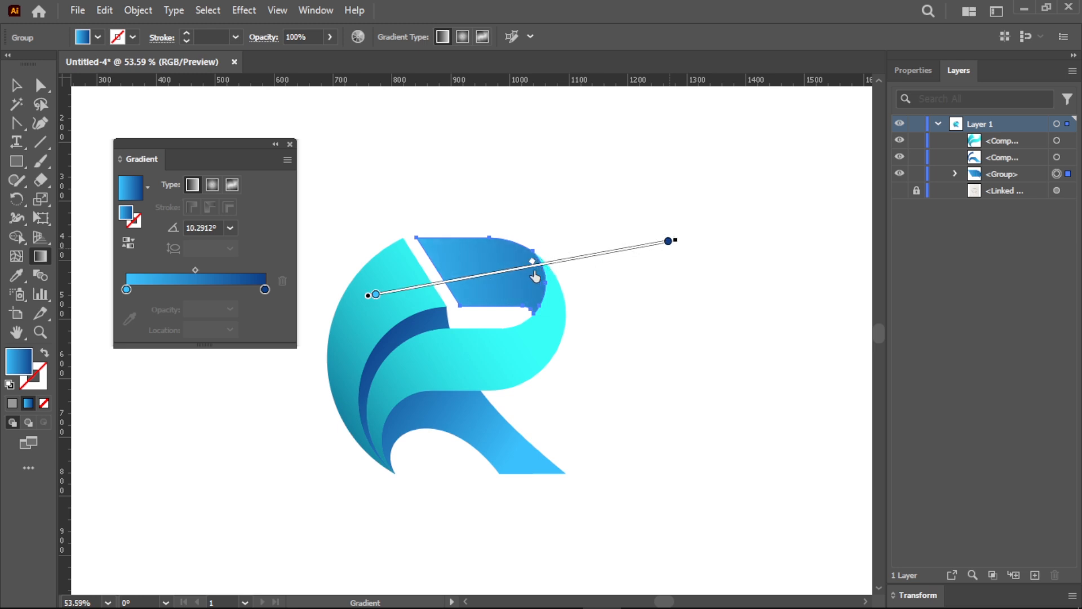
drag(535, 275, 536, 275)
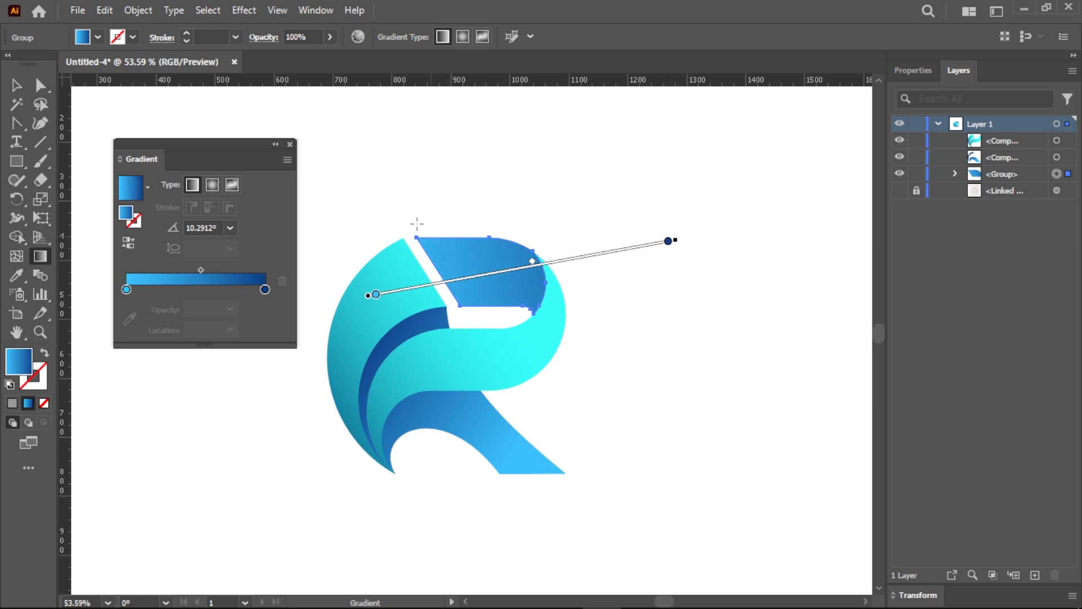
click(290, 144)
key(v)
click(292, 204)
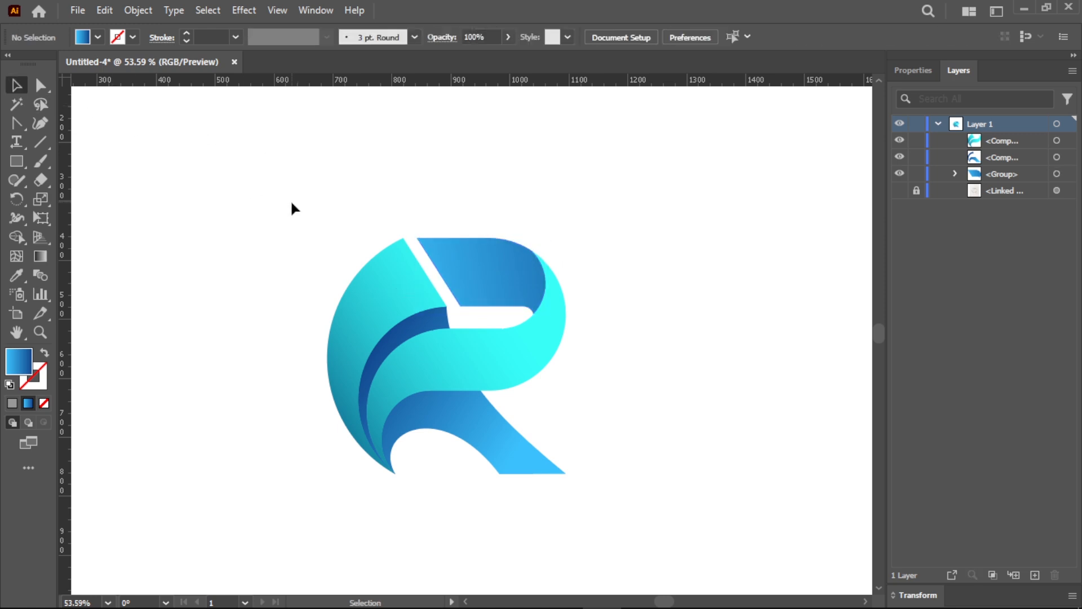
- Fit the artboard in view and group all the logo shapes together
double_click(16, 332)
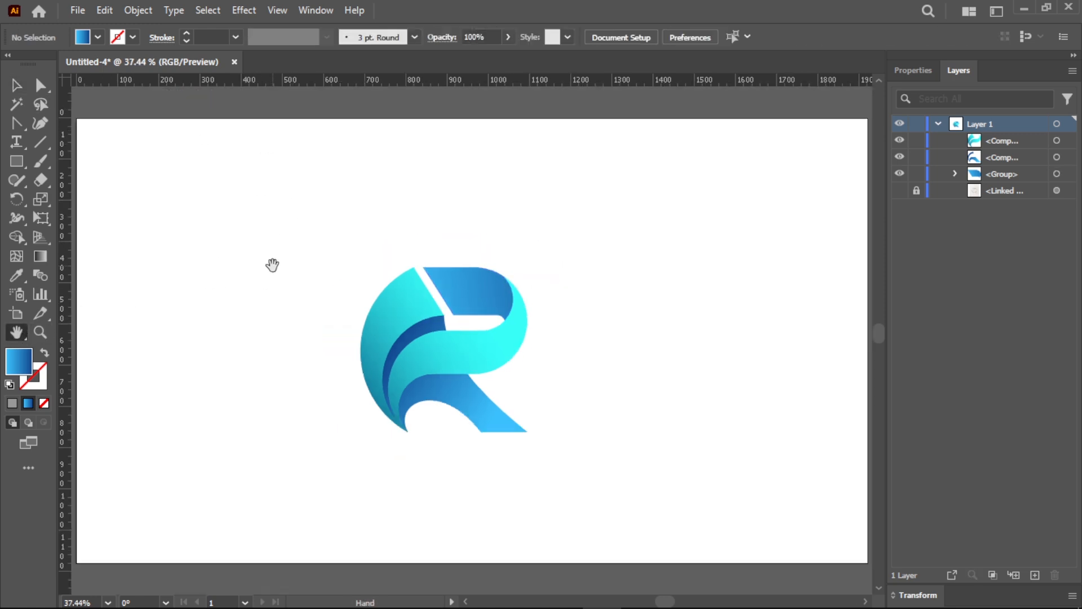
click(16, 85)
drag(285, 235, 575, 449)
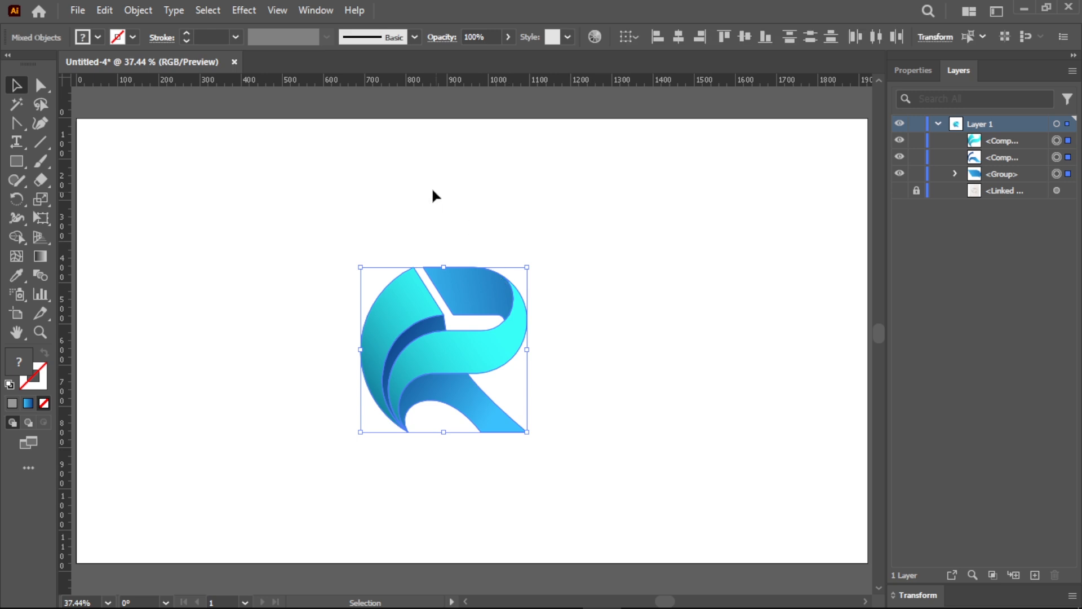
click(135, 12)
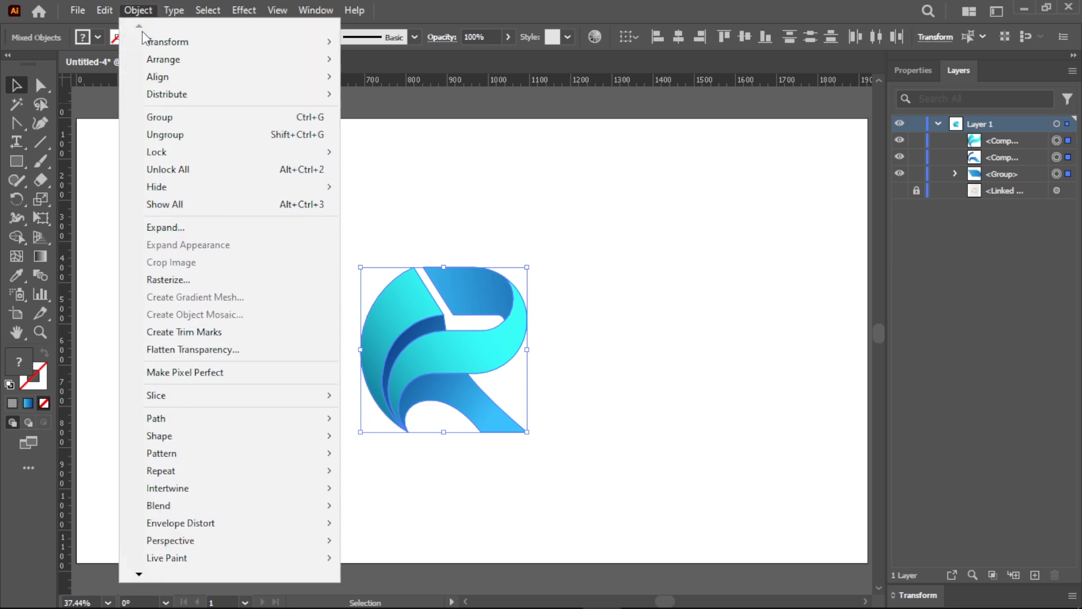
click(163, 119)
- Center the logo group horizontally and vertically on the artboard and enlarge it proportionally to about 1.5 times its size
click(678, 37)
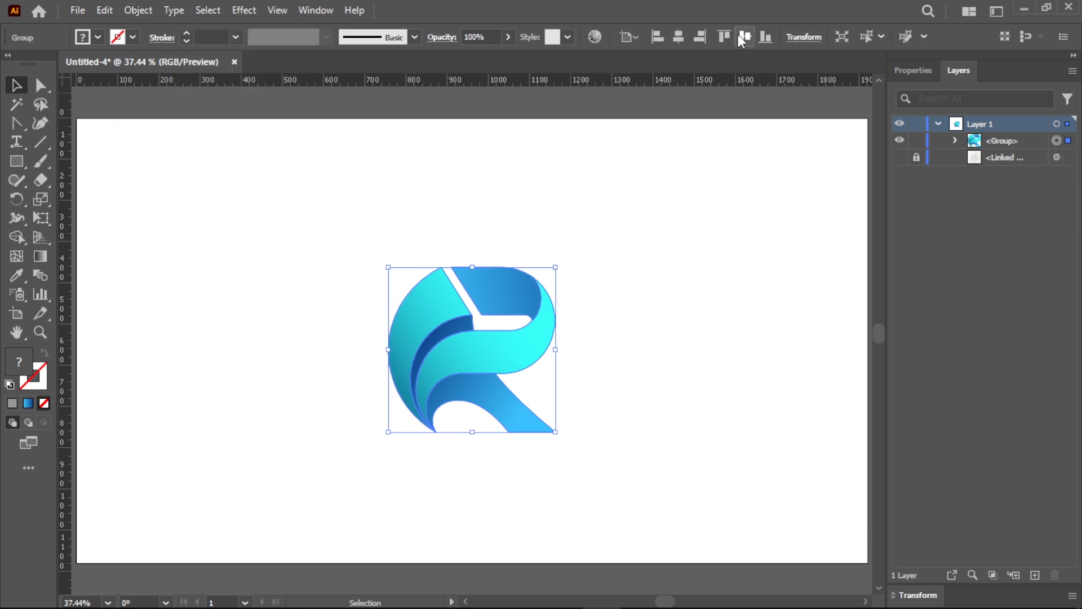
click(745, 37)
drag(555, 342, 599, 341)
click(661, 326)
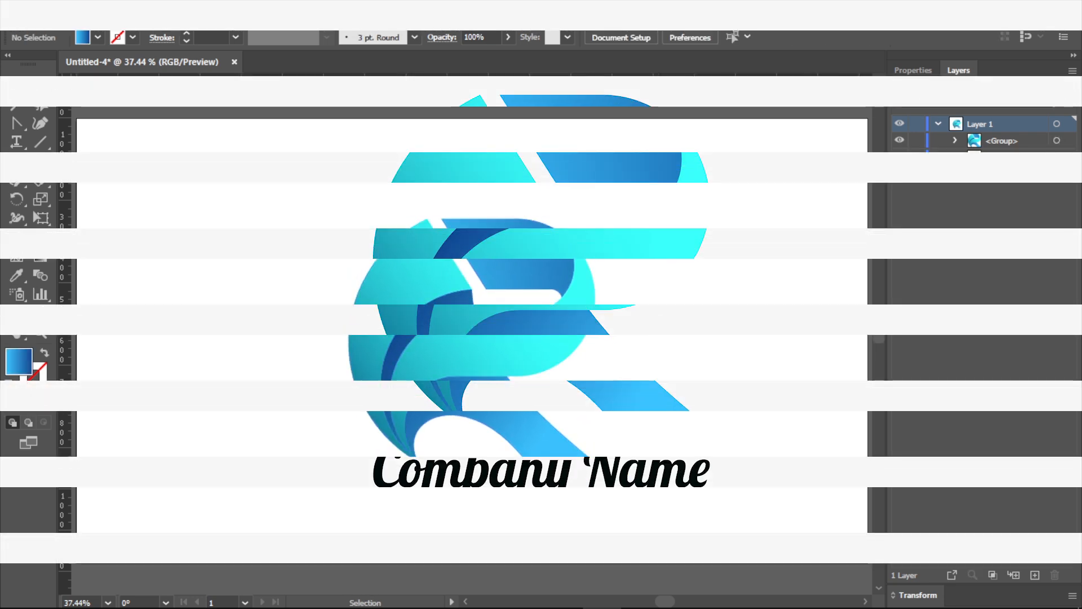